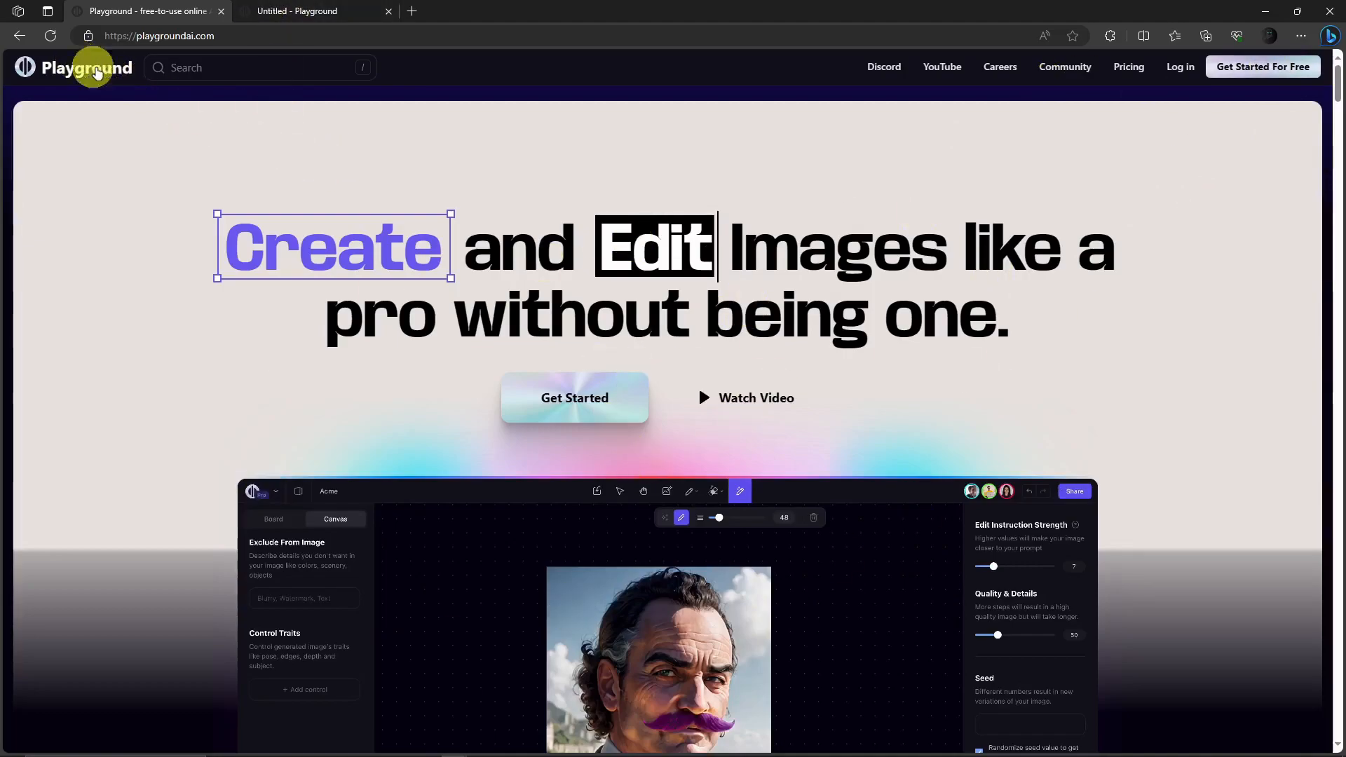
Step: Open the Pricing page in a new browser tab and switch to it
scroll(1100, 357, "down", 1)
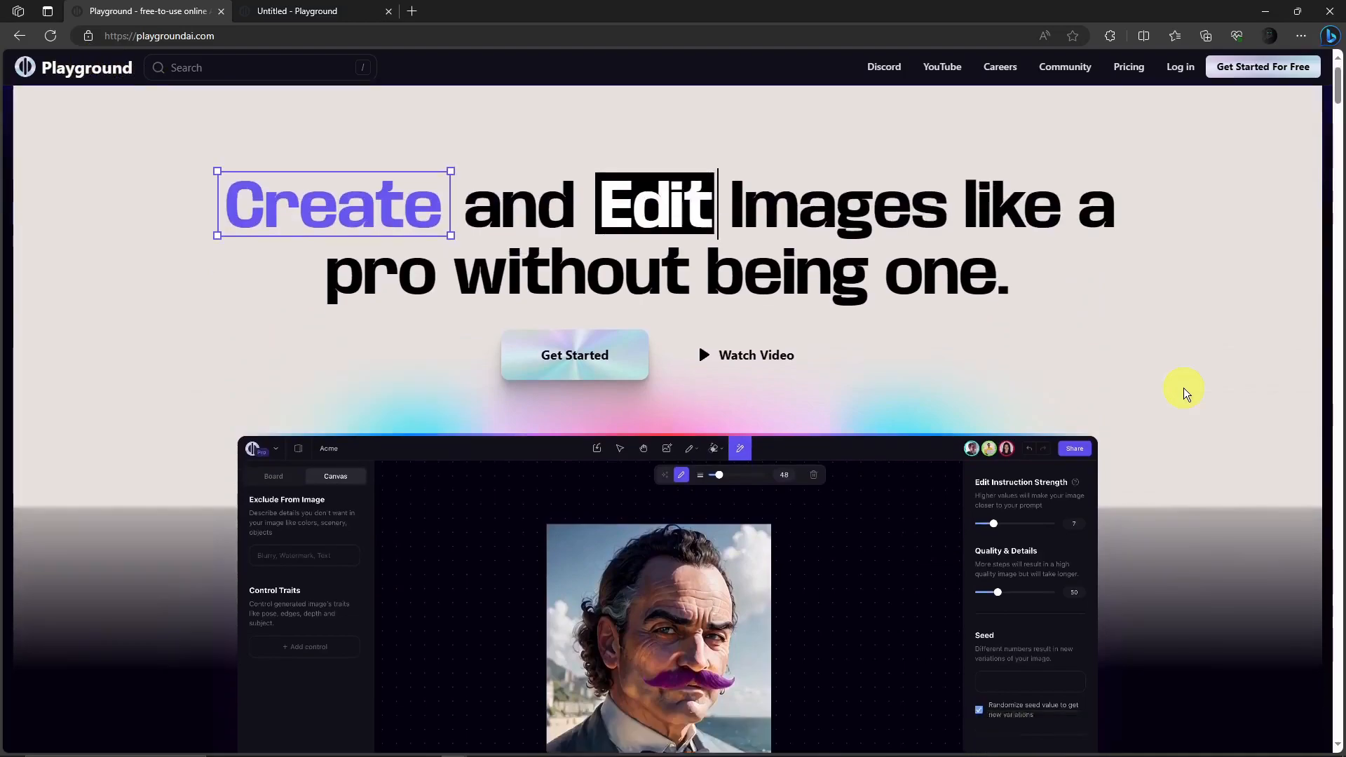
scroll(1178, 364, "up", 1)
middle_click(1130, 70)
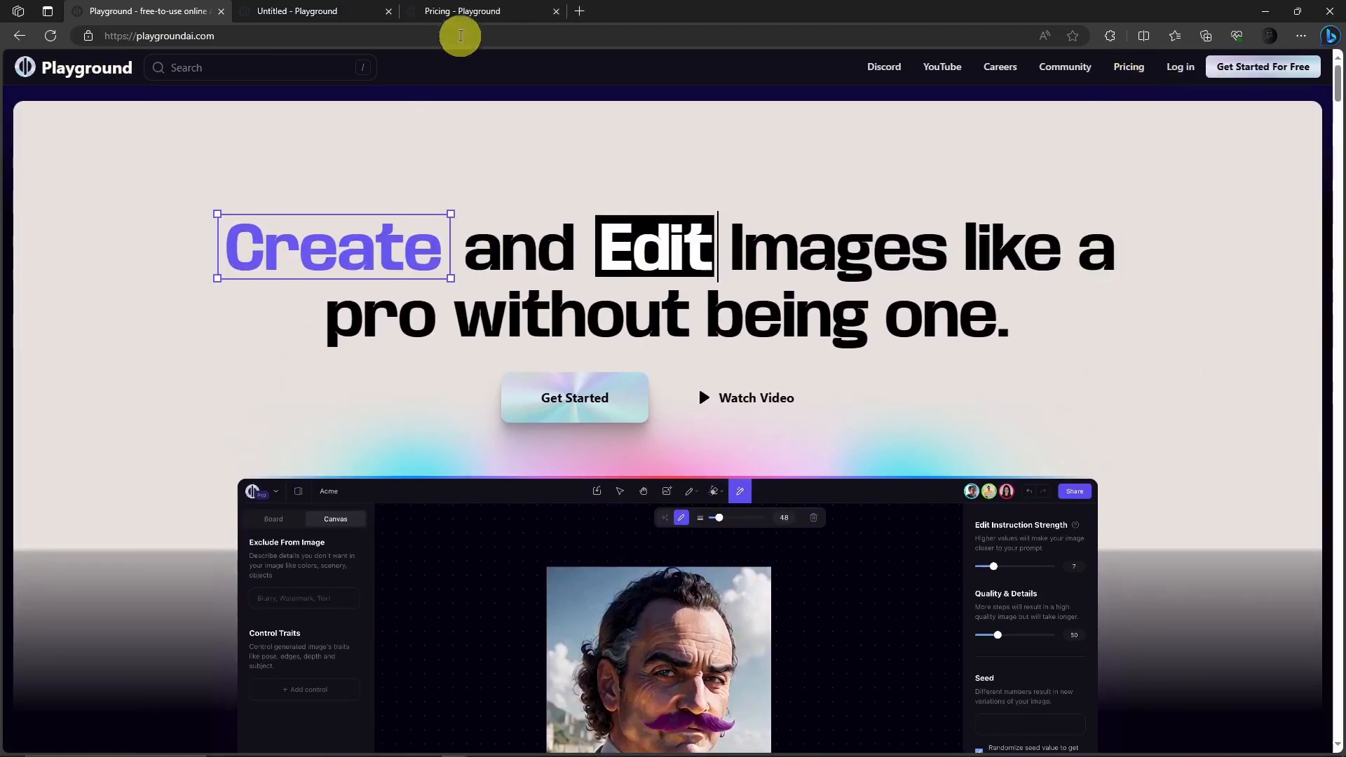
left_click(455, 10)
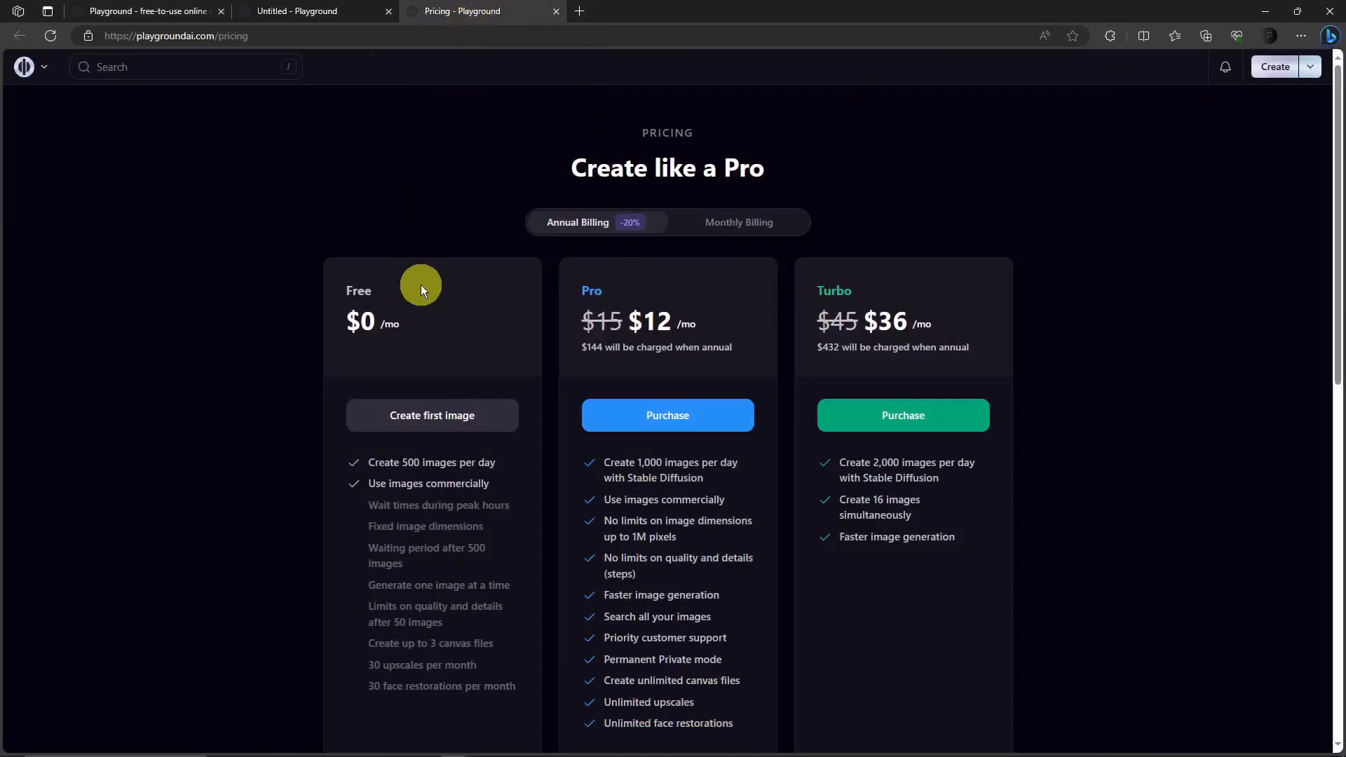
Step: Compare the monthly prices of the Free, Pro and Turbo plans under annual billing
left_click_drag(625, 324, 684, 323)
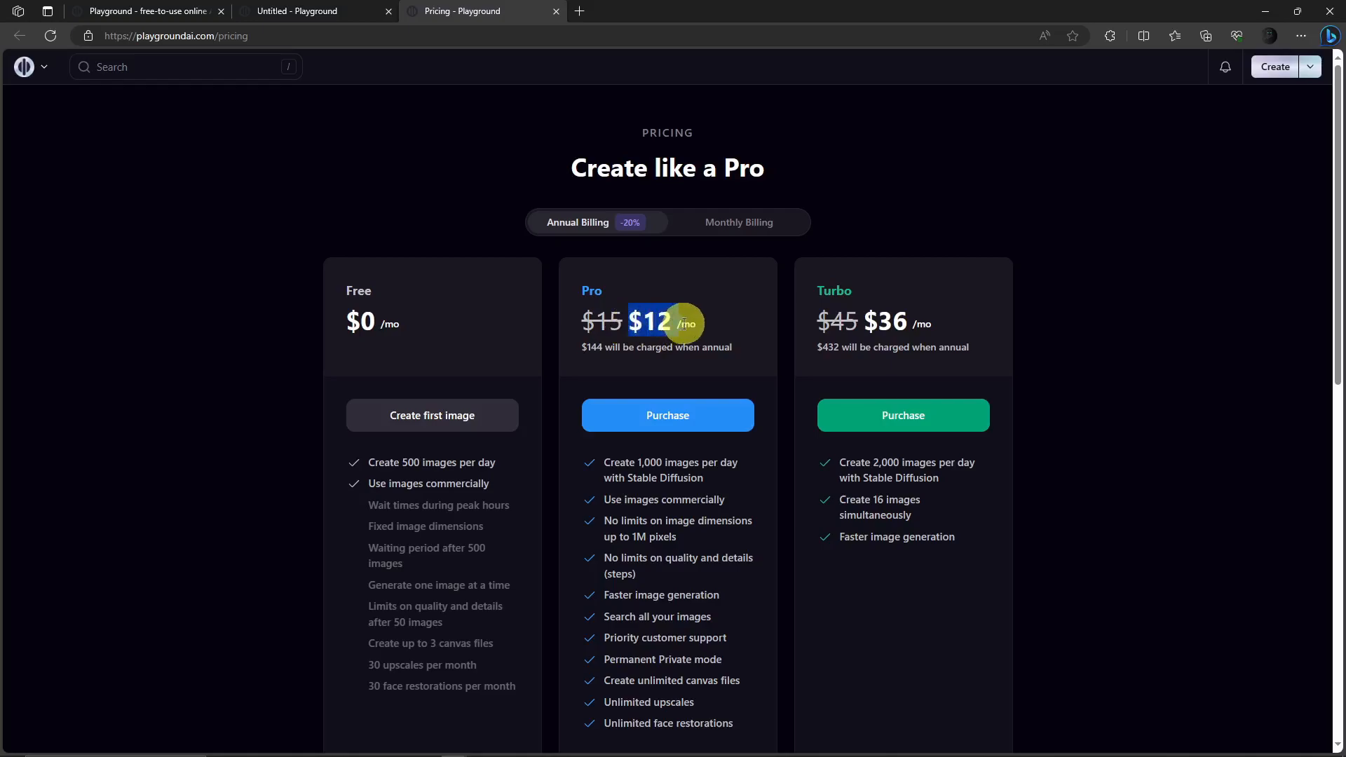
double_click(591, 290)
double_click(820, 291)
left_click_drag(943, 334, 882, 324)
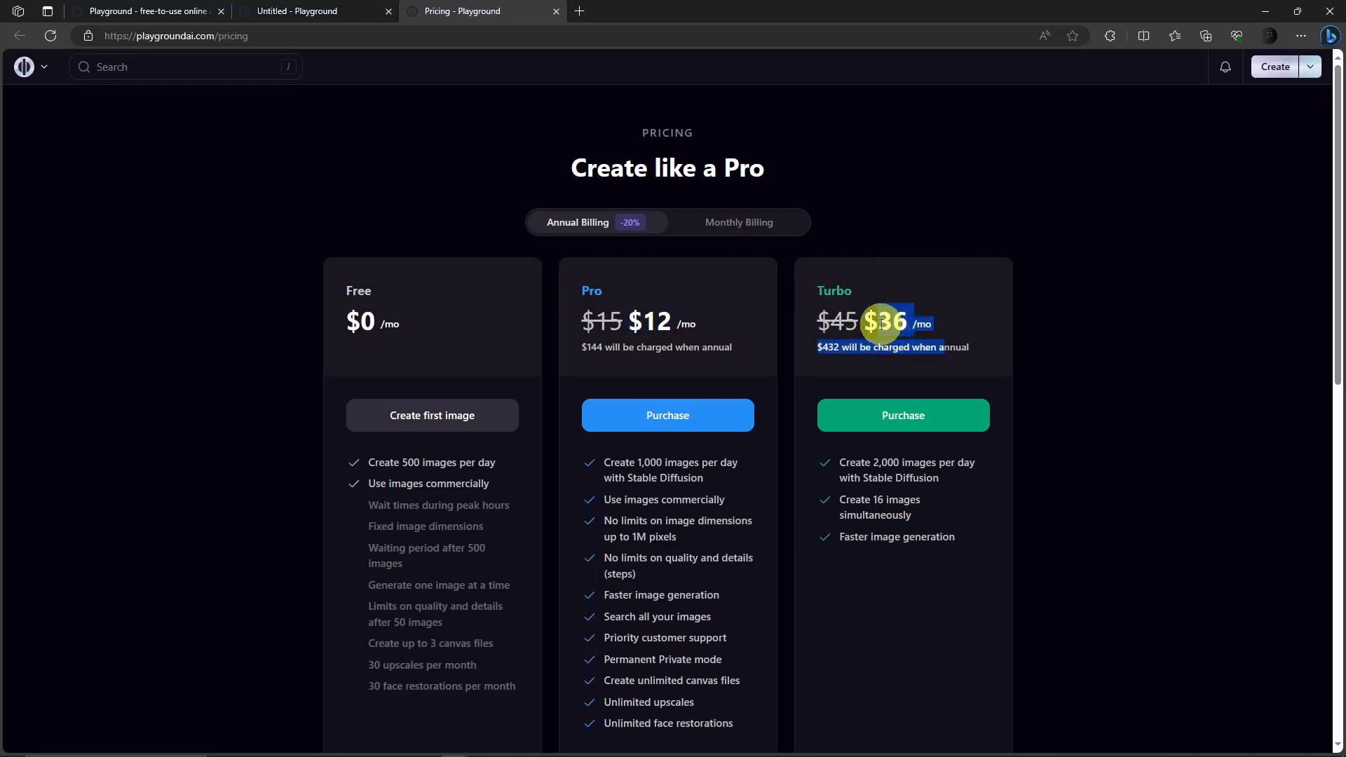
left_click(878, 322)
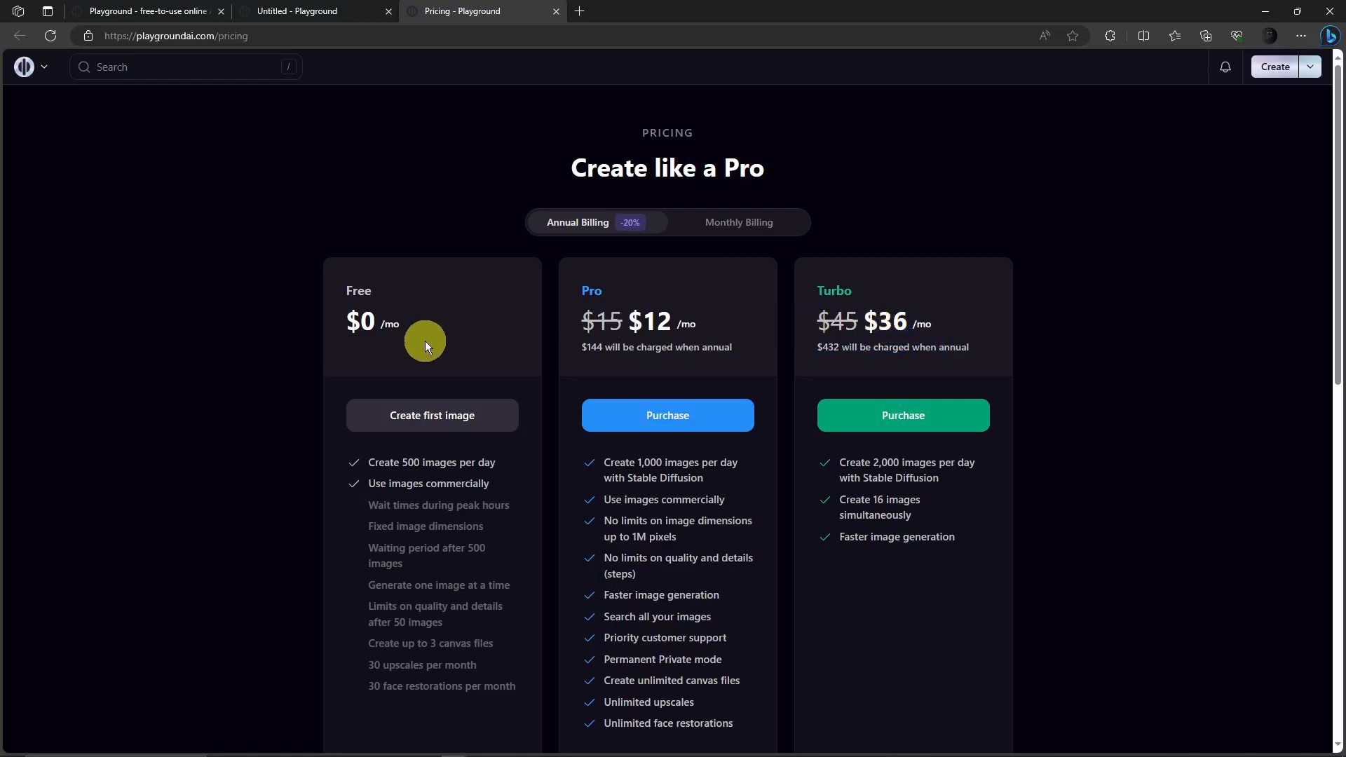
left_click(390, 356)
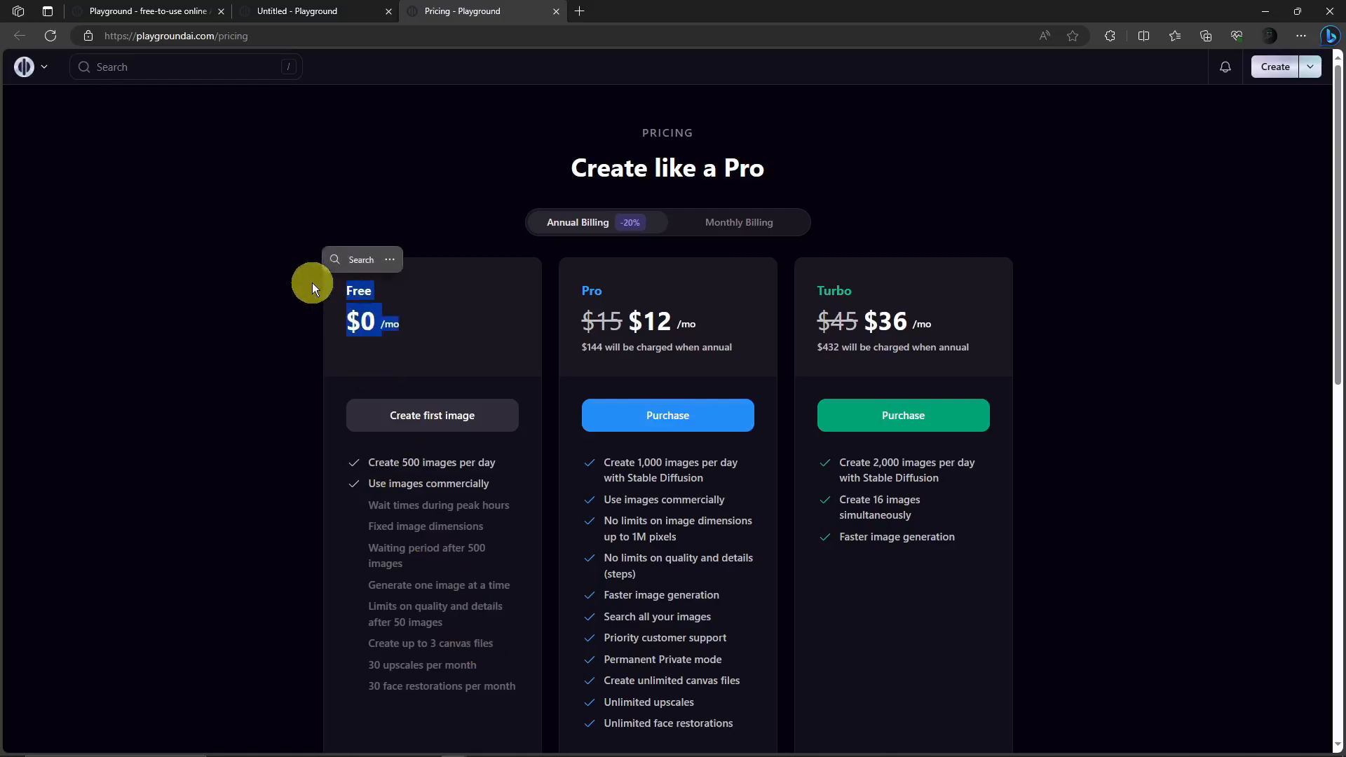
left_click(449, 329)
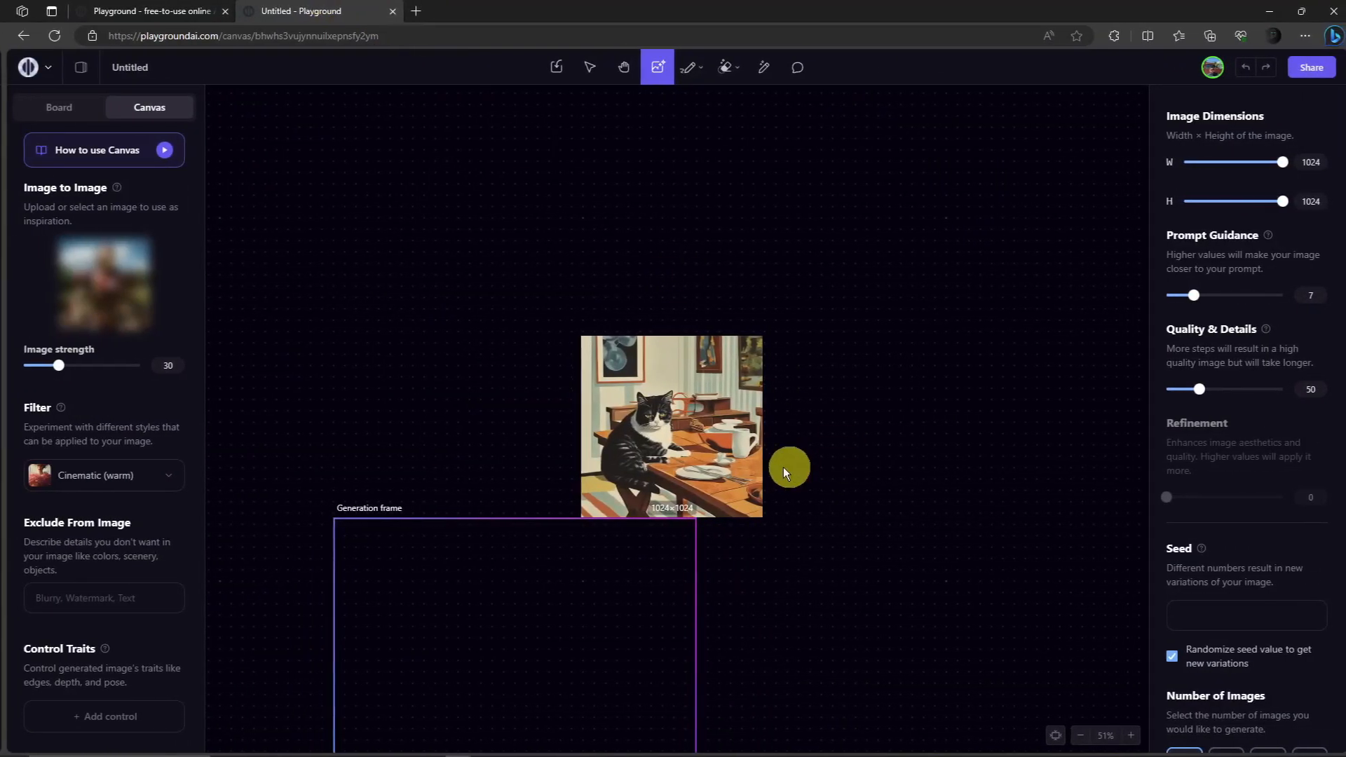
Step: Separate the cat image from the generation frame so that they sit side by side on the canvas
left_click_drag(784, 466, 840, 304)
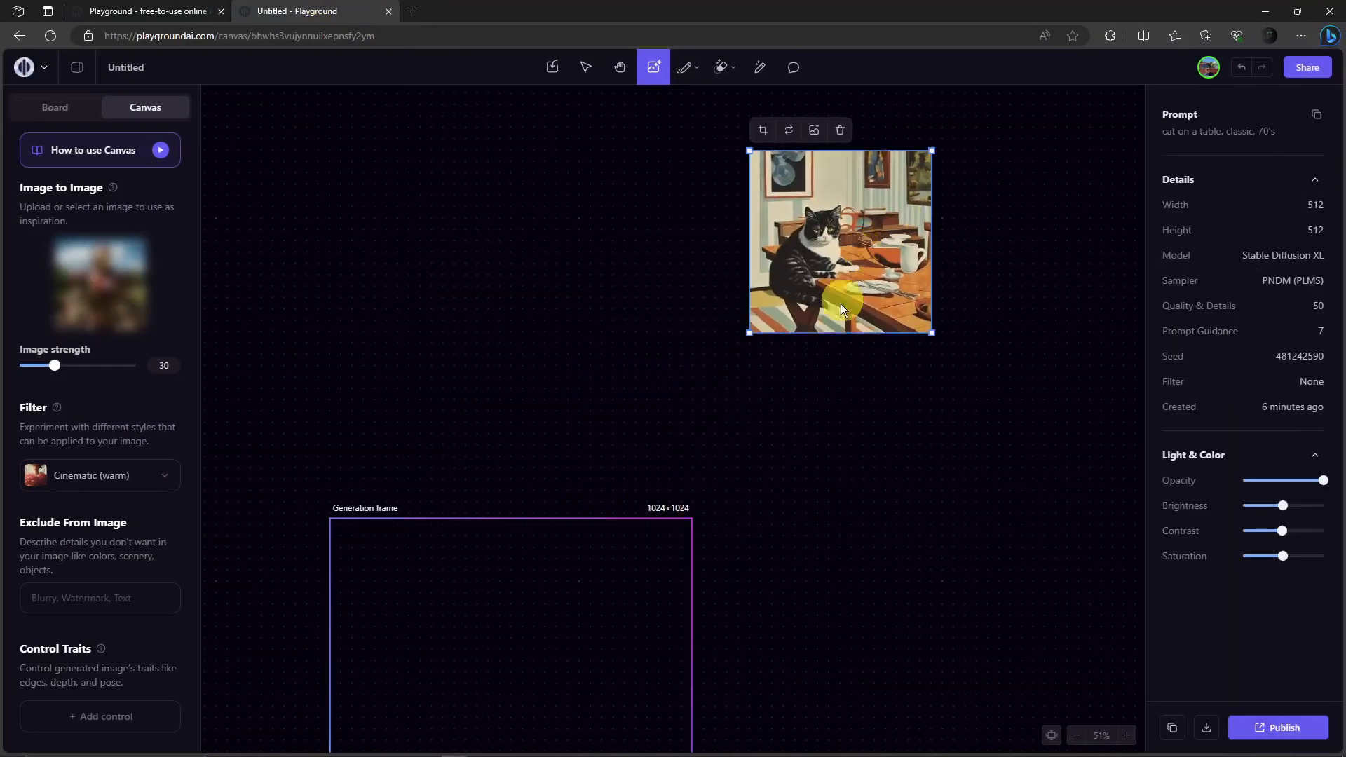
left_click_drag(590, 572, 550, 249)
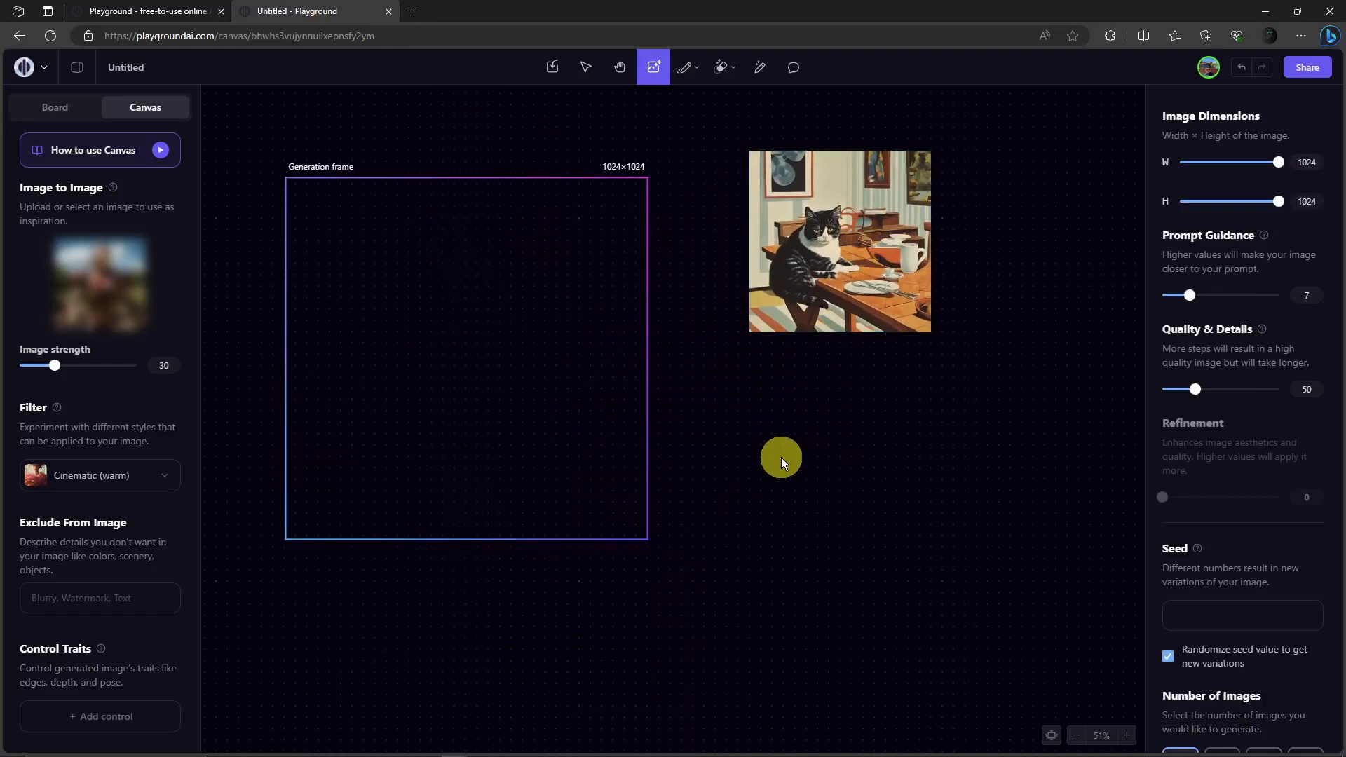
Step: Select the cat image and examine its prompt and generation details
left_click(848, 280)
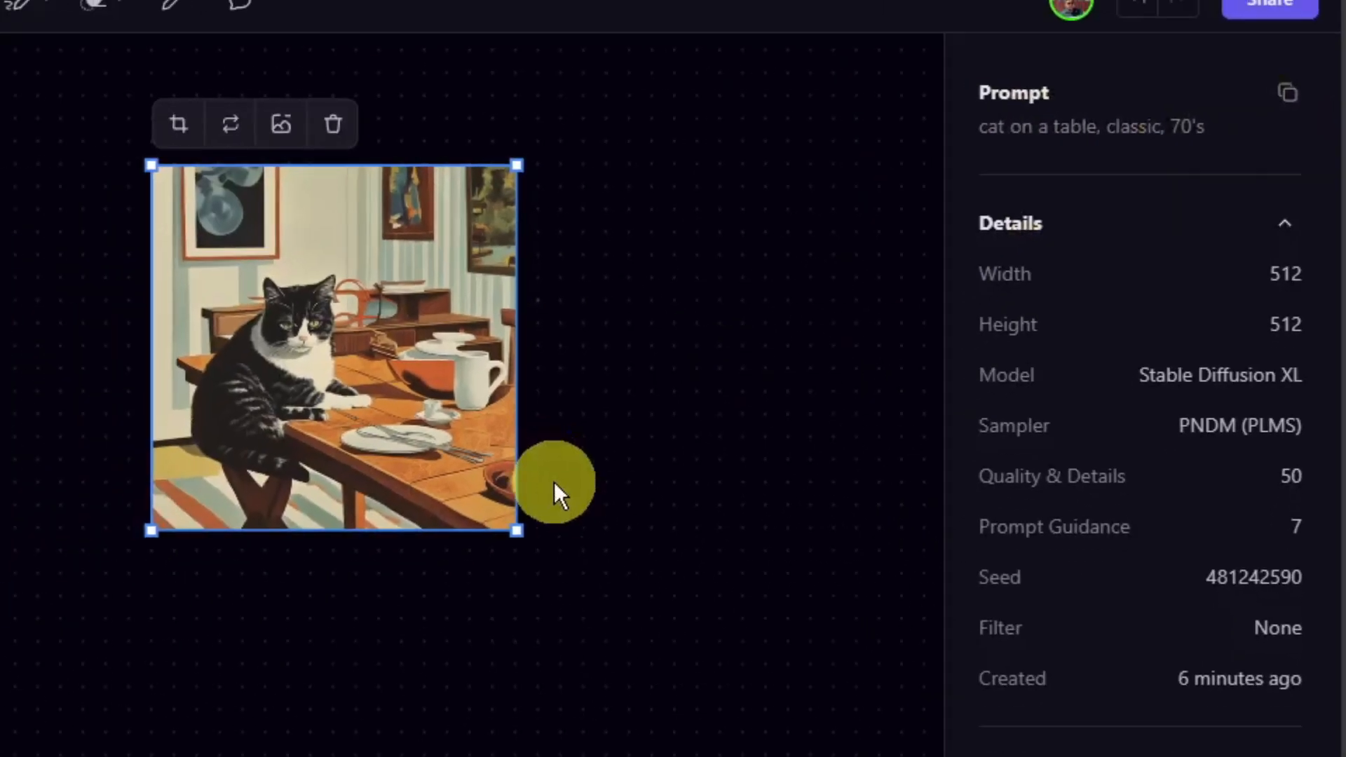
left_click(975, 449)
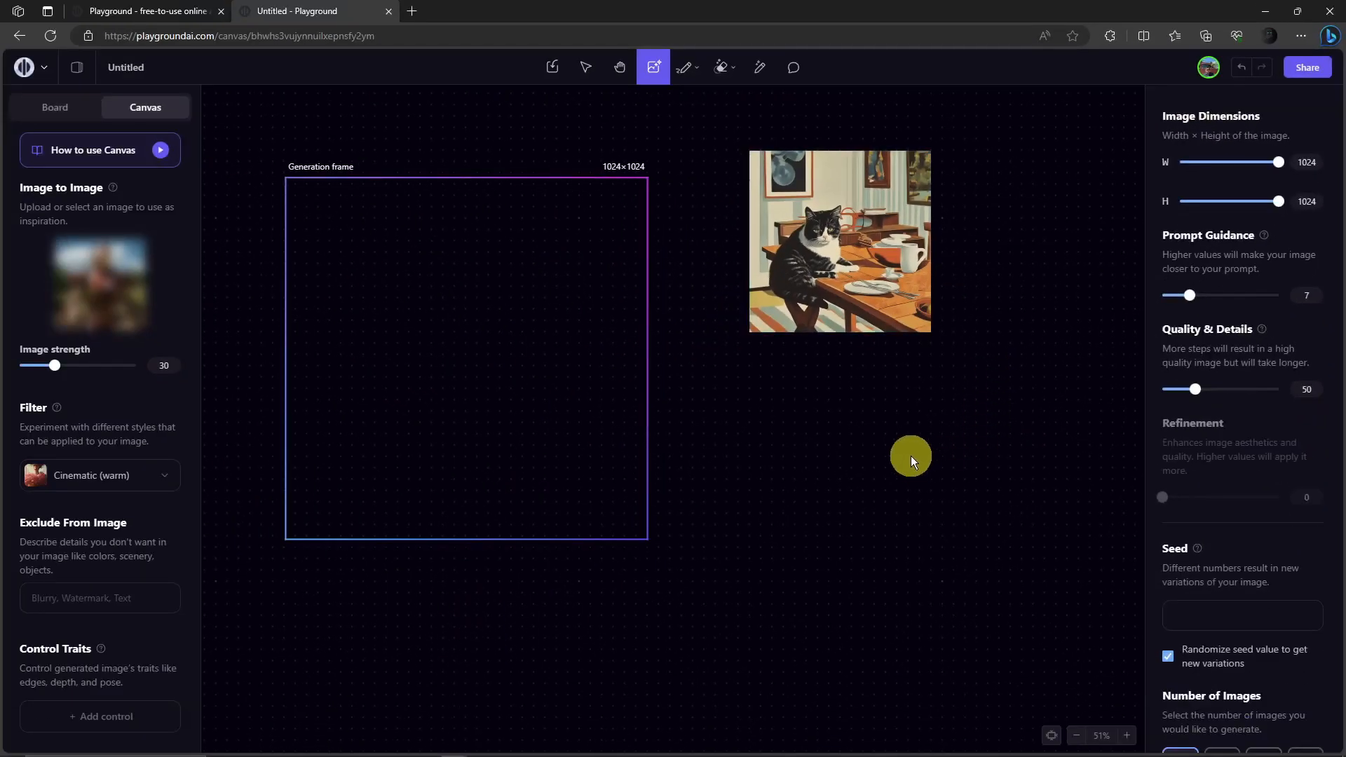
left_click(839, 242)
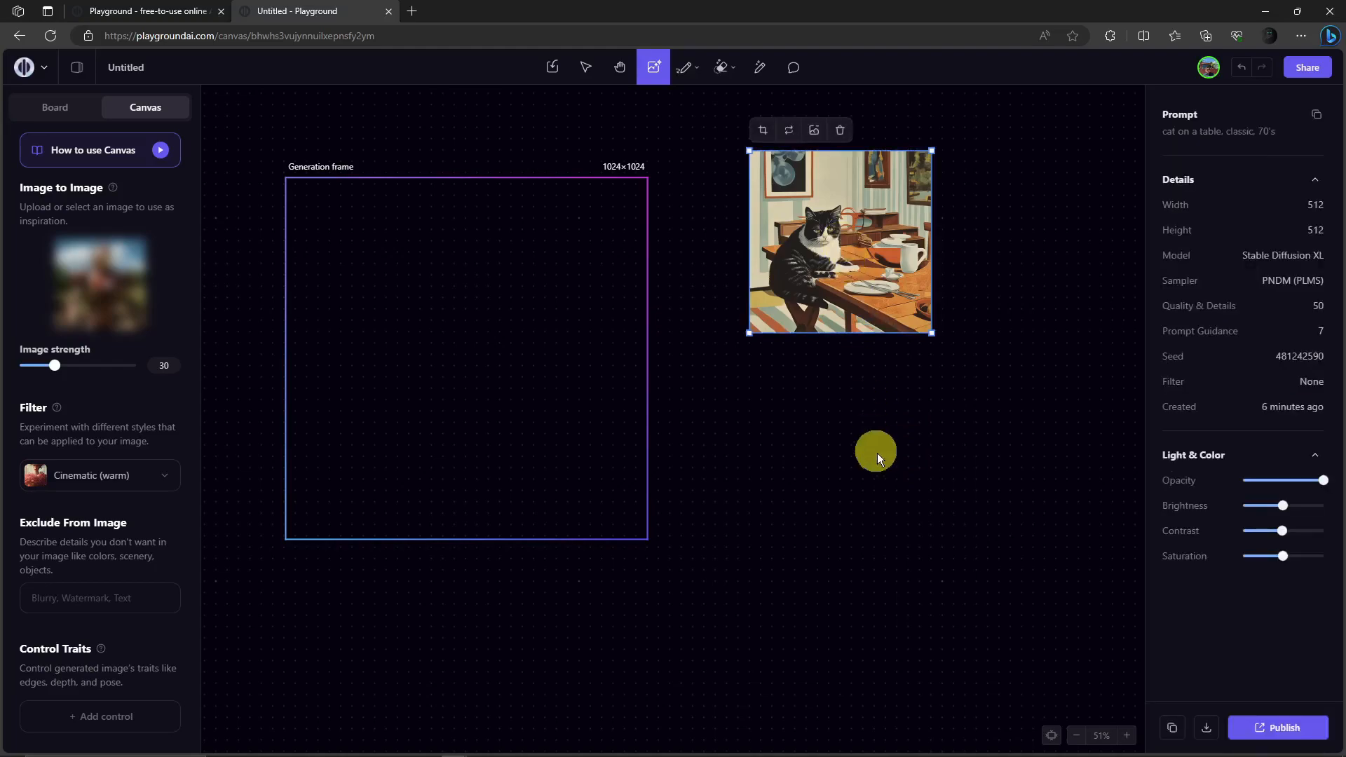
Step: Move the cat image farther from the generation frame, then resize the frame to 576×512 and reposition it
left_click_drag(836, 268, 936, 239)
left_click(652, 456)
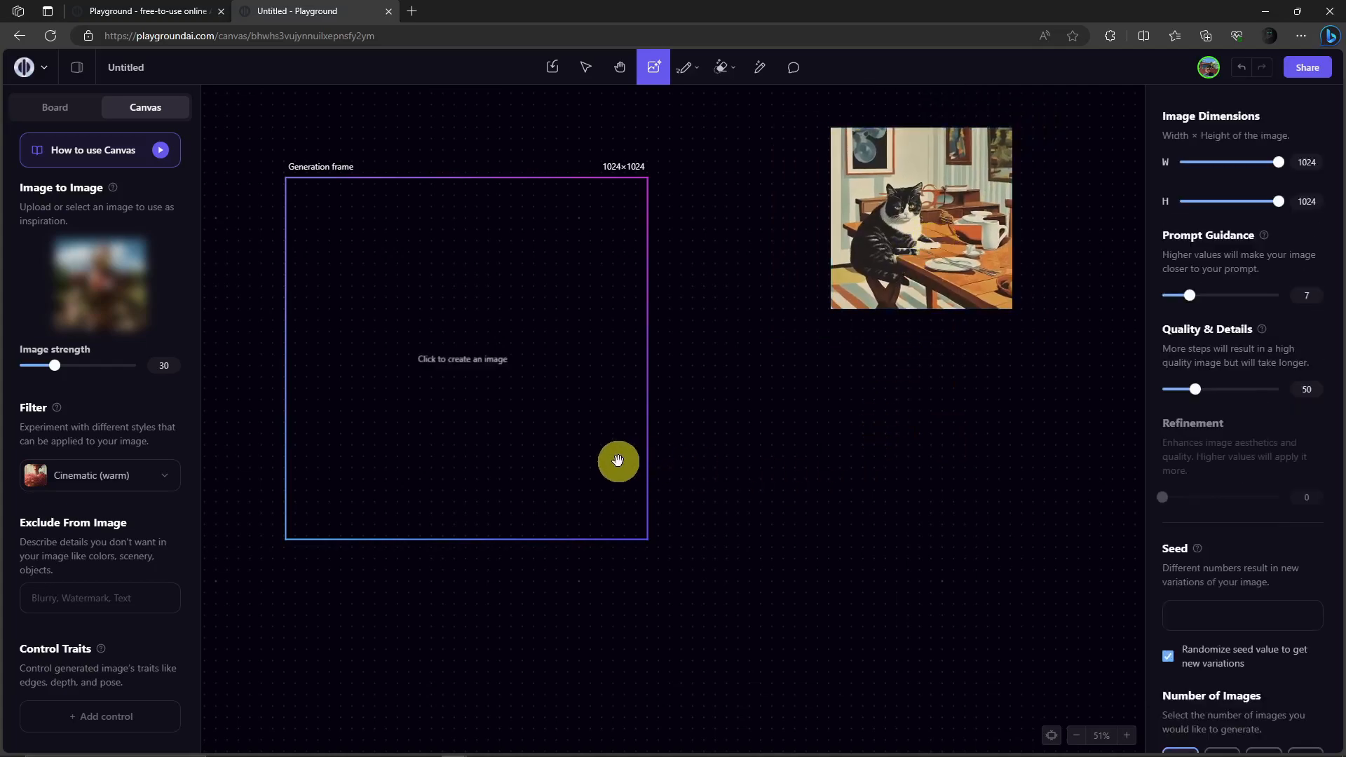
mouse_move(643, 540)
left_mouse_down()
mouse_move(581, 459)
mouse_move(651, 525)
left_mouse_up()
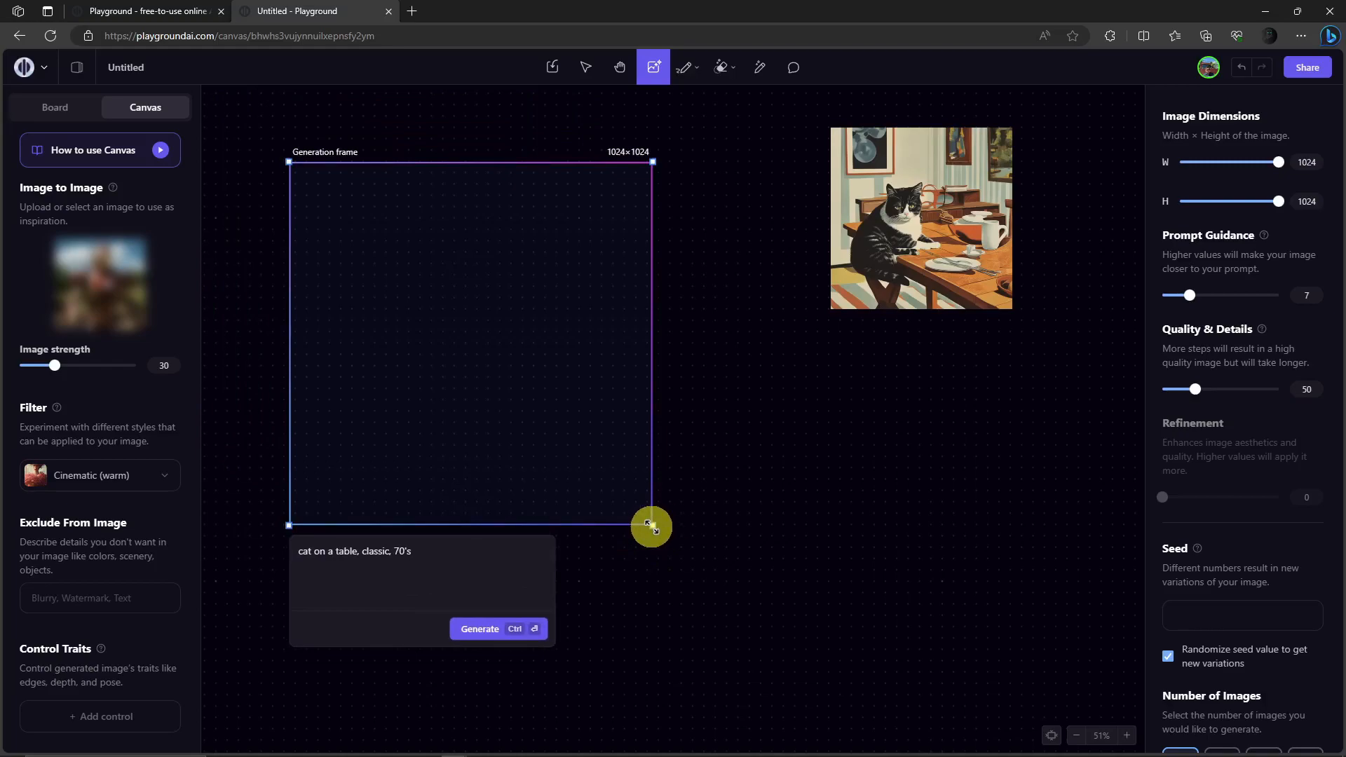
left_click_drag(651, 526, 499, 352)
left_click_drag(402, 249, 536, 237)
Step: Remove the existing armored-robot reference picture from Image to Image
scroll(107, 672, "down", 1)
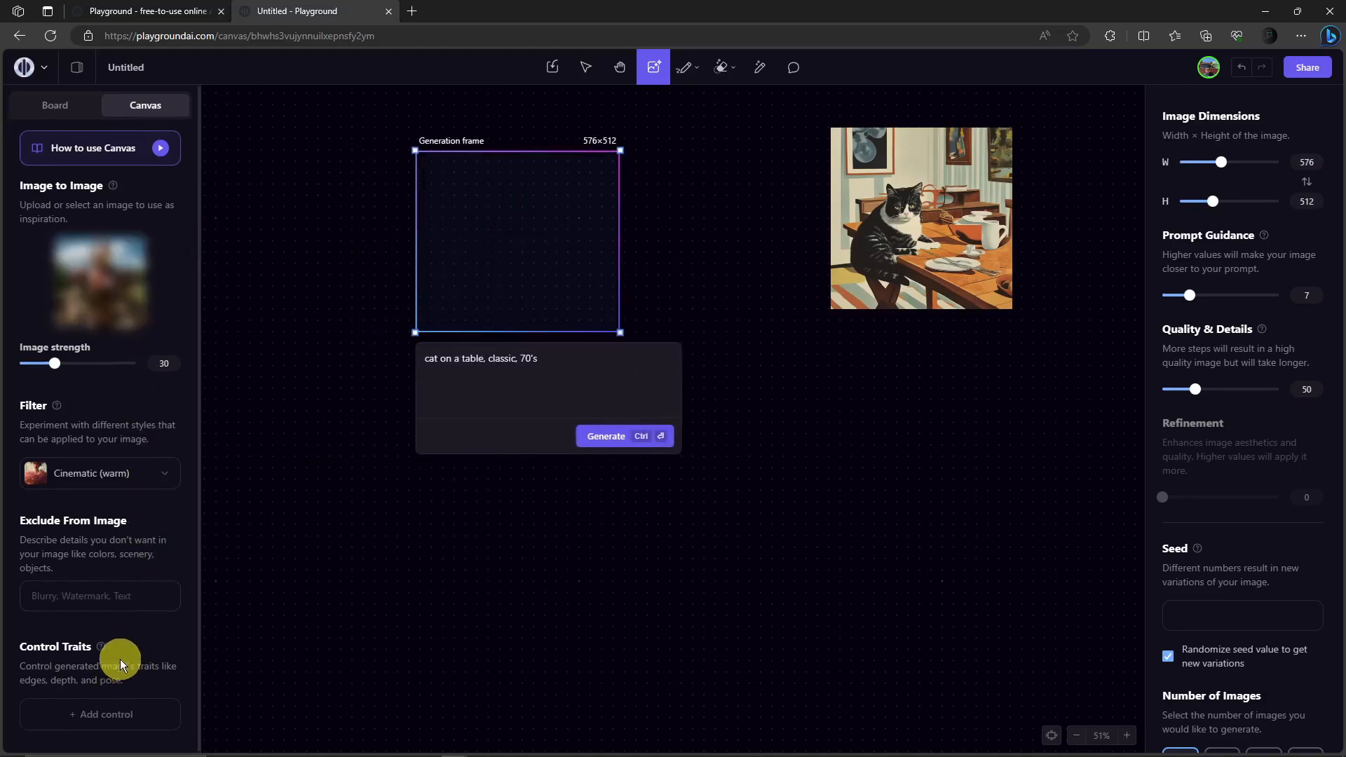
scroll(1231, 360, "down", 2)
scroll(1237, 445, "up", 2)
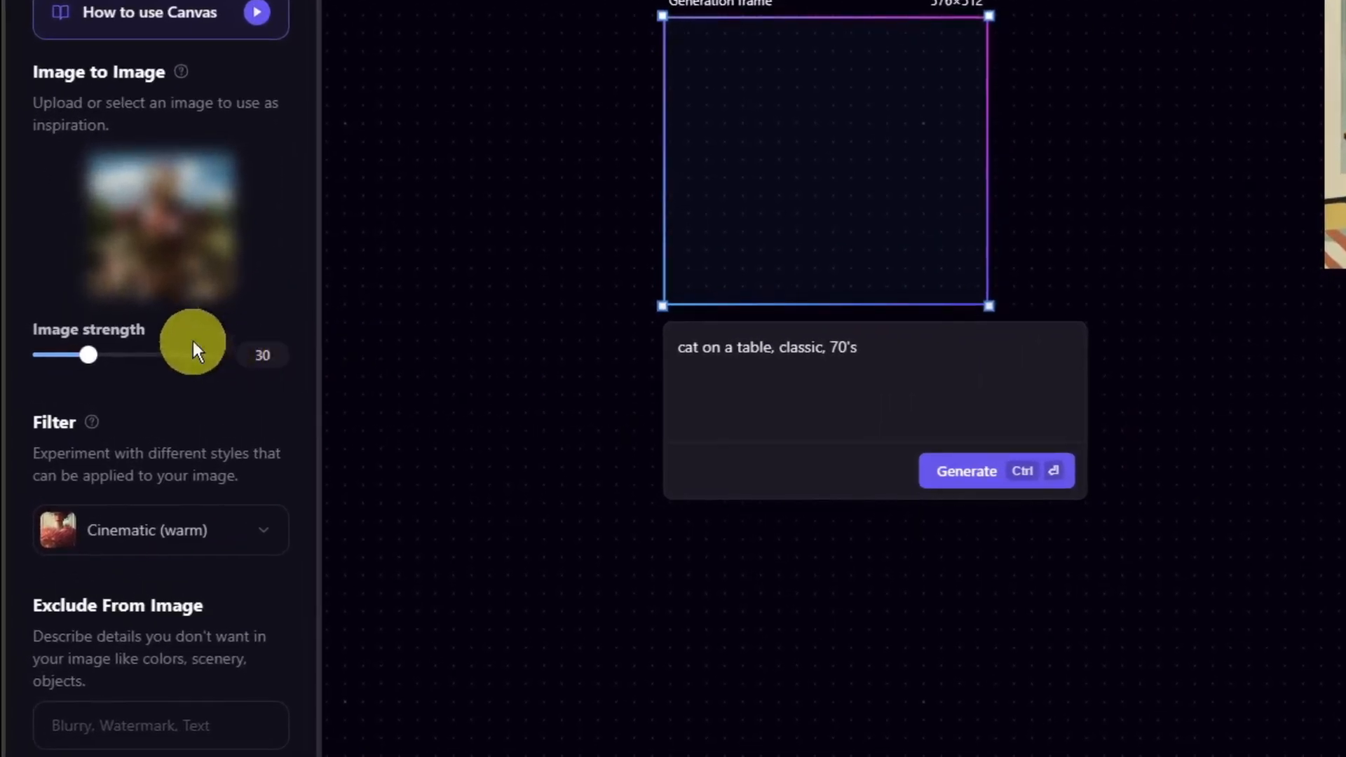
mouse_move(89, 272)
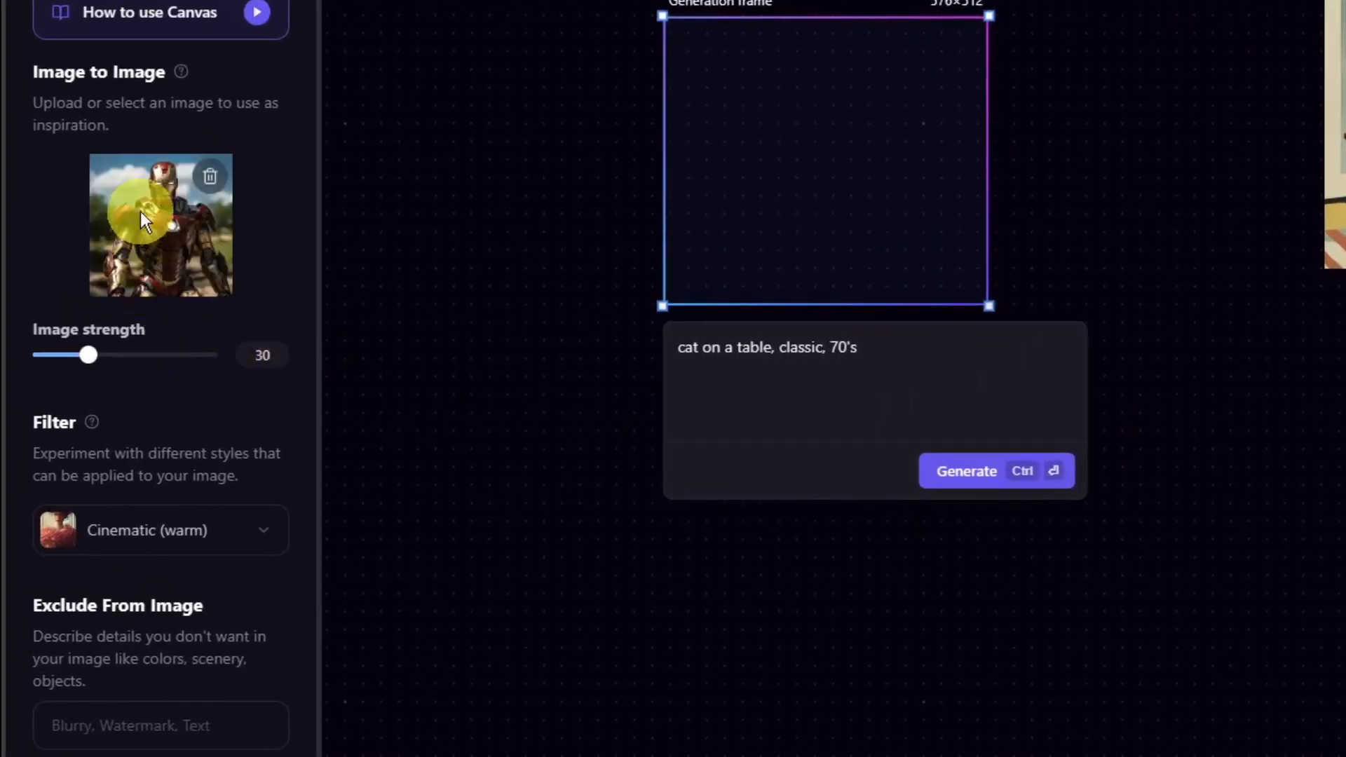
left_click(208, 185)
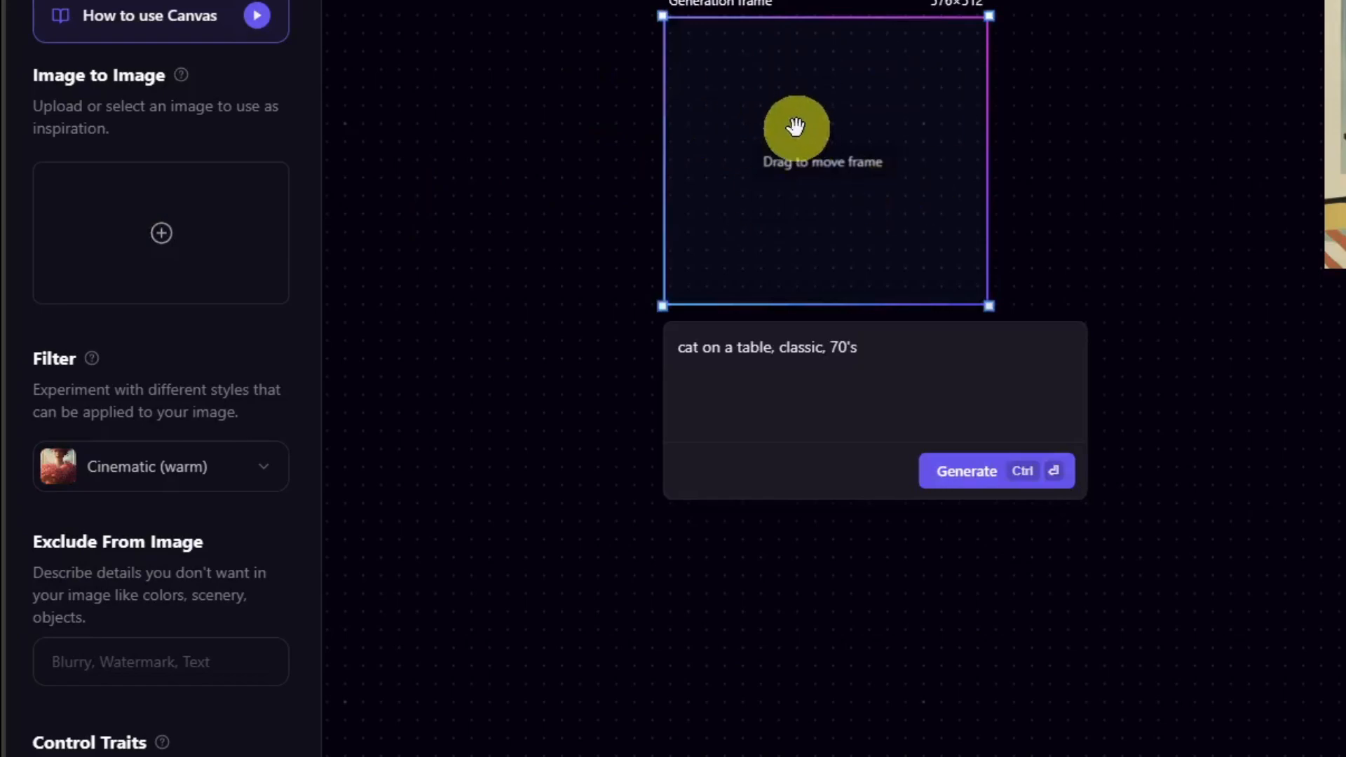
Step: Shift the generation frame slightly down the canvas and upload the armored-robot picture as the Image to Image reference
left_click_drag(795, 127, 786, 192)
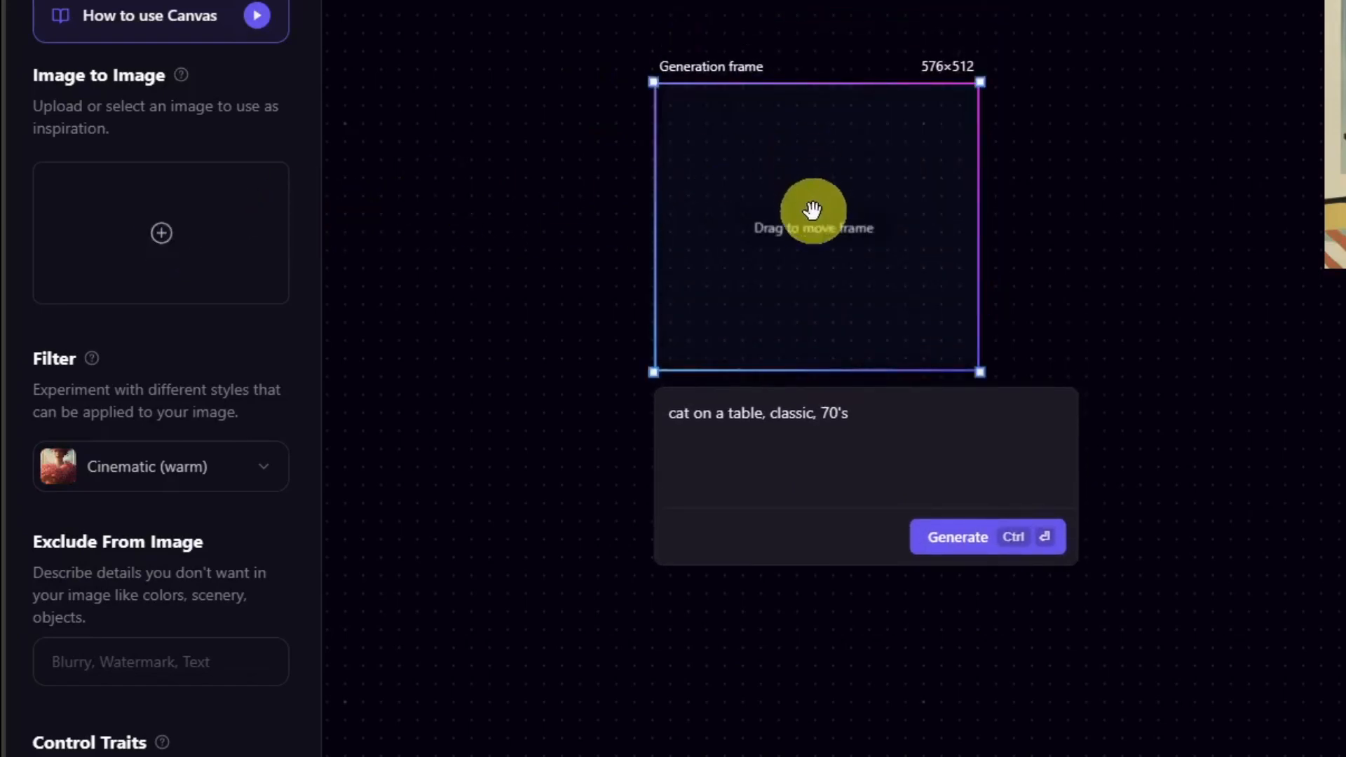
left_click(162, 234)
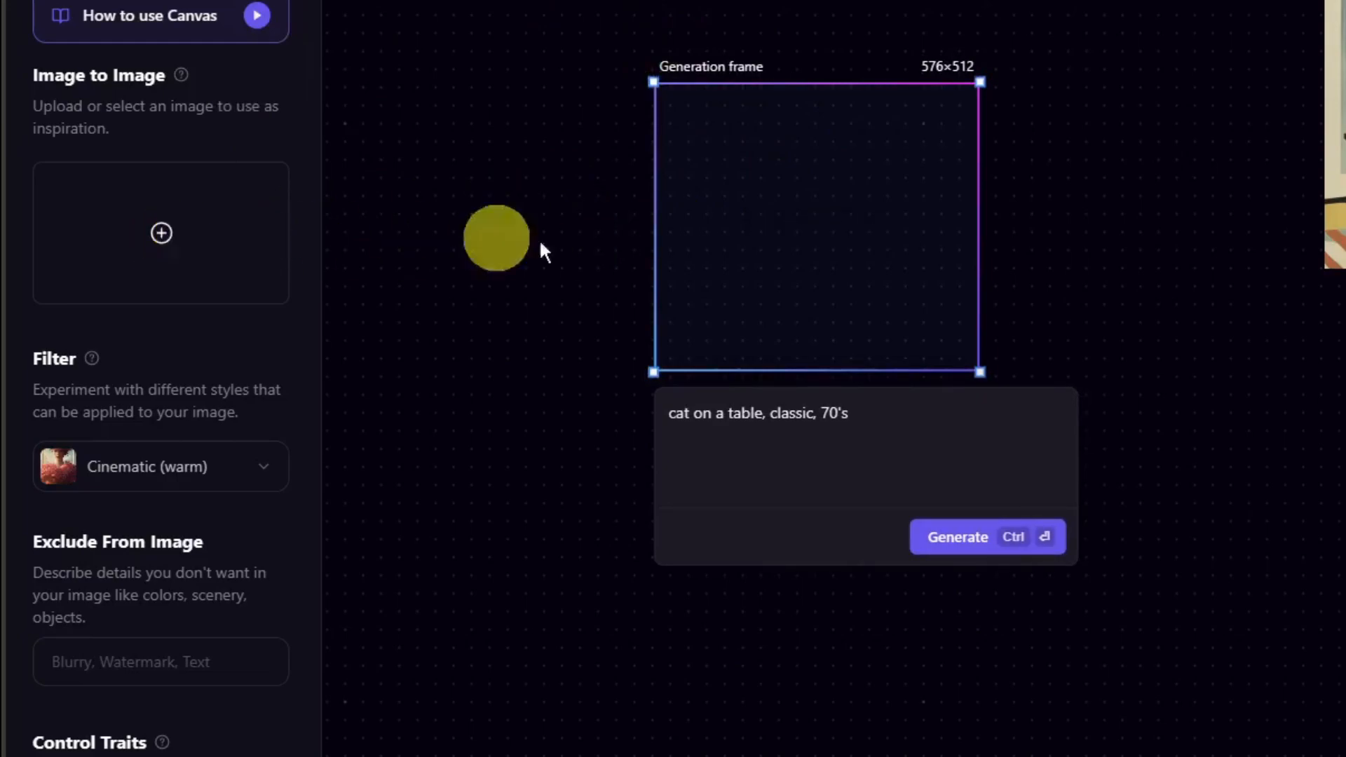
double_click(346, 105)
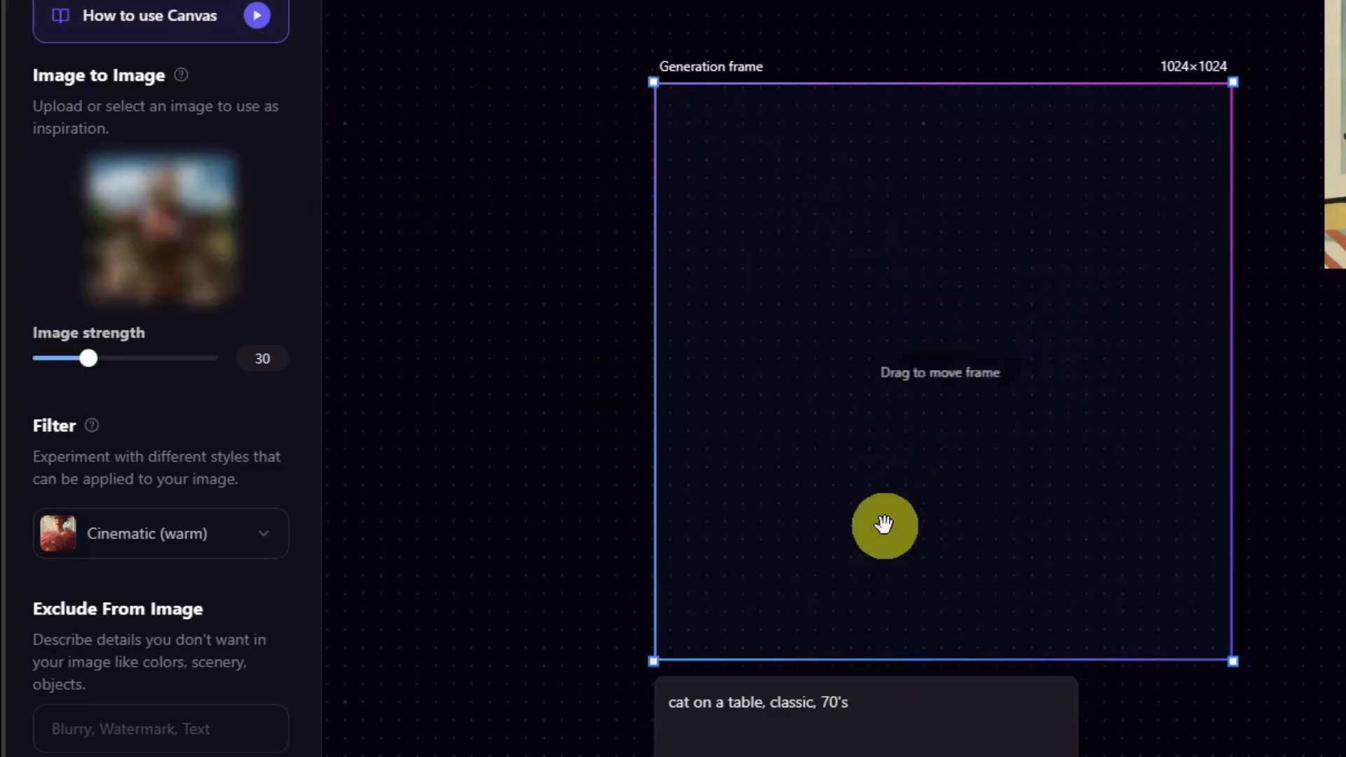
Step: Resize the generation frame to 736×800, reposition it, and generate an image from the prompt "cat on a table, classic, 70's"
left_click_drag(1233, 661, 1070, 534)
left_click_drag(976, 455, 907, 291)
left_click(845, 440)
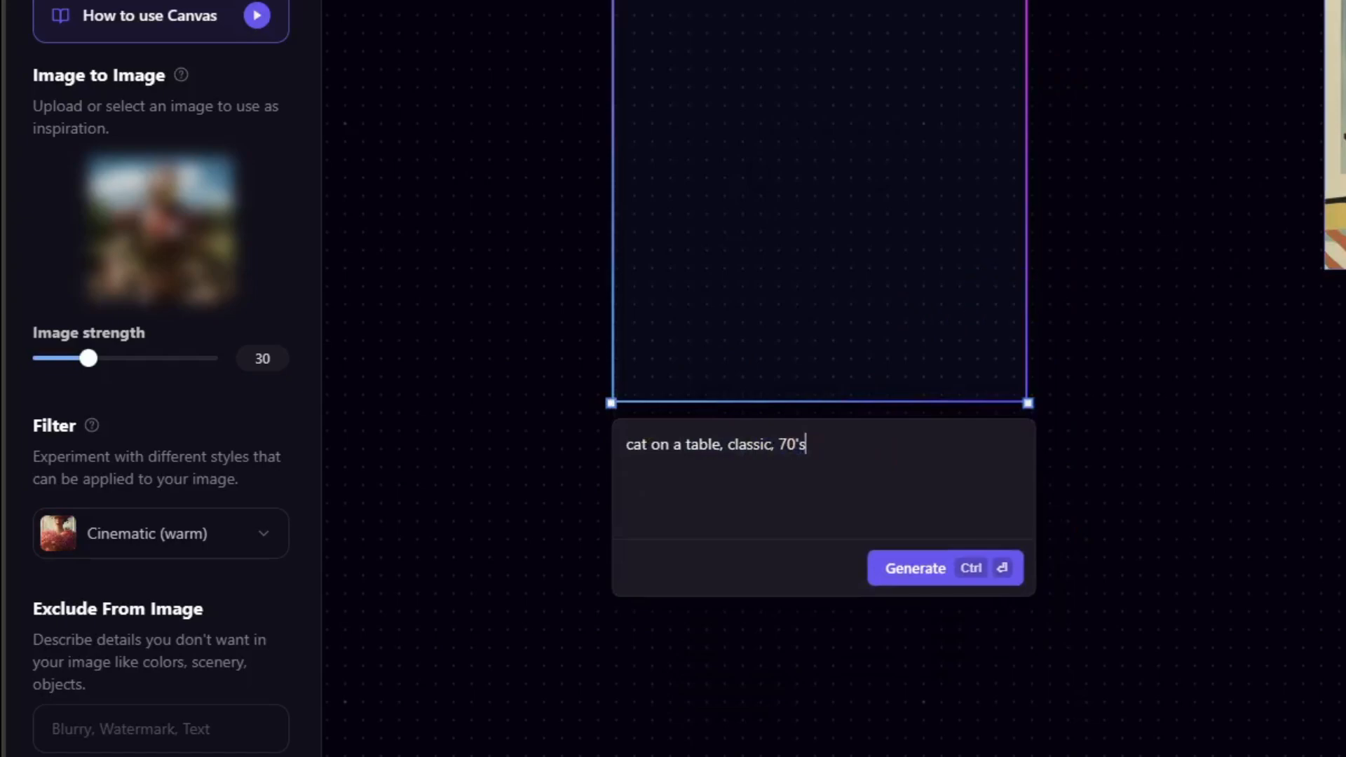
mouse_move(191, 230)
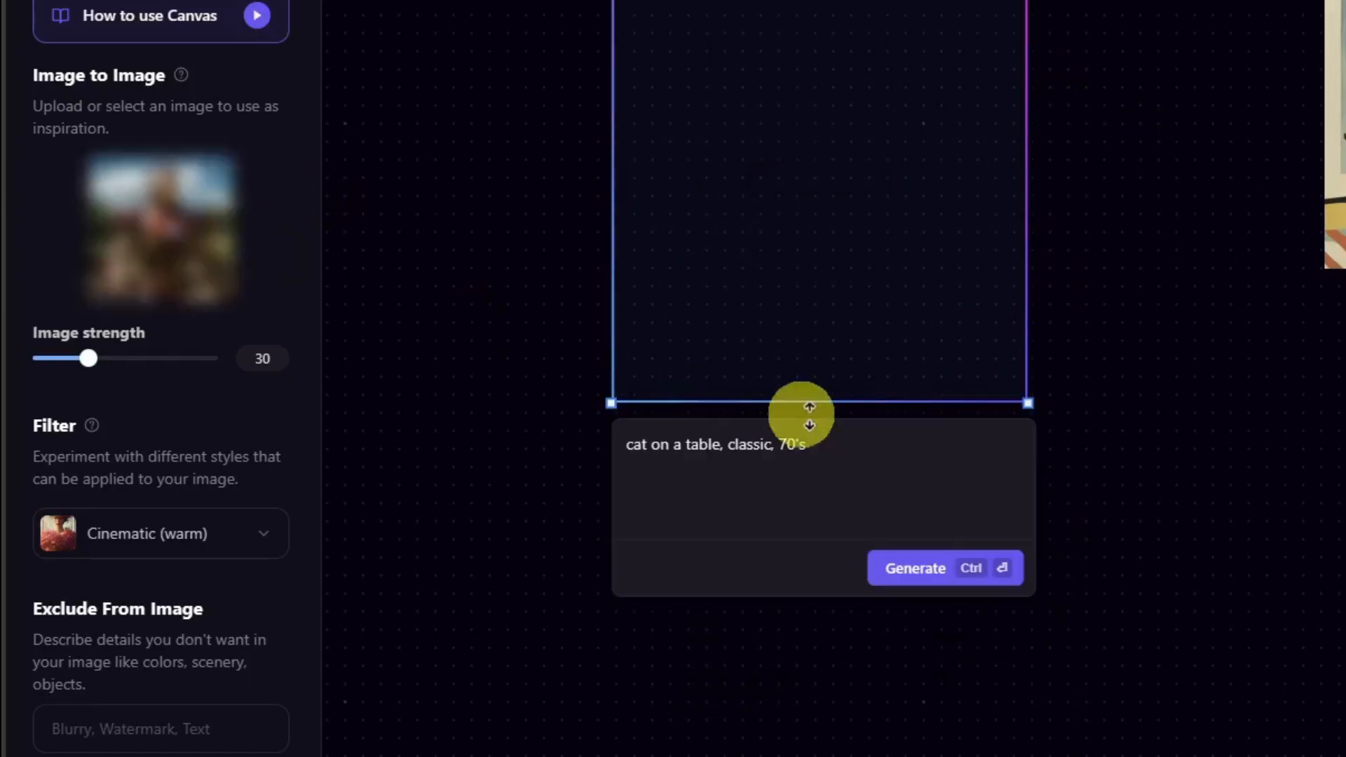
left_click(912, 569)
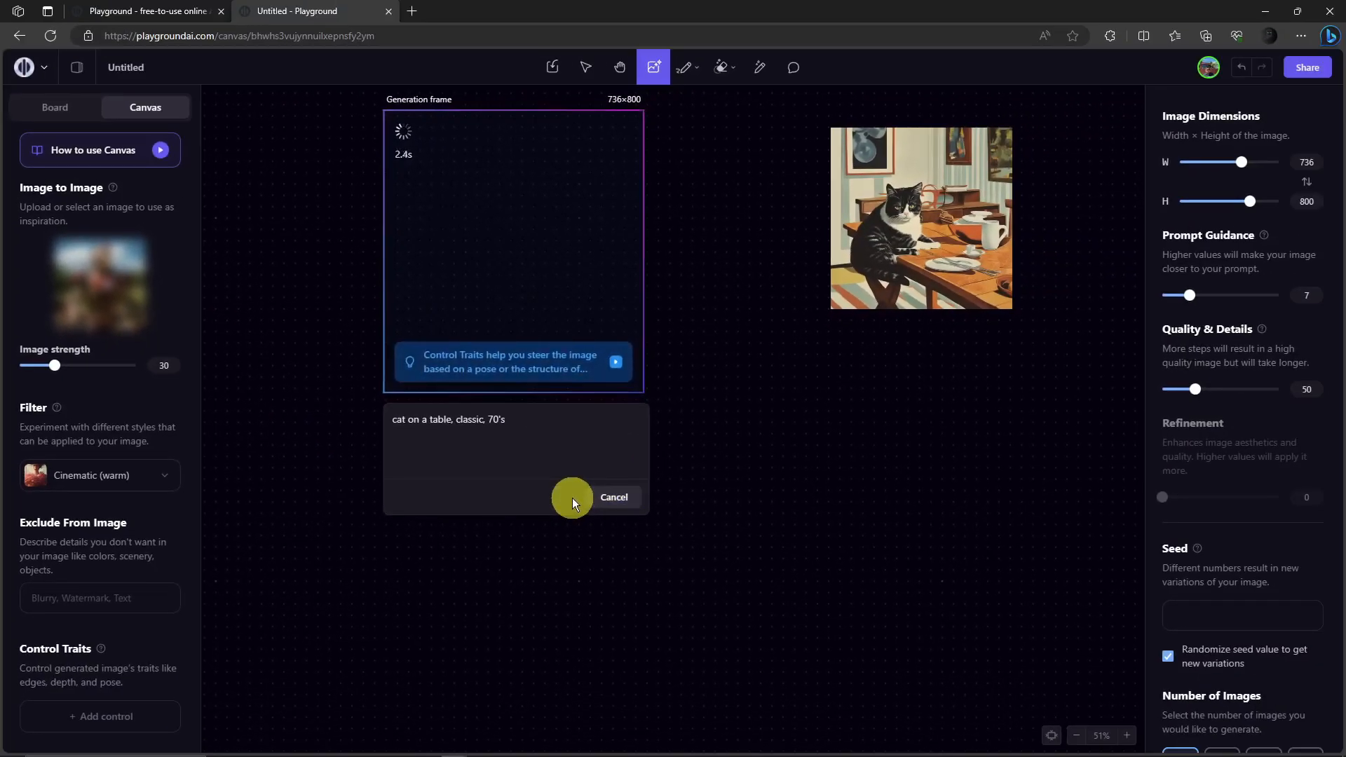
left_click(939, 197)
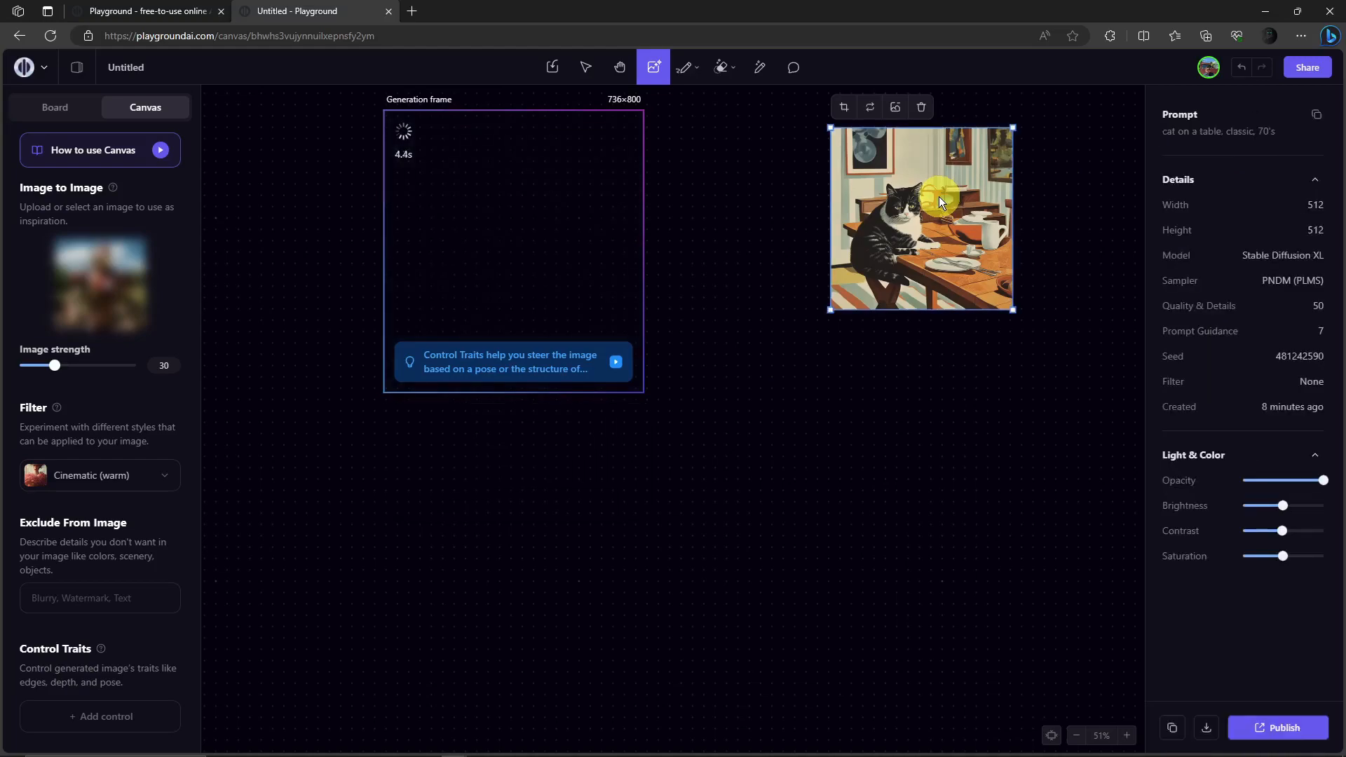
left_click(559, 236)
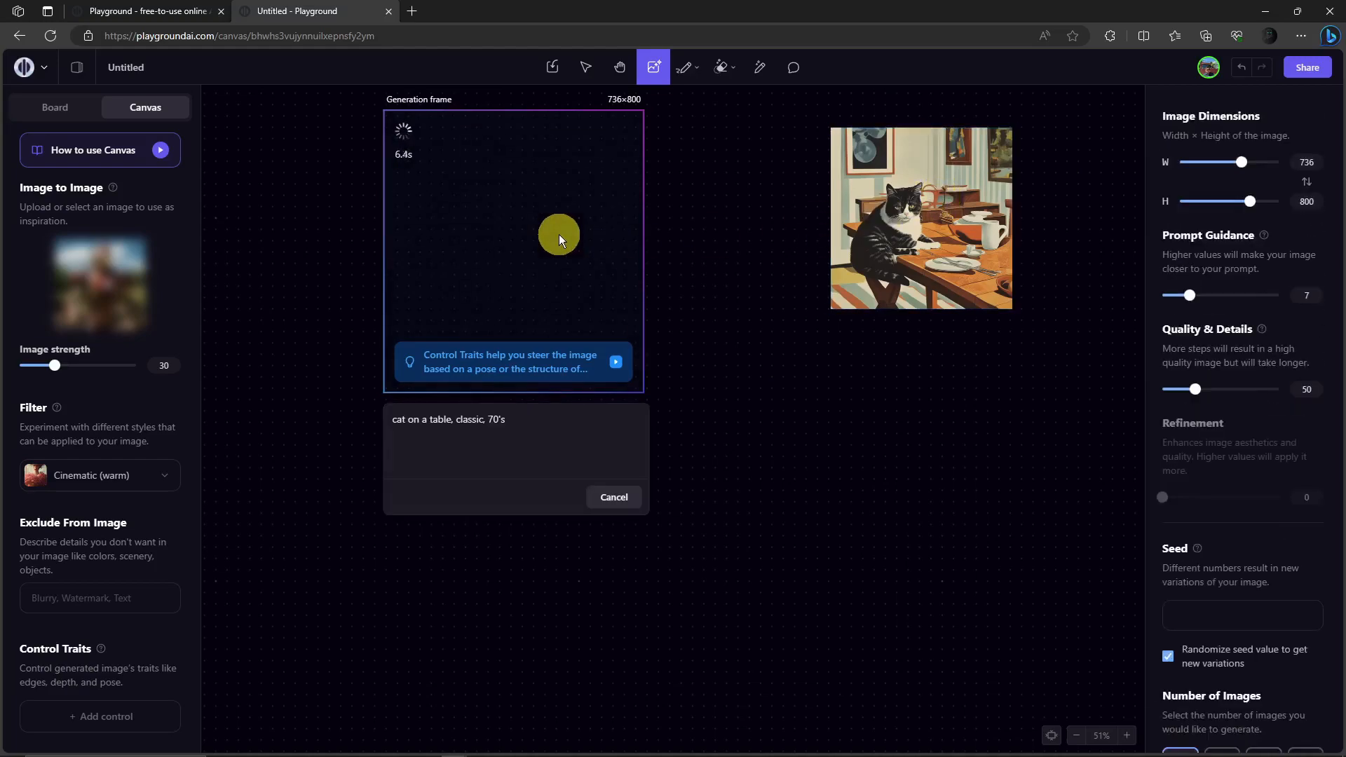
left_click(313, 332)
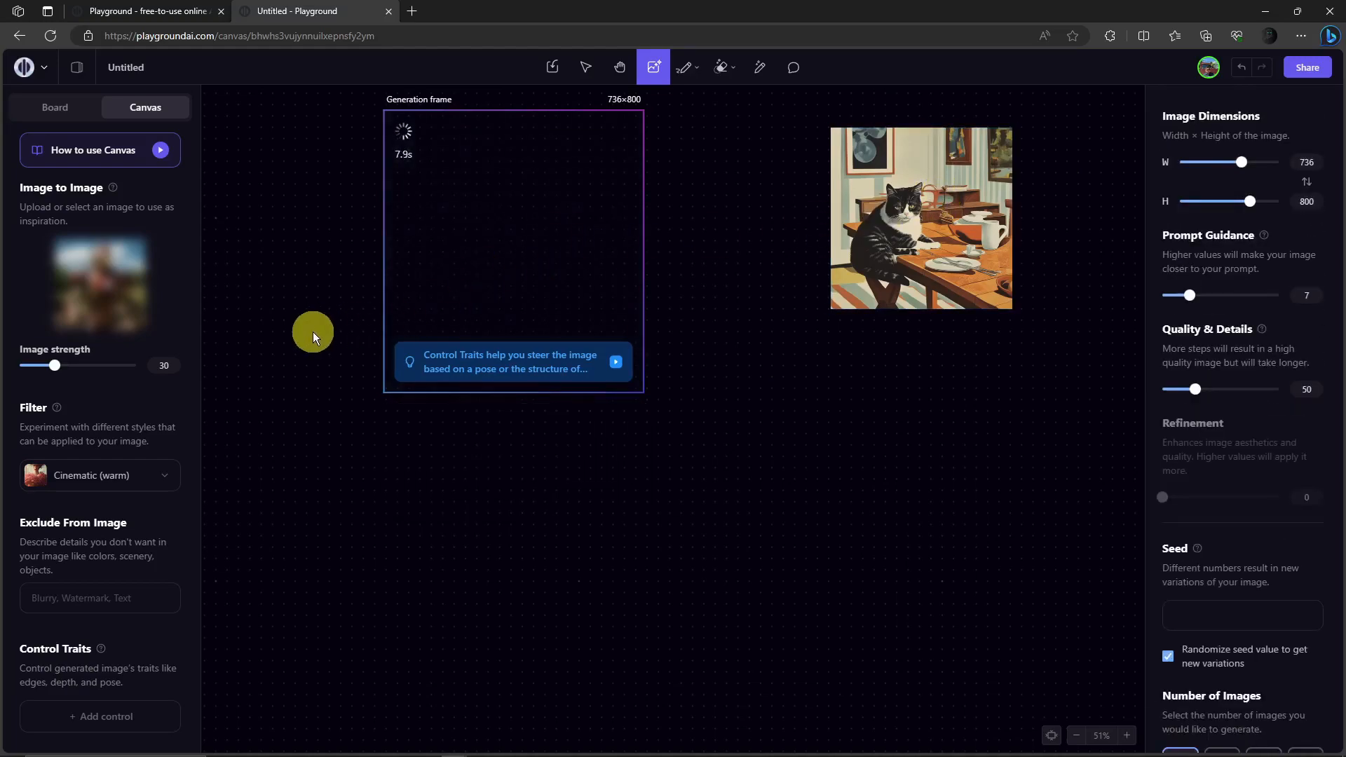
left_click(643, 387)
left_click(691, 397)
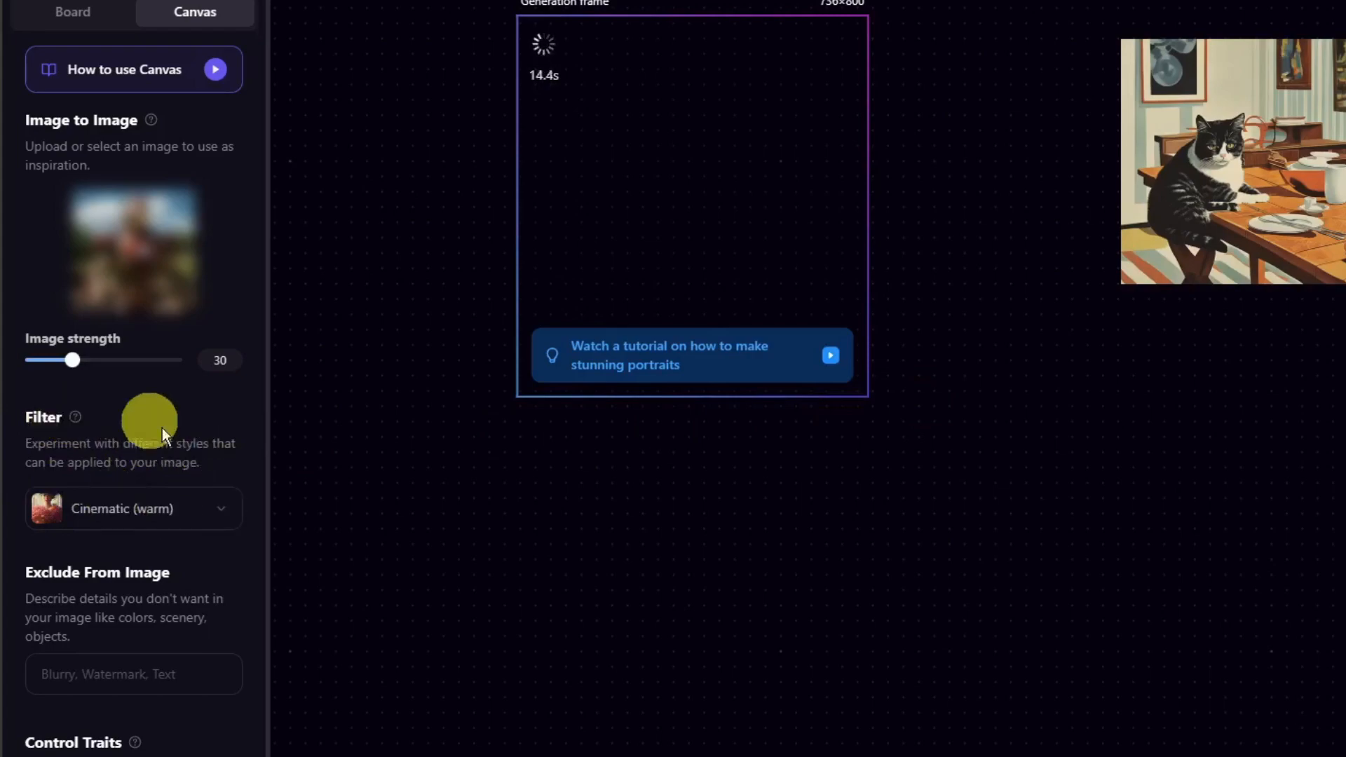
Step: Look through the style filters available for image generation
left_click(223, 516)
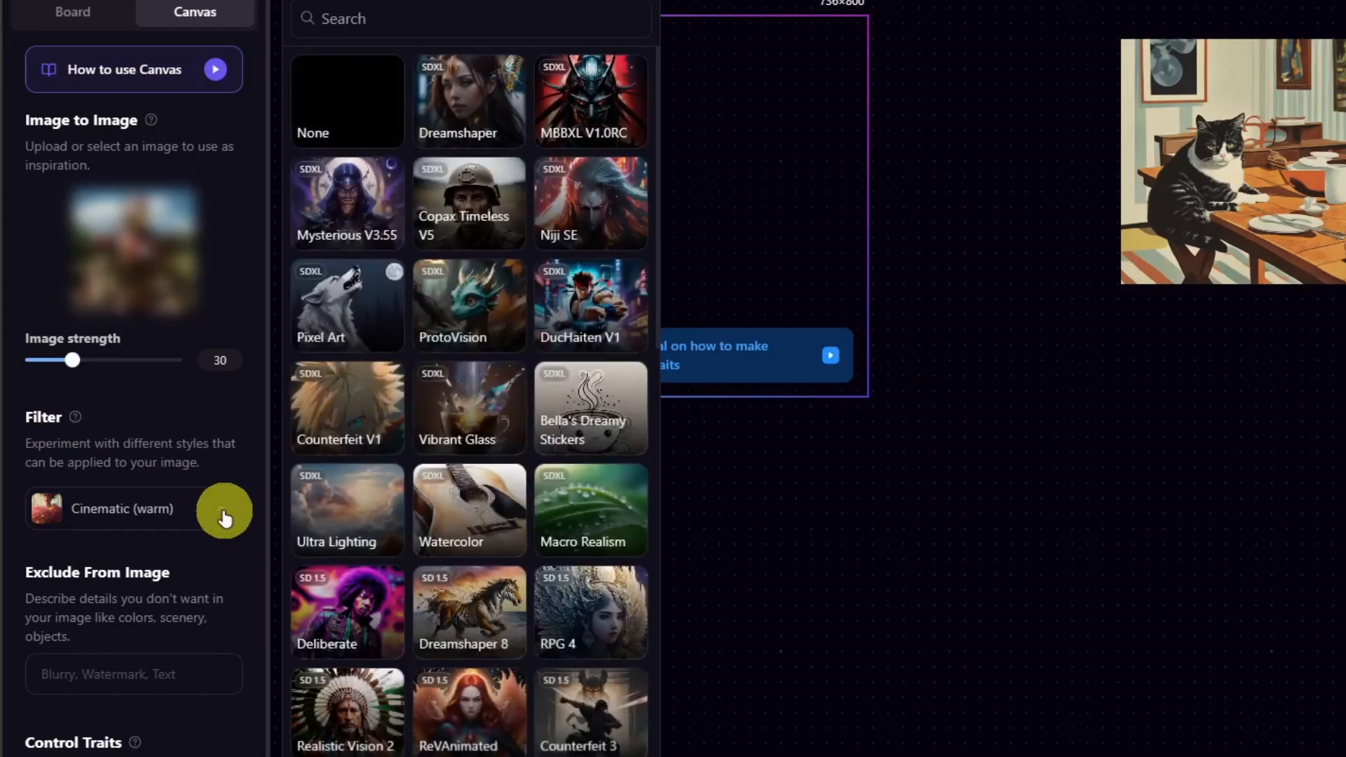
scroll(385, 421, "down", 10)
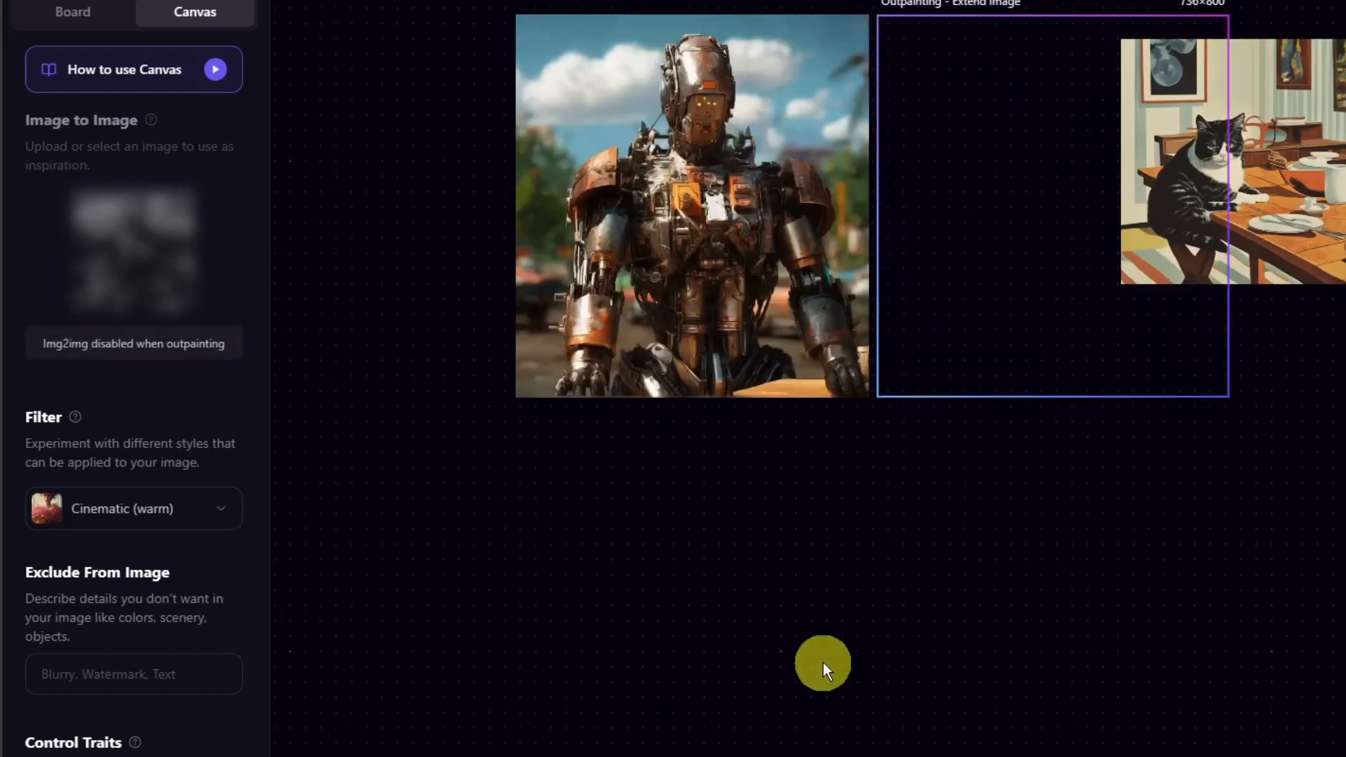
Step: Move the generated robot image away from the cat image and place the generation frame lower, between the two
left_click_drag(644, 208, 471, 194)
left_click_drag(974, 214, 832, 455)
left_click(1192, 459)
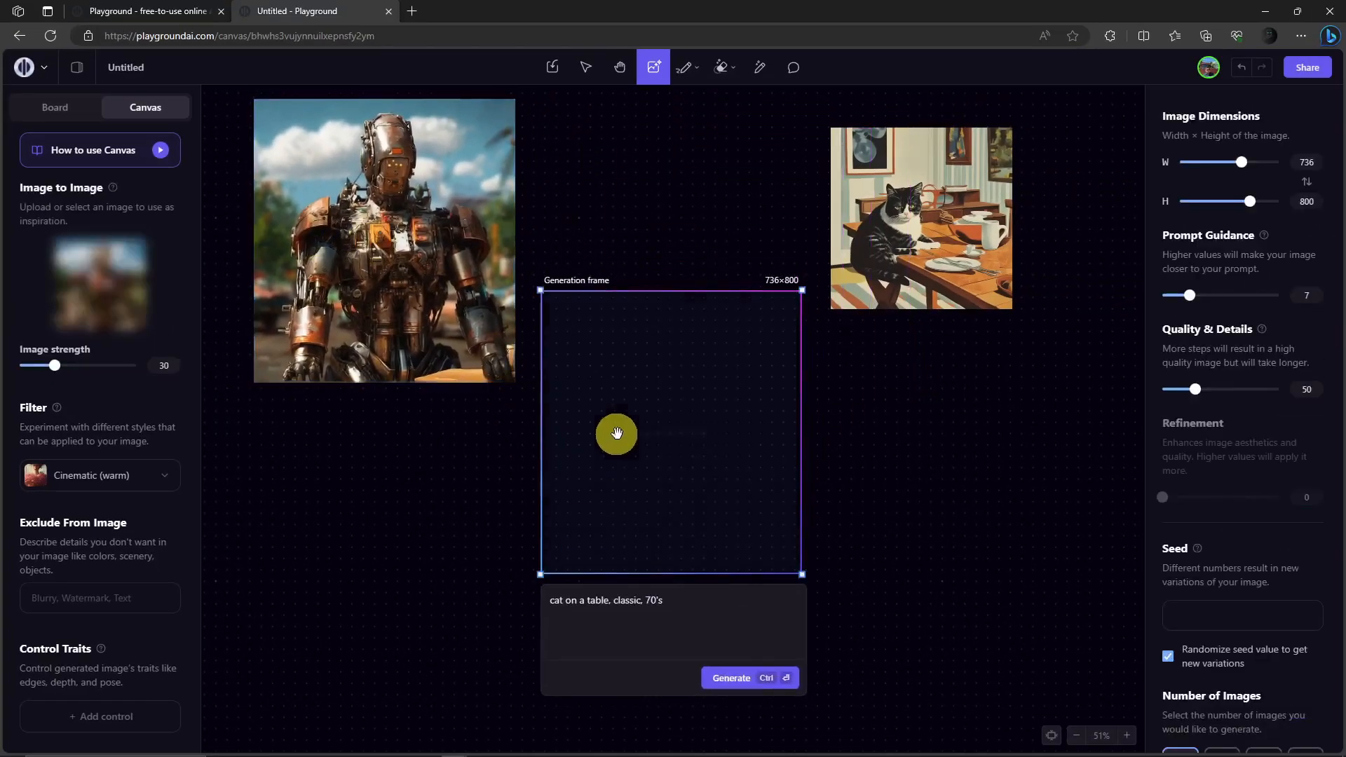
left_click(721, 435)
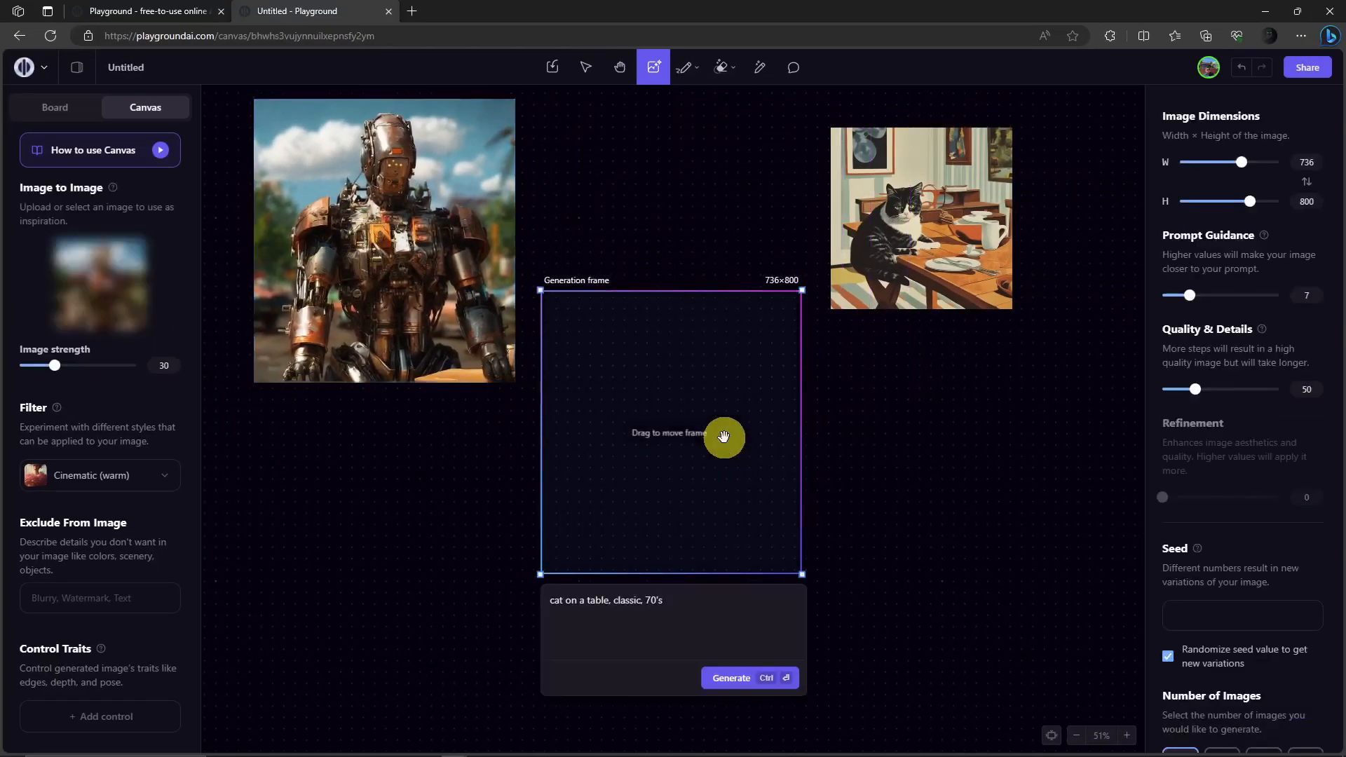
Step: Look through the available filter styles, from the first entries down to Black and white (3D), keeping the current filter
left_click(164, 477)
scroll(357, 468, "down", 4)
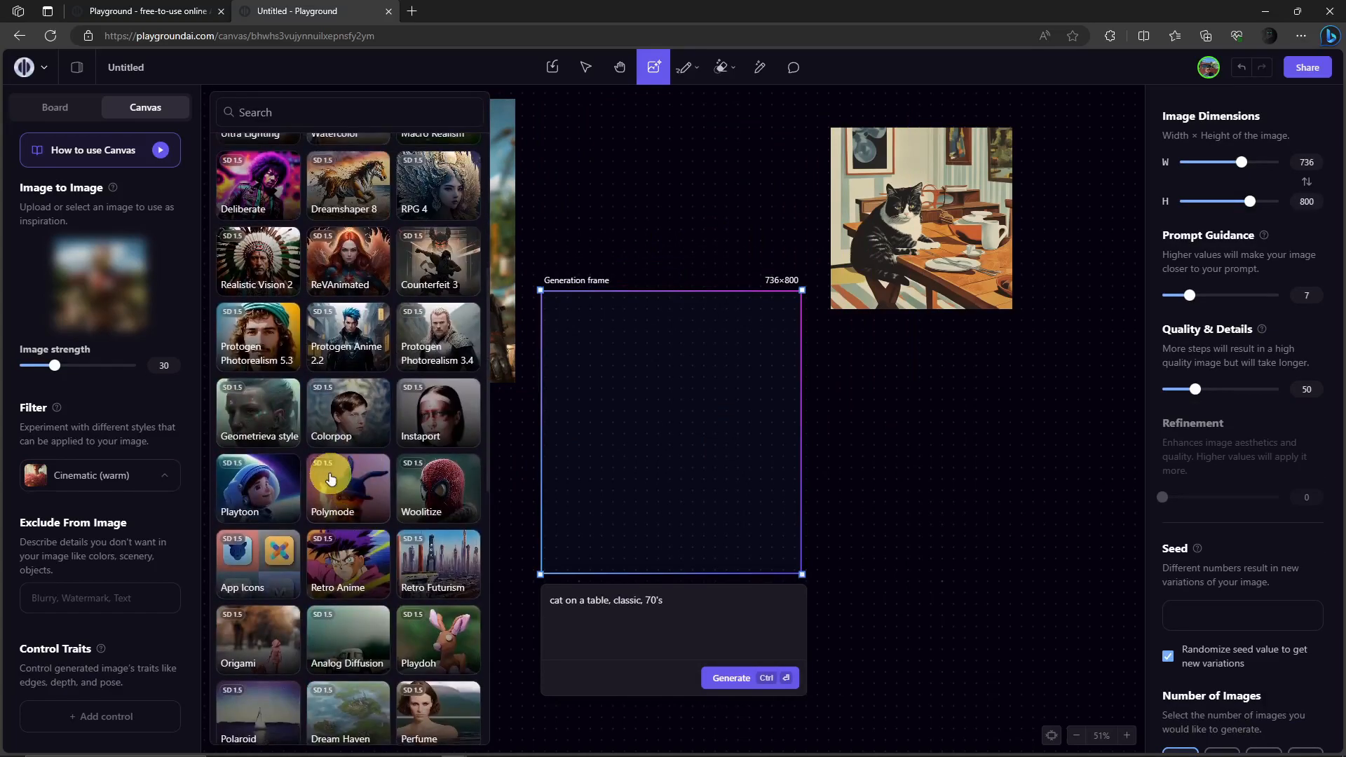
scroll(331, 478, "up", 1)
scroll(350, 384, "up", 3)
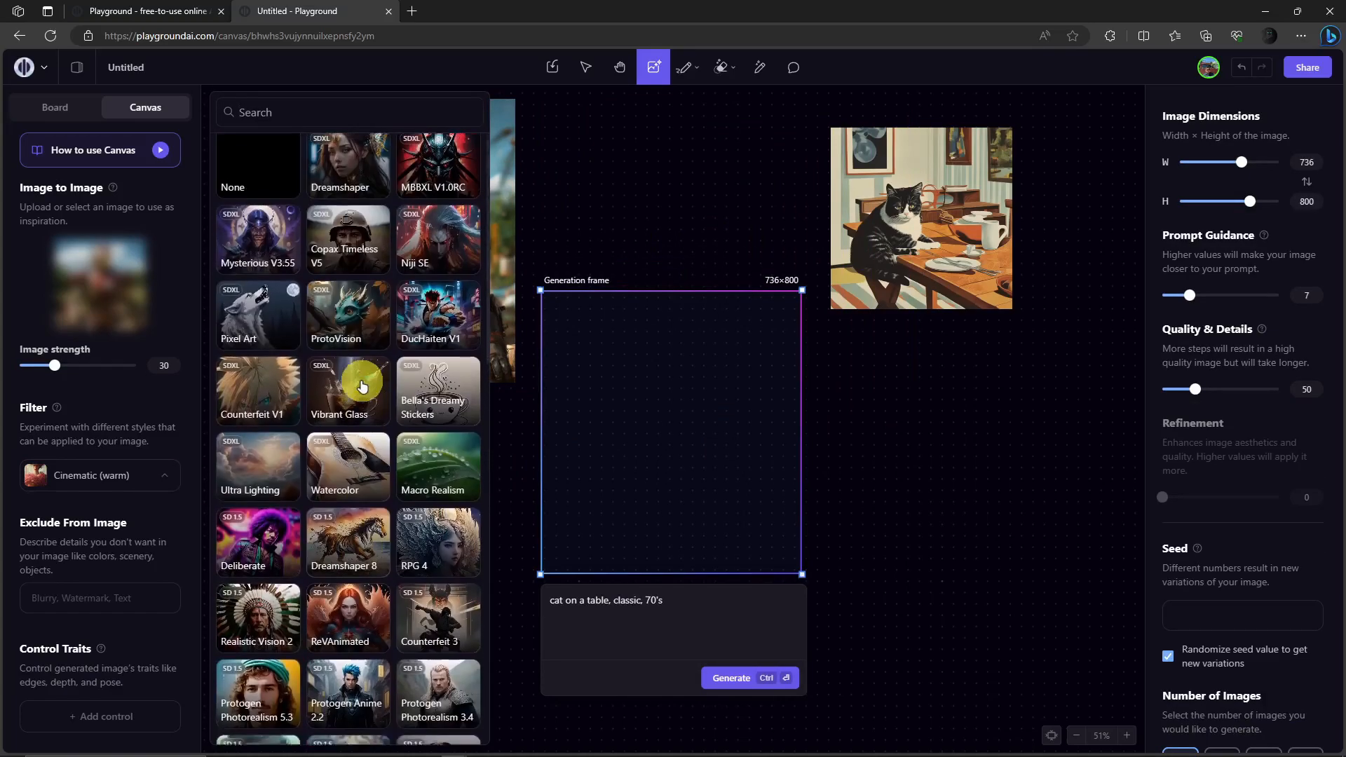
scroll(373, 440, "down", 8)
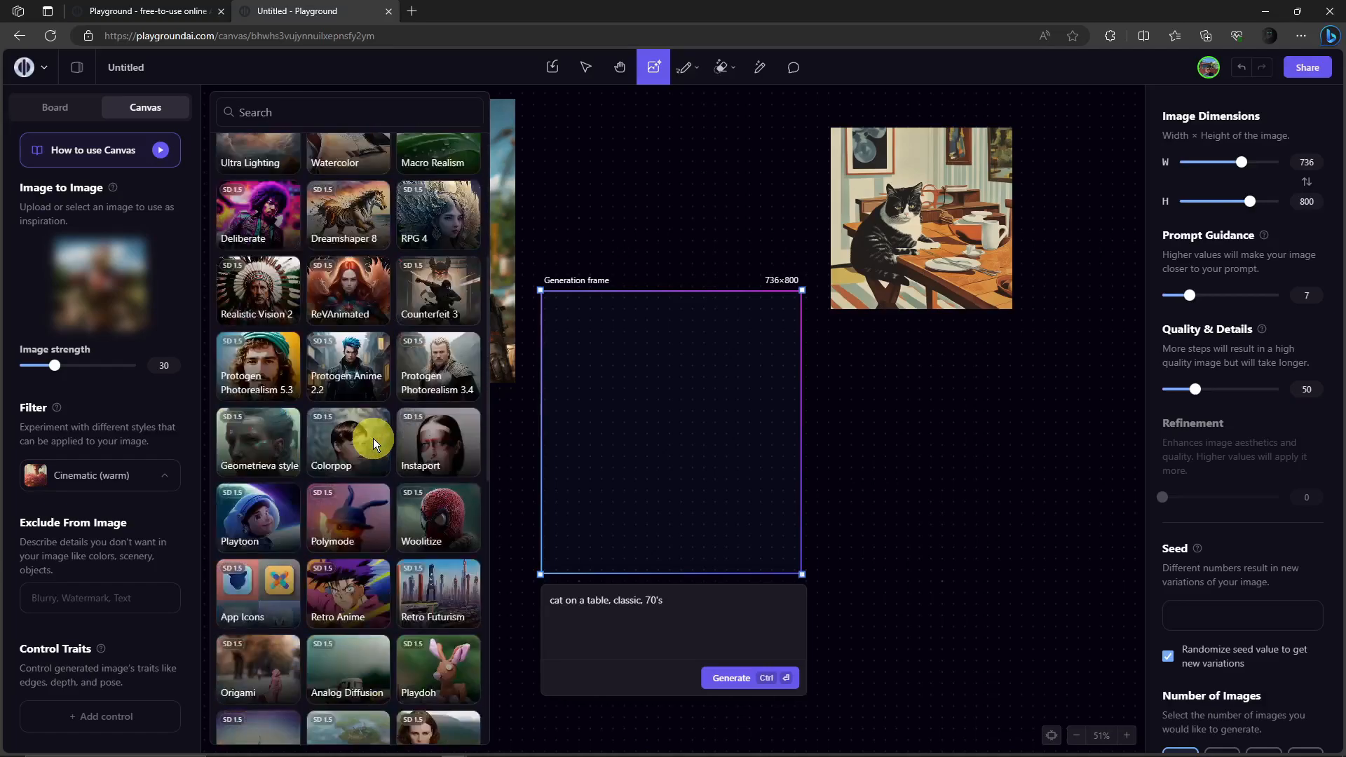
scroll(373, 441, "down", 3)
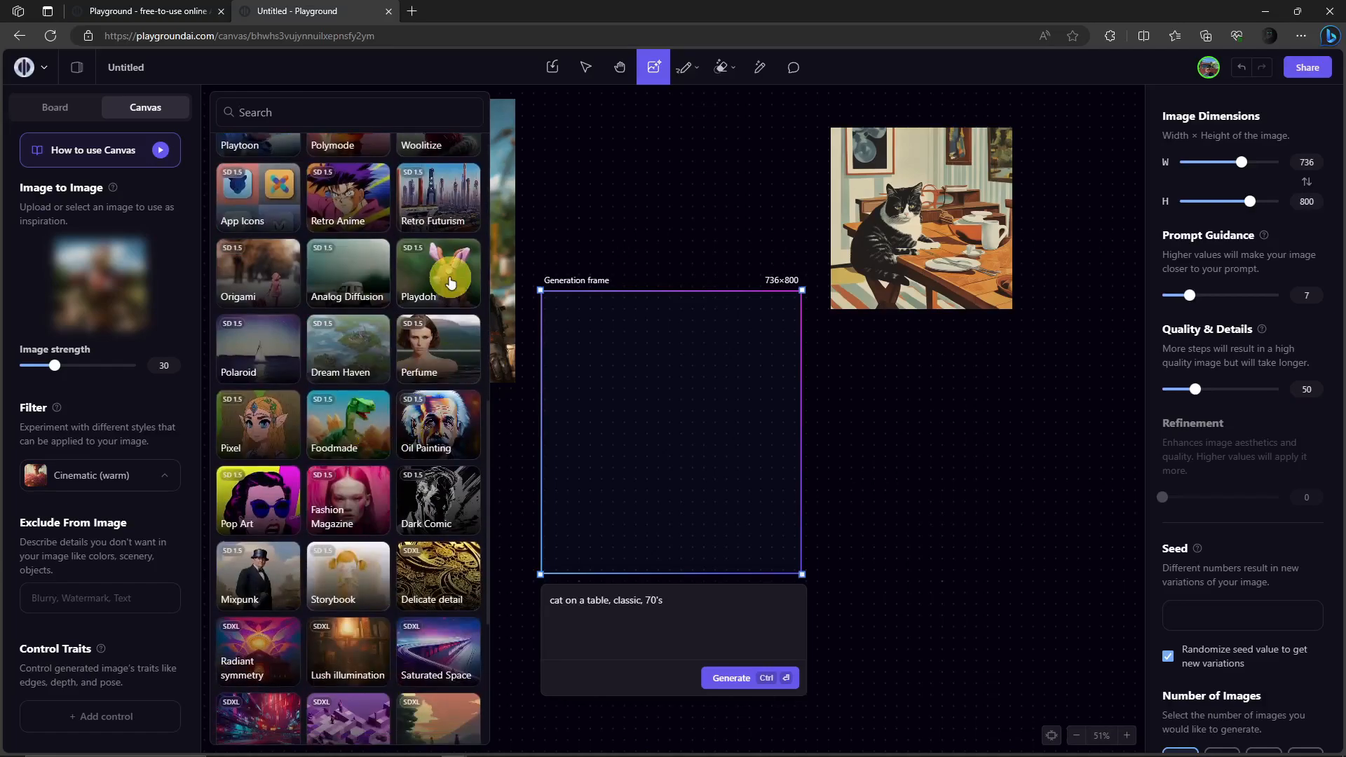
scroll(312, 480, "down", 5)
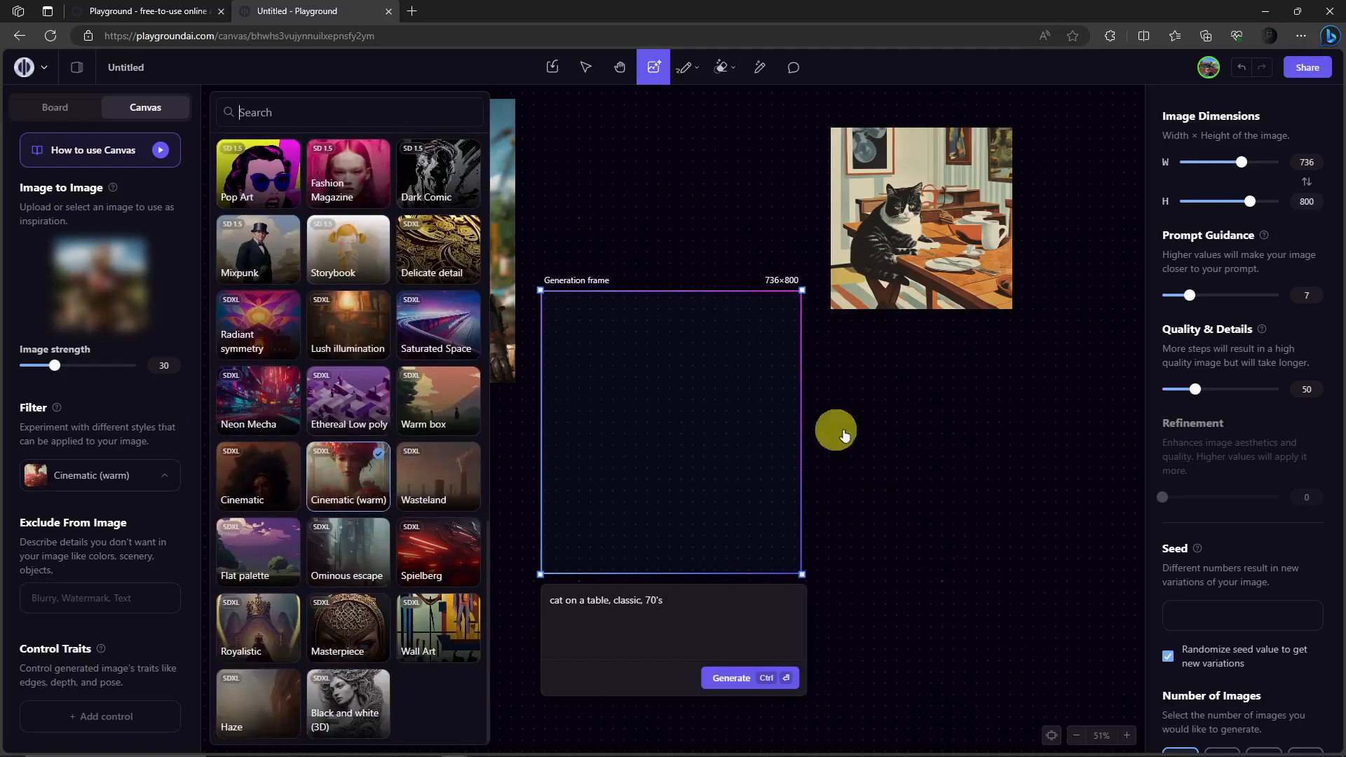
left_click(868, 434)
Step: Nudge the robot image down the canvas, try an Image strength of 100 for the reference, and set it back to 30
left_click_drag(418, 275, 403, 326)
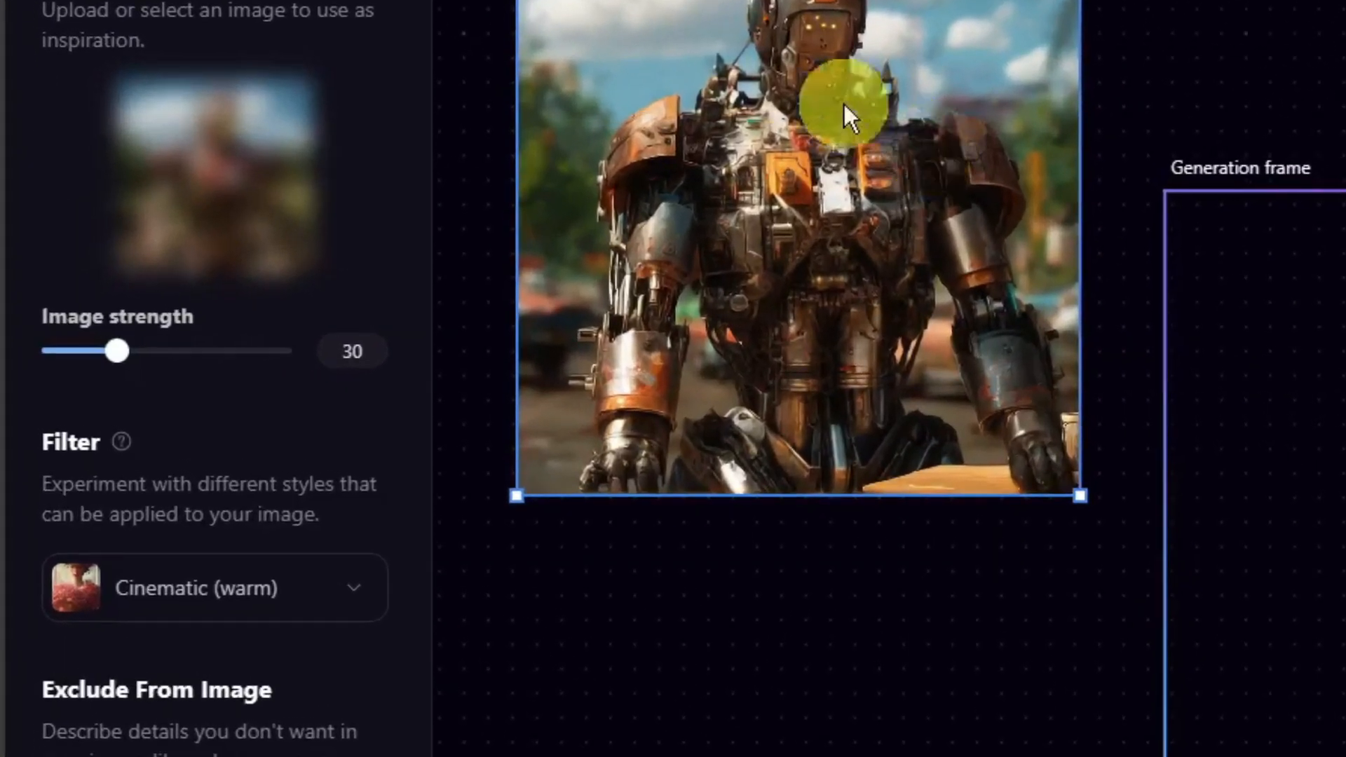
mouse_move(84, 288)
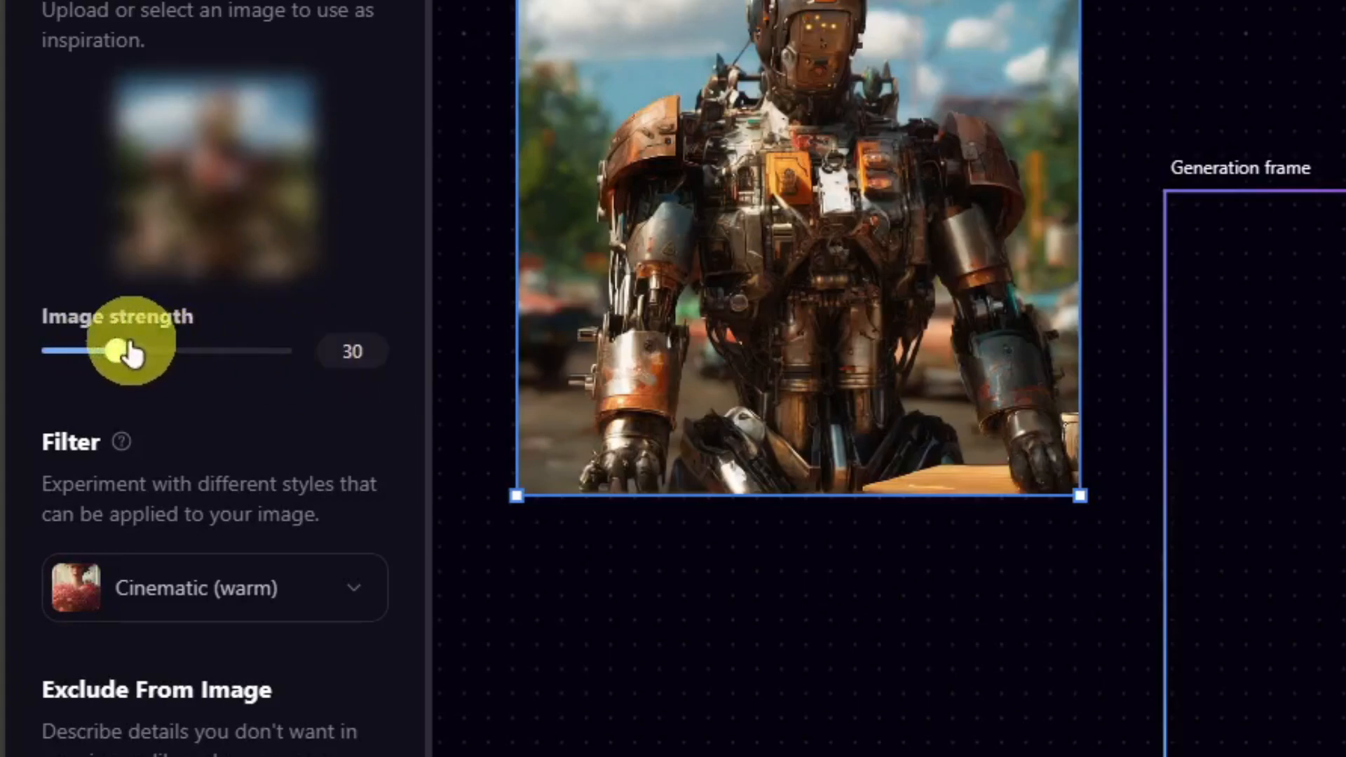
left_click_drag(116, 353, 296, 378)
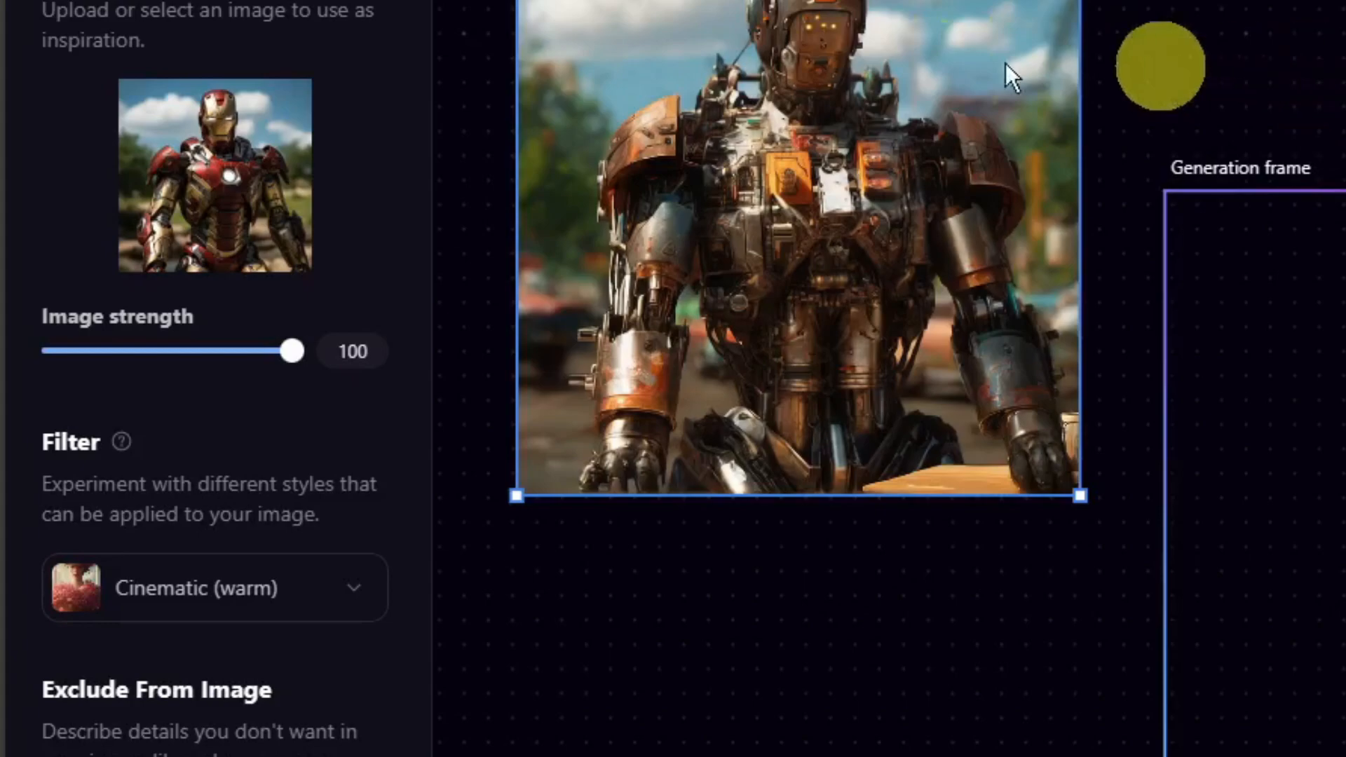
mouse_move(298, 181)
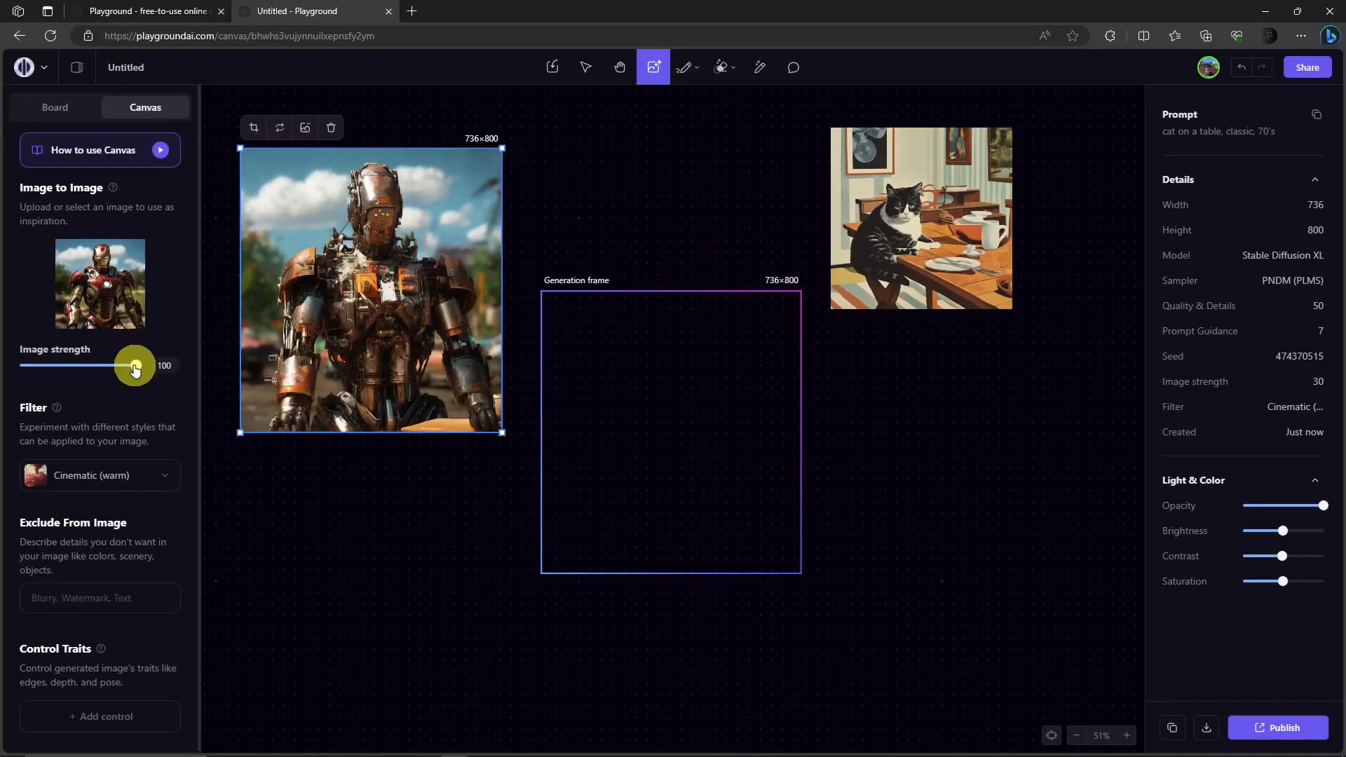
left_click_drag(135, 370, 54, 374)
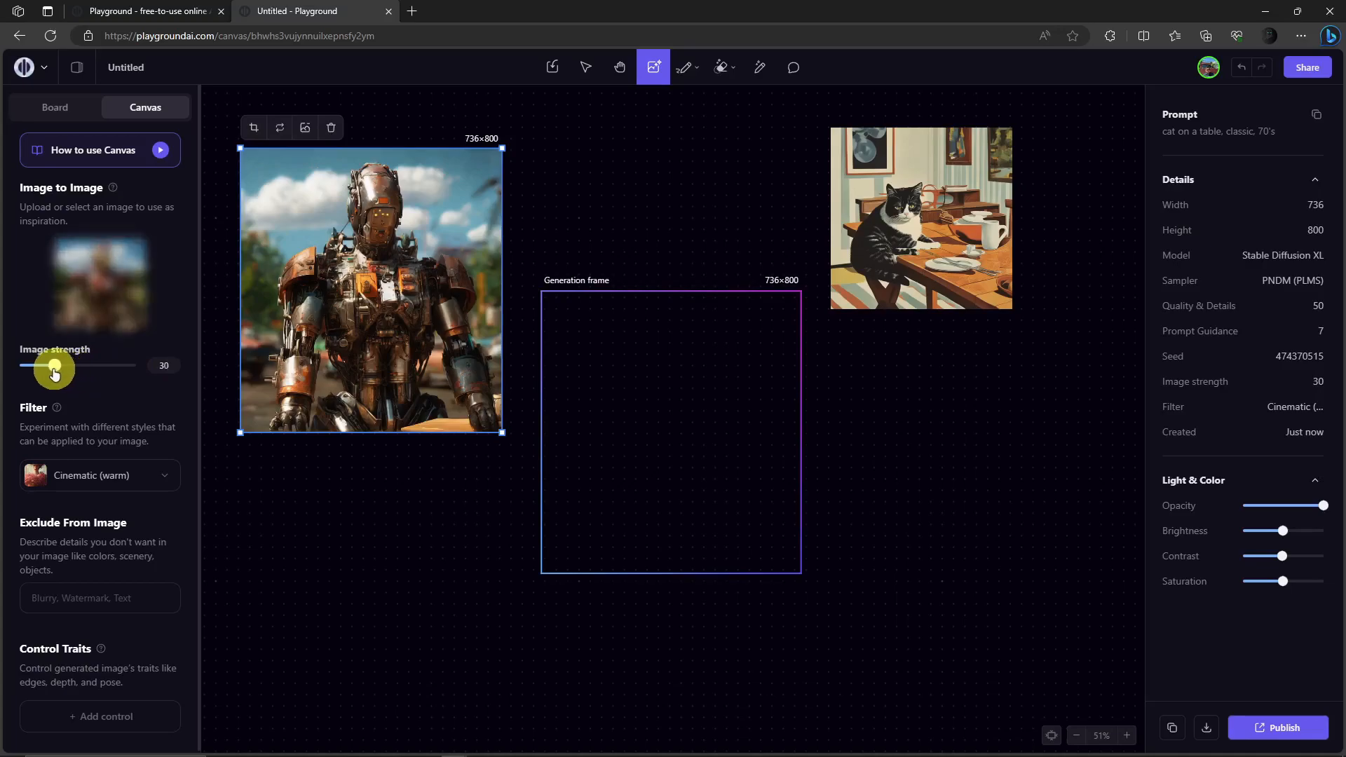
left_click(336, 508)
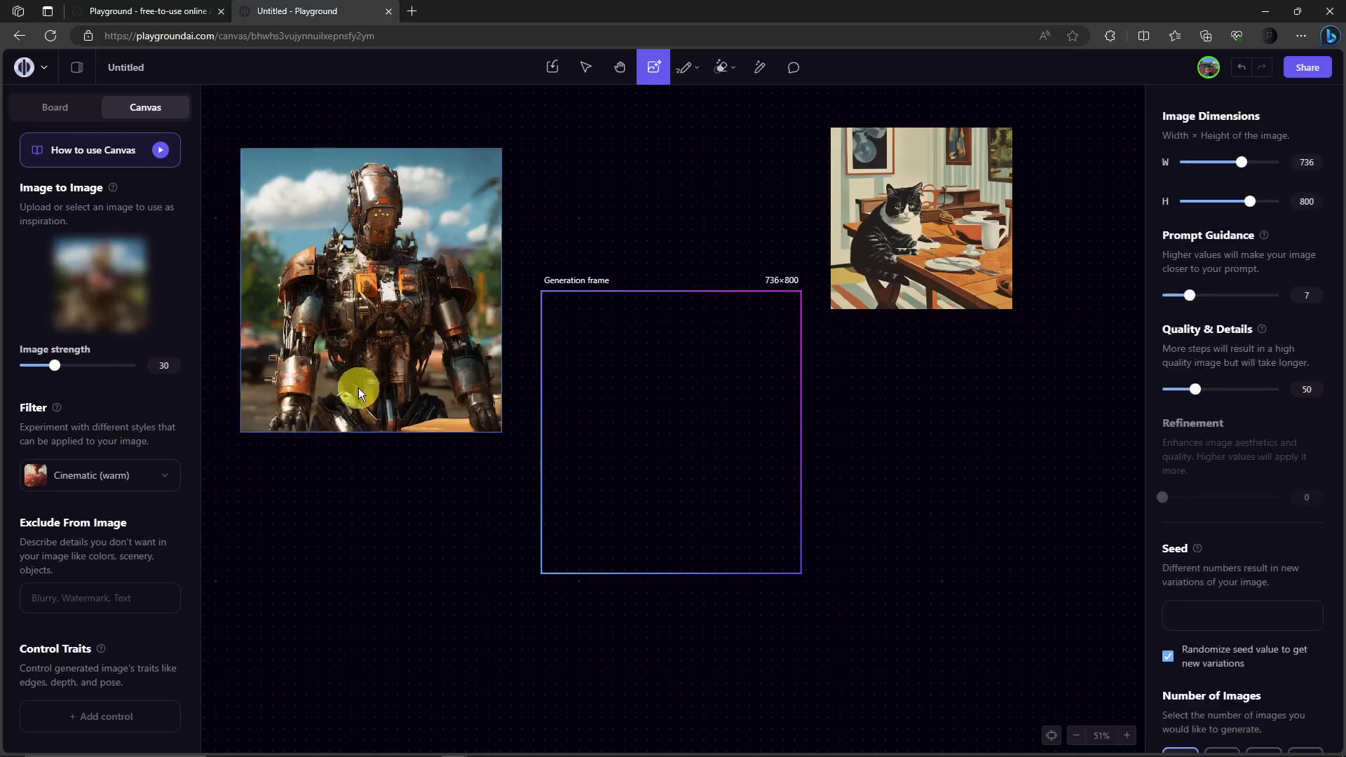
Step: Shrink the robot and cat images to thumbnails side by side near the canvas's upper-left corner, and shift the generation frame closer to them
left_click_drag(358, 388, 346, 359)
left_click_drag(488, 402, 311, 209)
left_click_drag(876, 241, 389, 216)
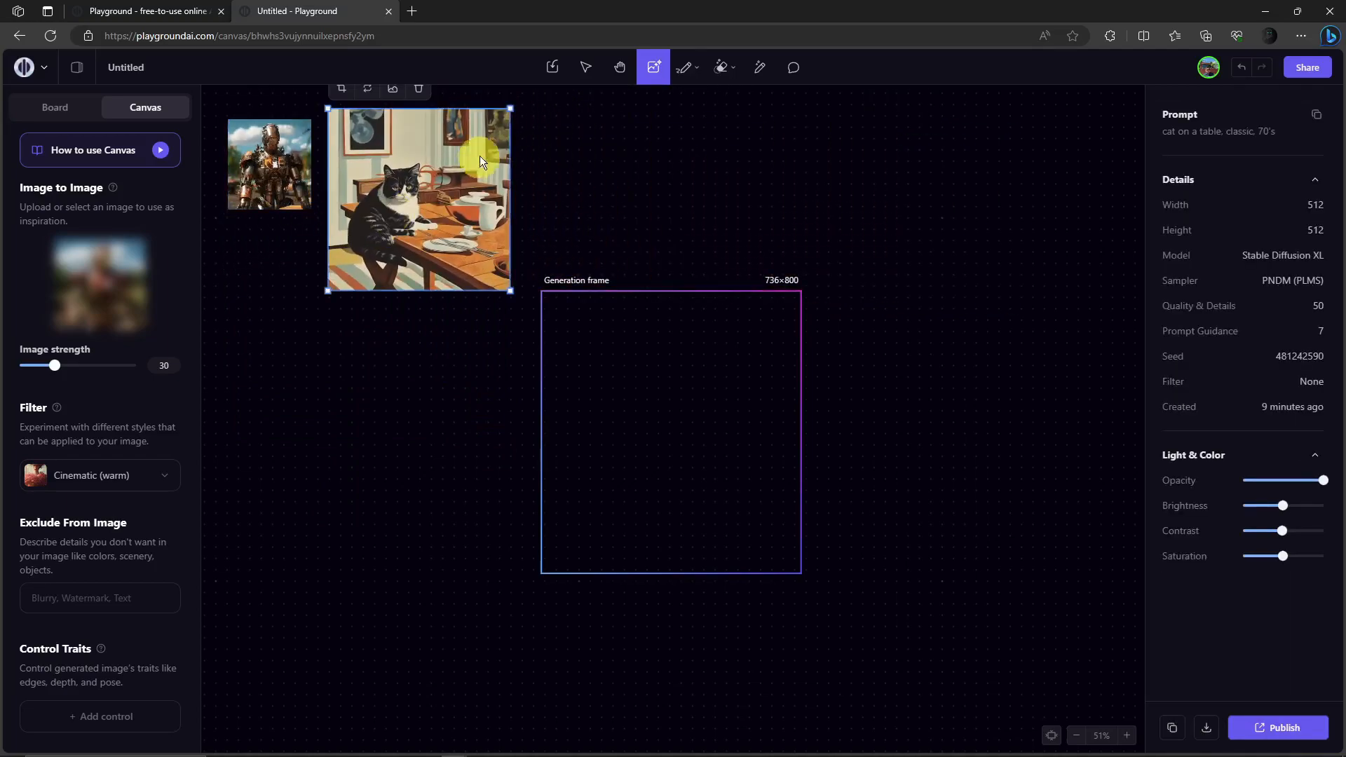
left_click_drag(511, 110, 418, 201)
left_click_drag(383, 258, 379, 172)
left_click_drag(643, 419, 596, 373)
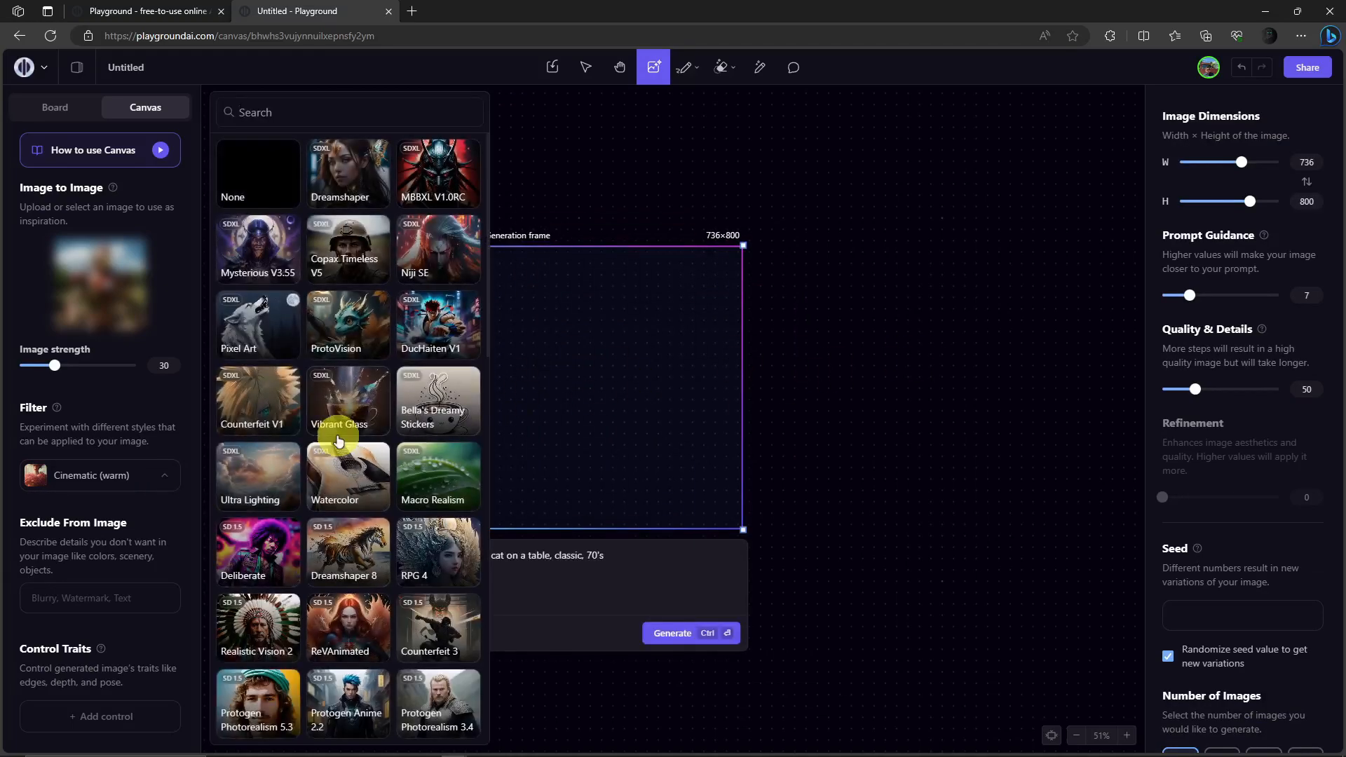
Step: Apply the Pixel Art filter and try to generate an image from the prompt "cat on a table, classic, 70's"
left_click(272, 334)
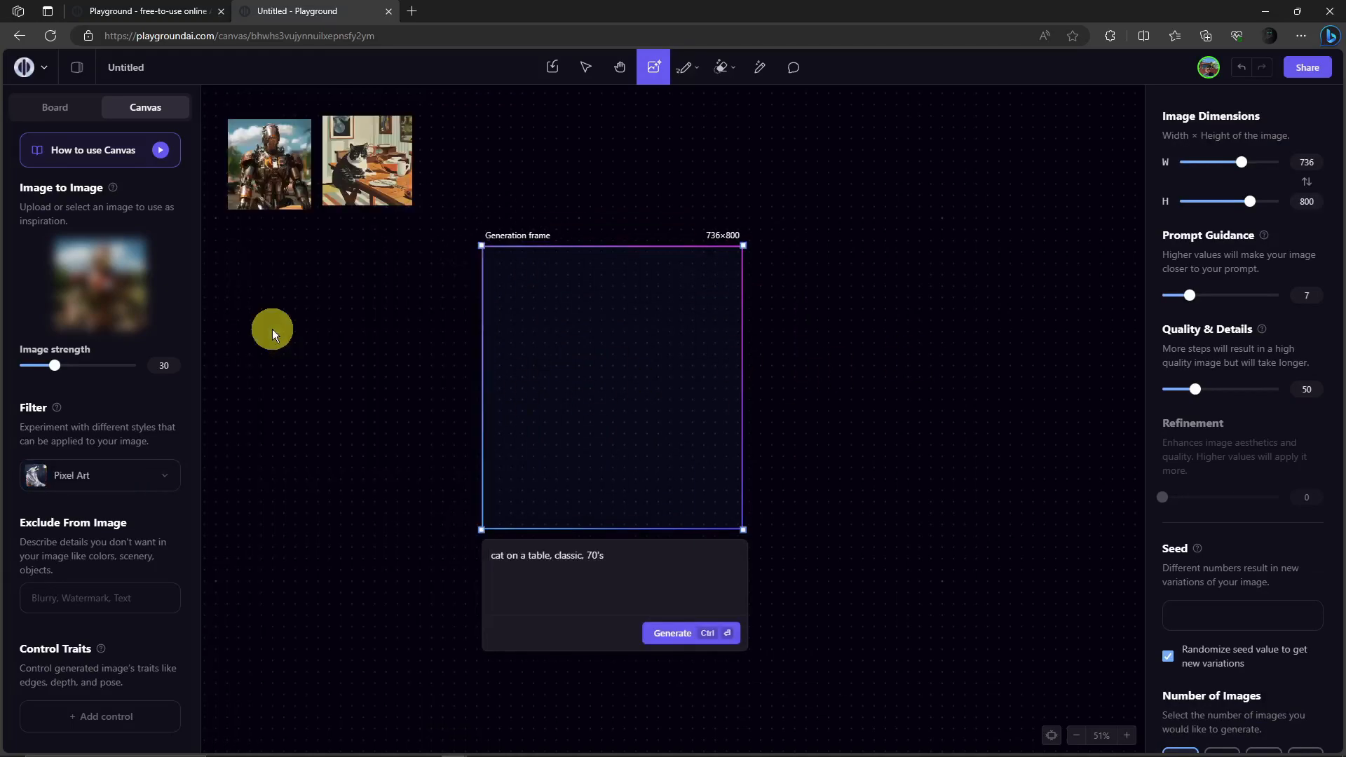
triple_click(618, 559)
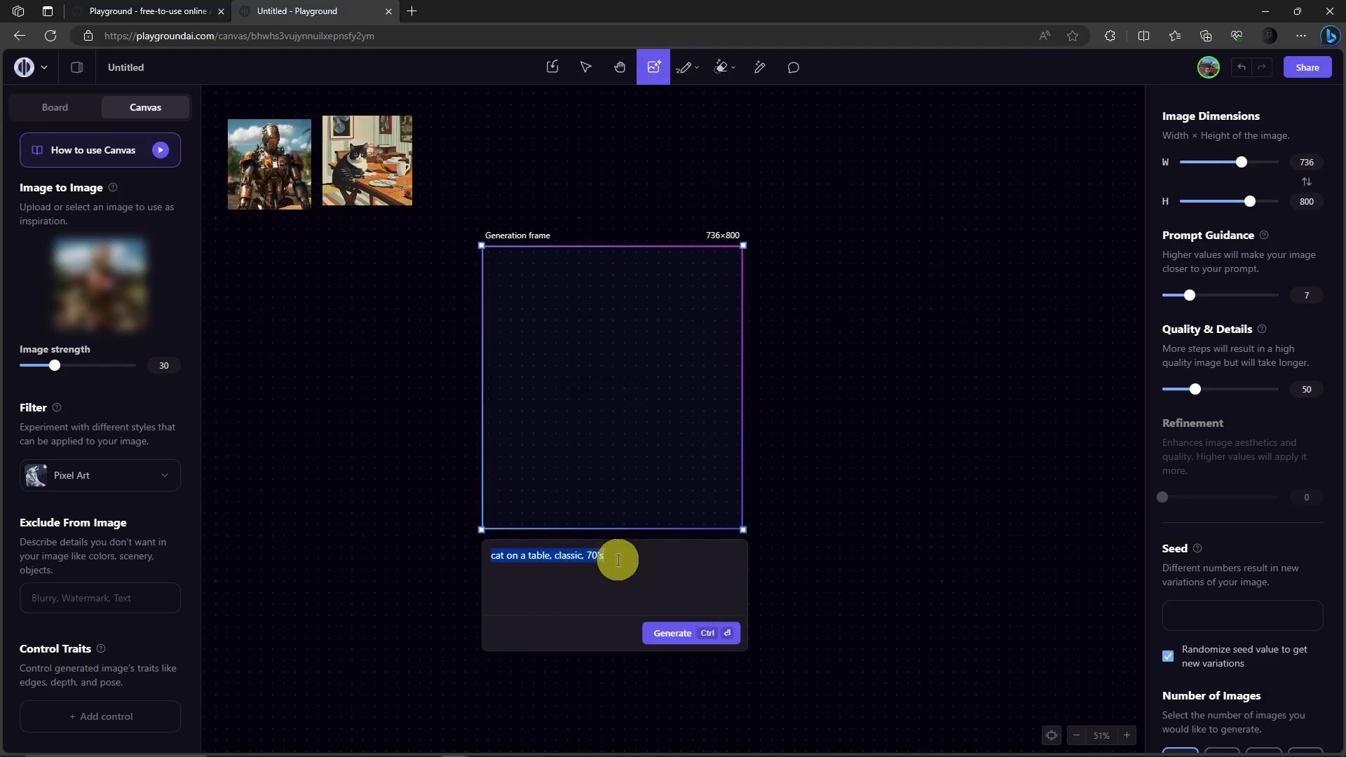
left_click(671, 633)
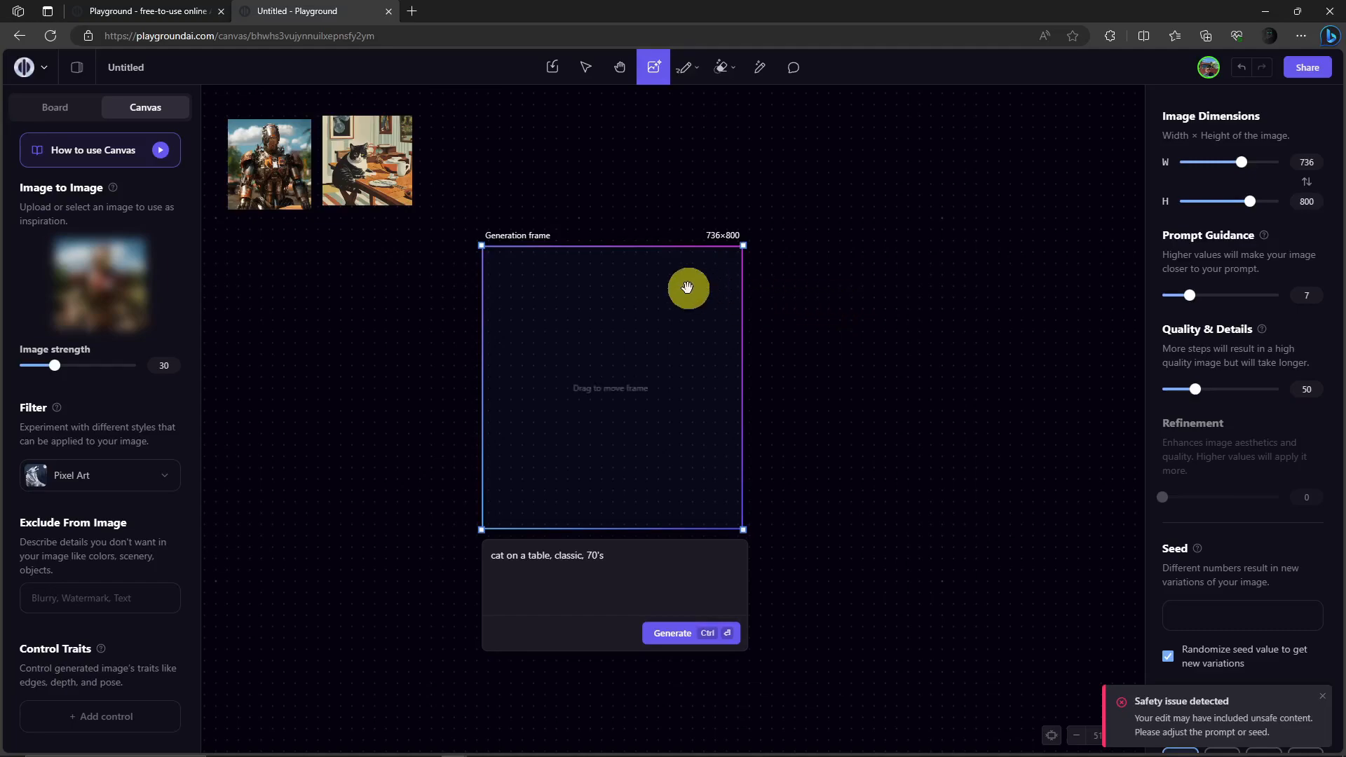
Step: Move the generation frame up beside the thumbnails and generate an image from the new prompt "Cat on a forrest"
left_click_drag(686, 288, 670, 190)
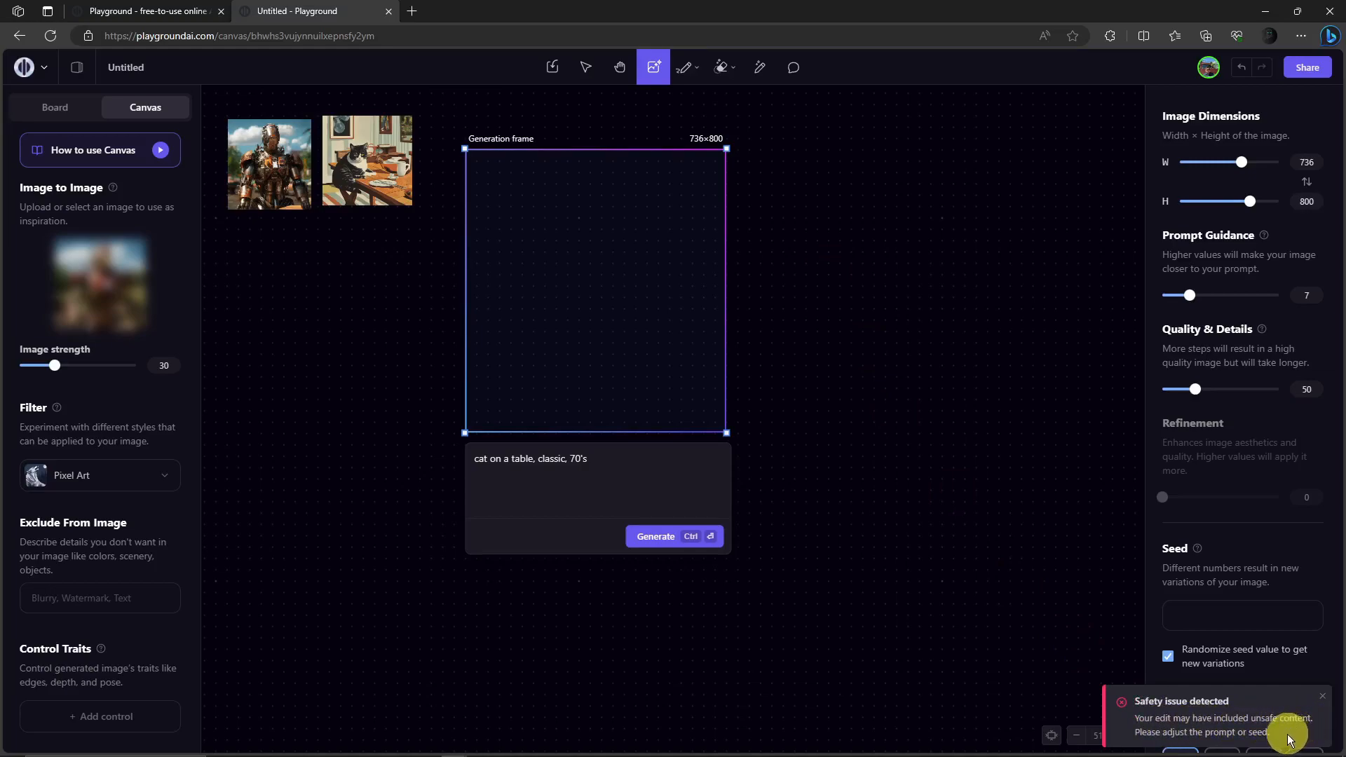
left_click(615, 479)
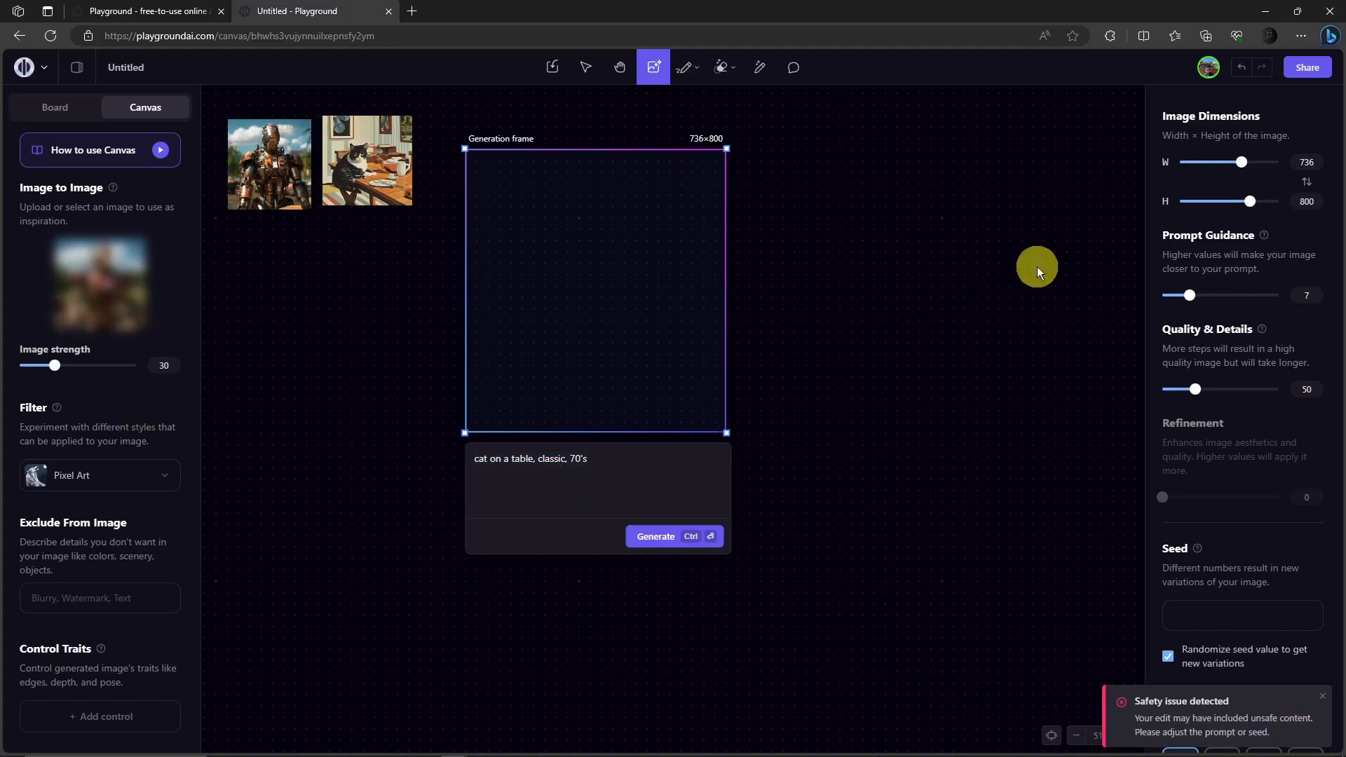
scroll(1191, 694, "down", 1)
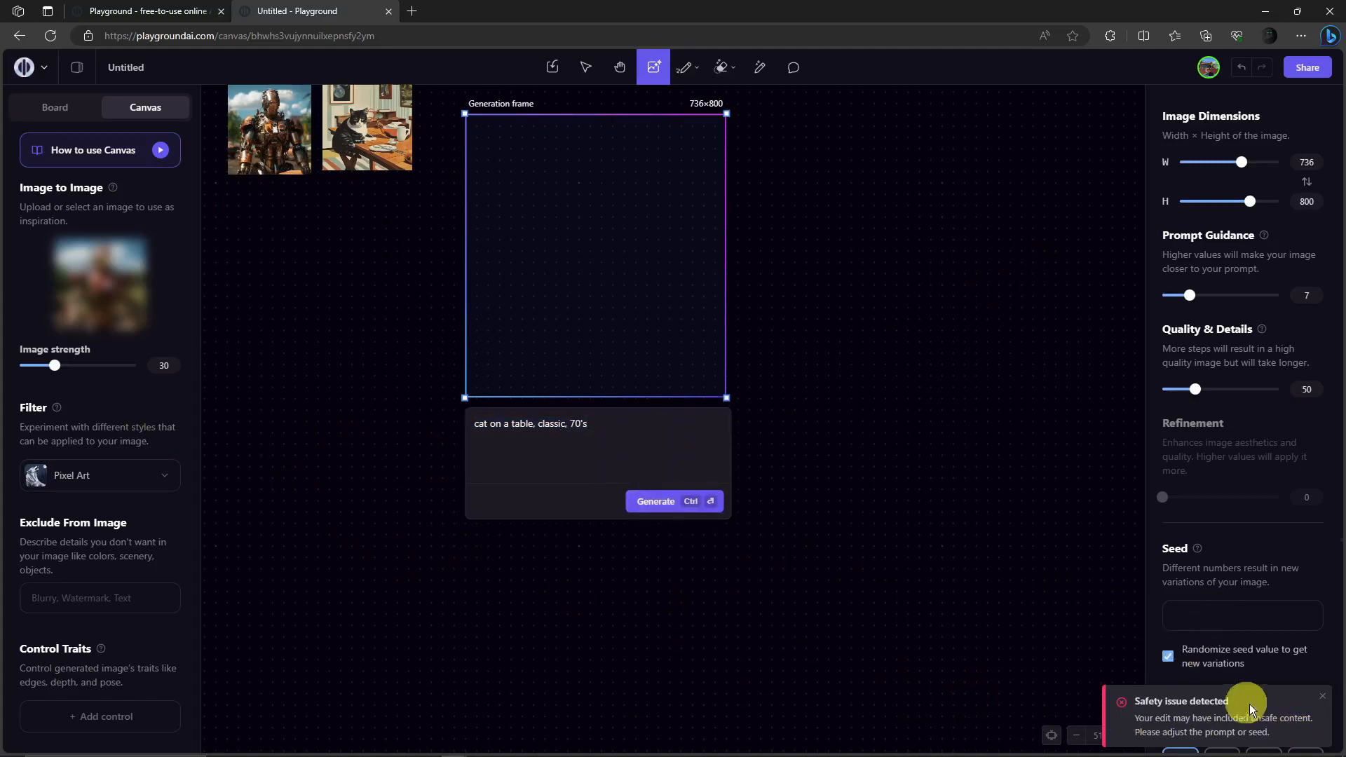
triple_click(641, 451)
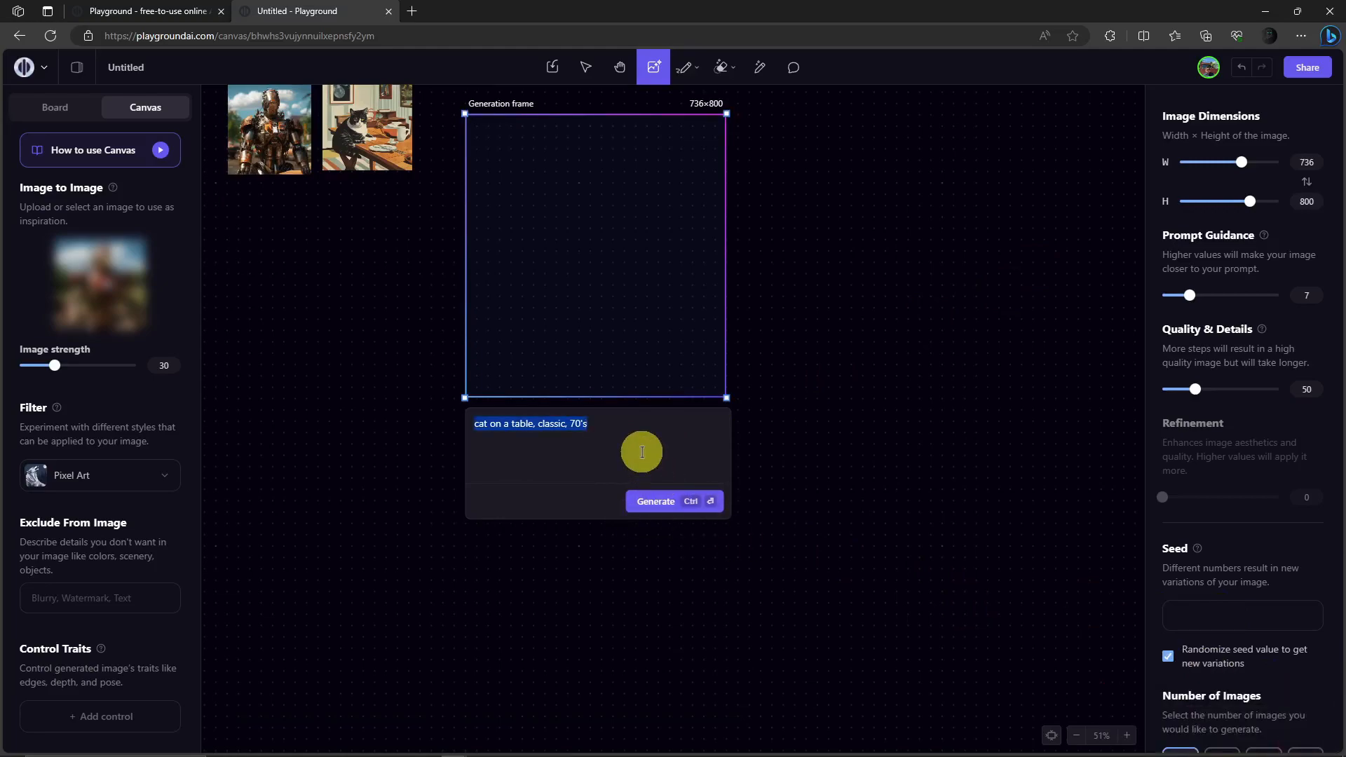
type("c")
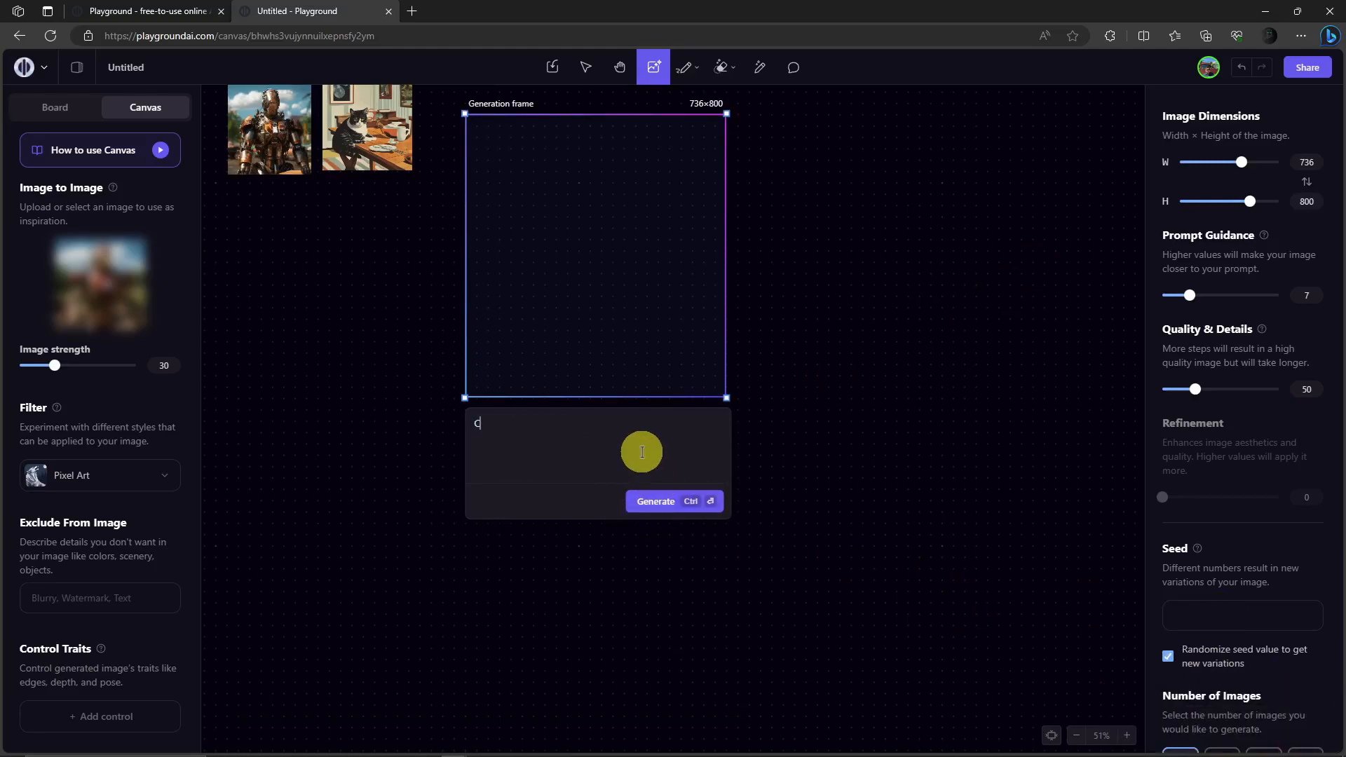
type("at on a forrest")
left_click(683, 505)
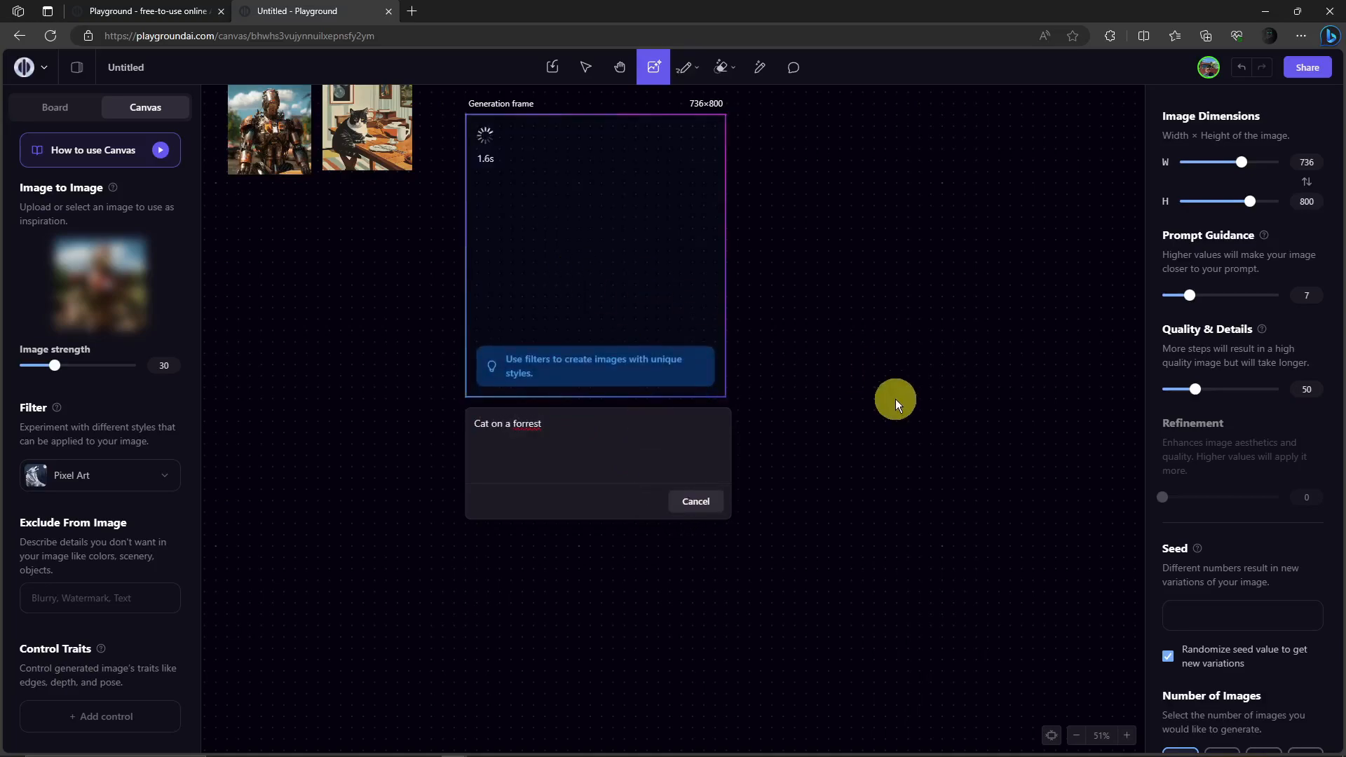
Step: Move the cat image to the other side of the generation frame, enlarge it, and place it near the canvas's upper edge
scroll(896, 398, "up", 2)
scroll(630, 330, "down", 1)
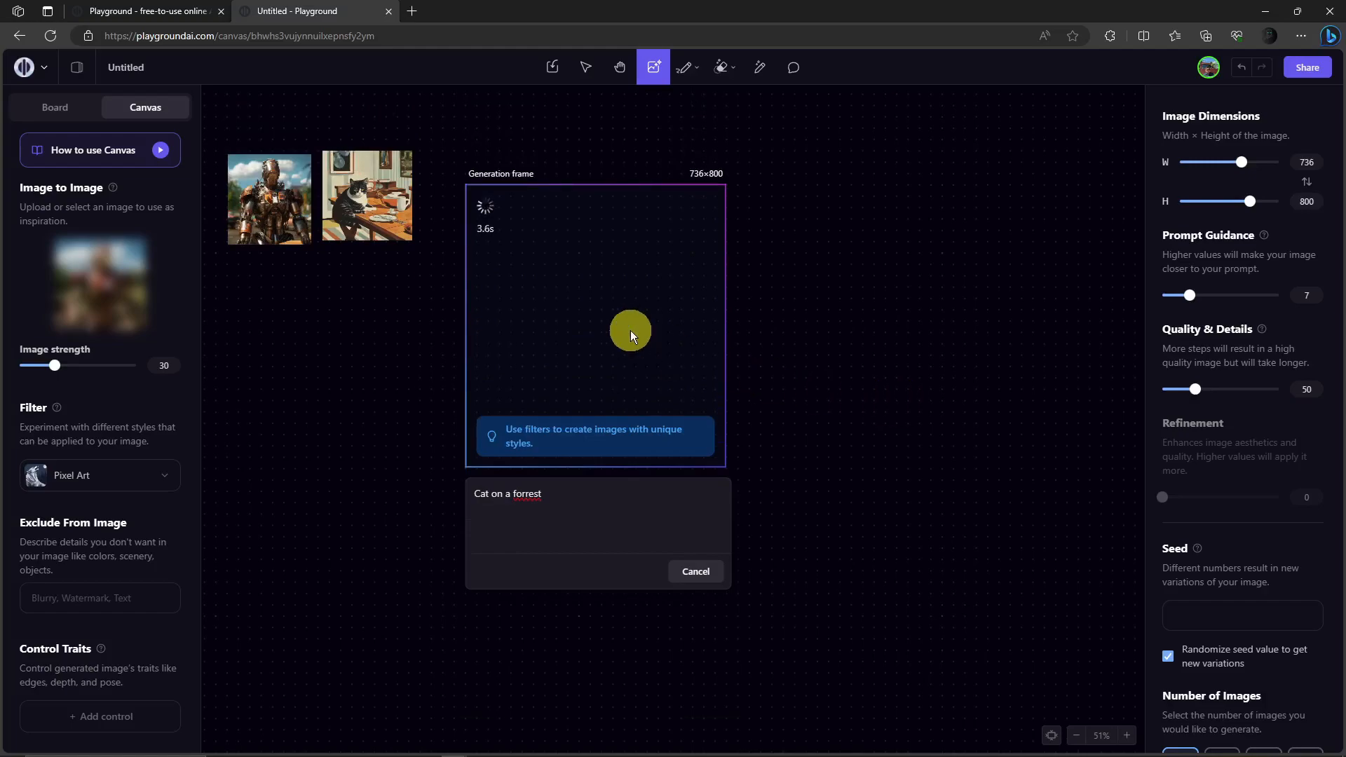
scroll(29, 497, "down", 1)
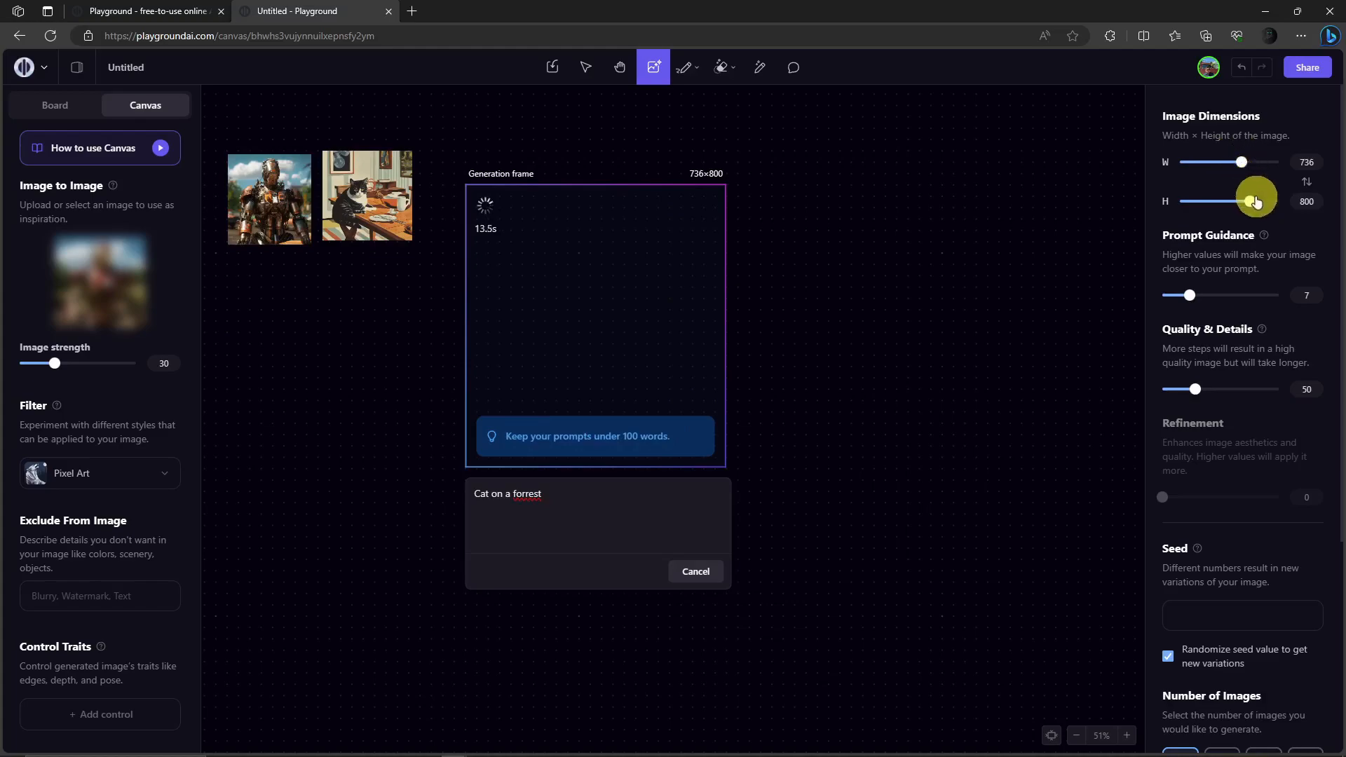
left_click(358, 183)
left_click_drag(378, 208, 809, 234)
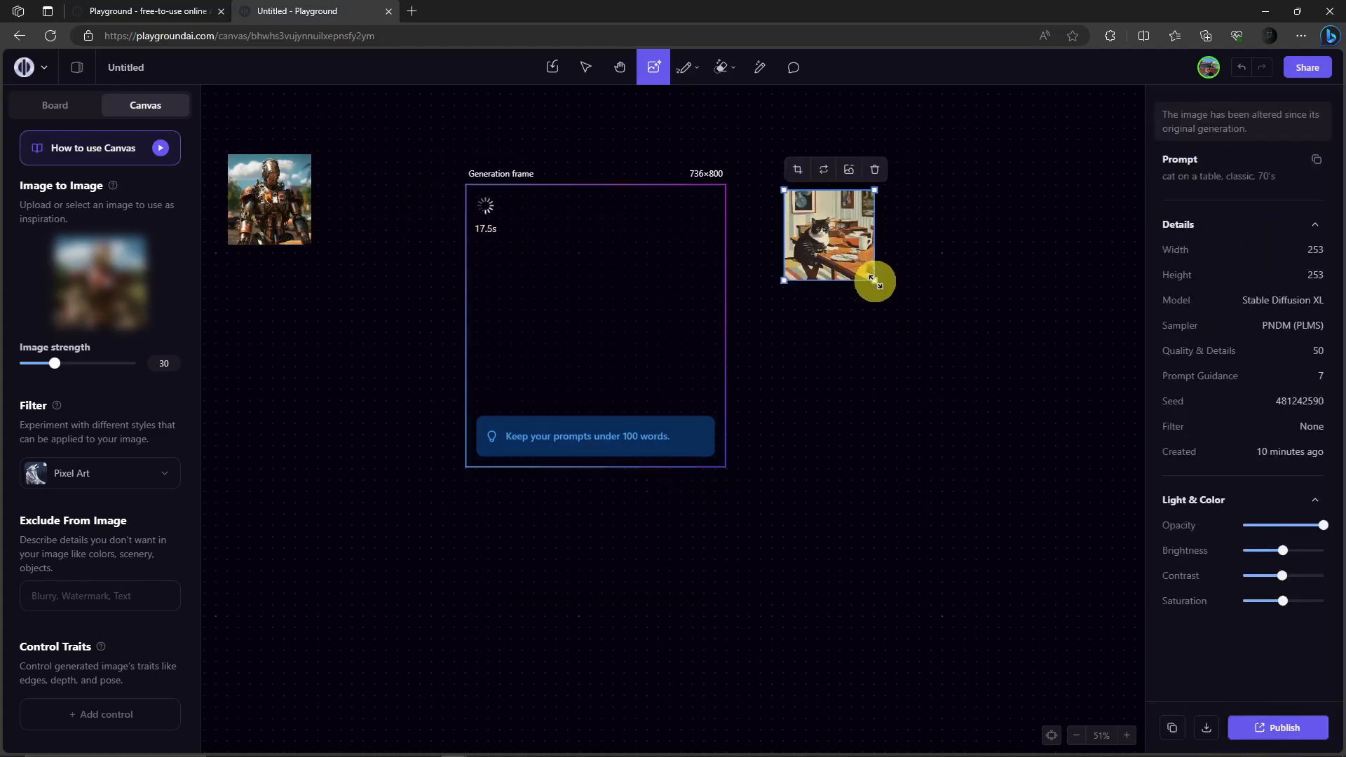
left_click_drag(874, 281, 904, 358)
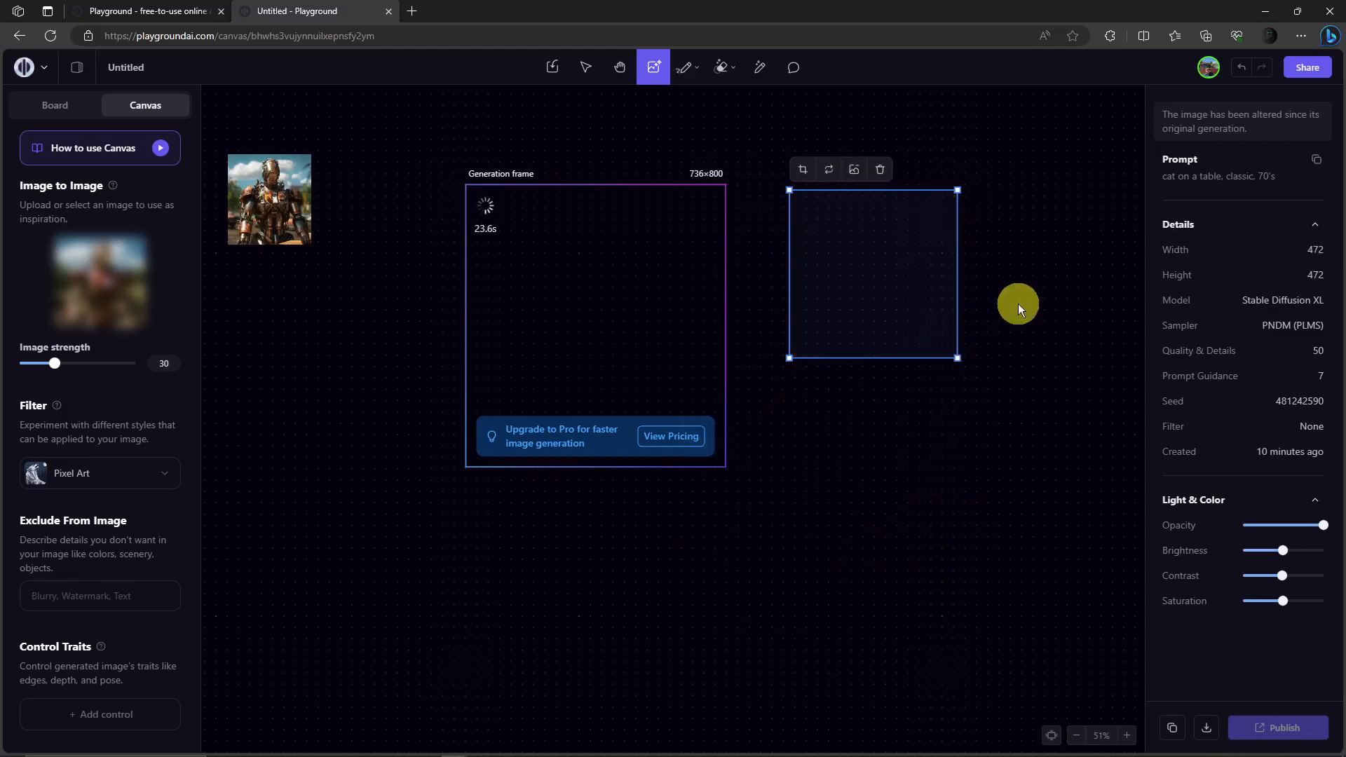
left_click_drag(899, 258, 889, 185)
left_click(1079, 292)
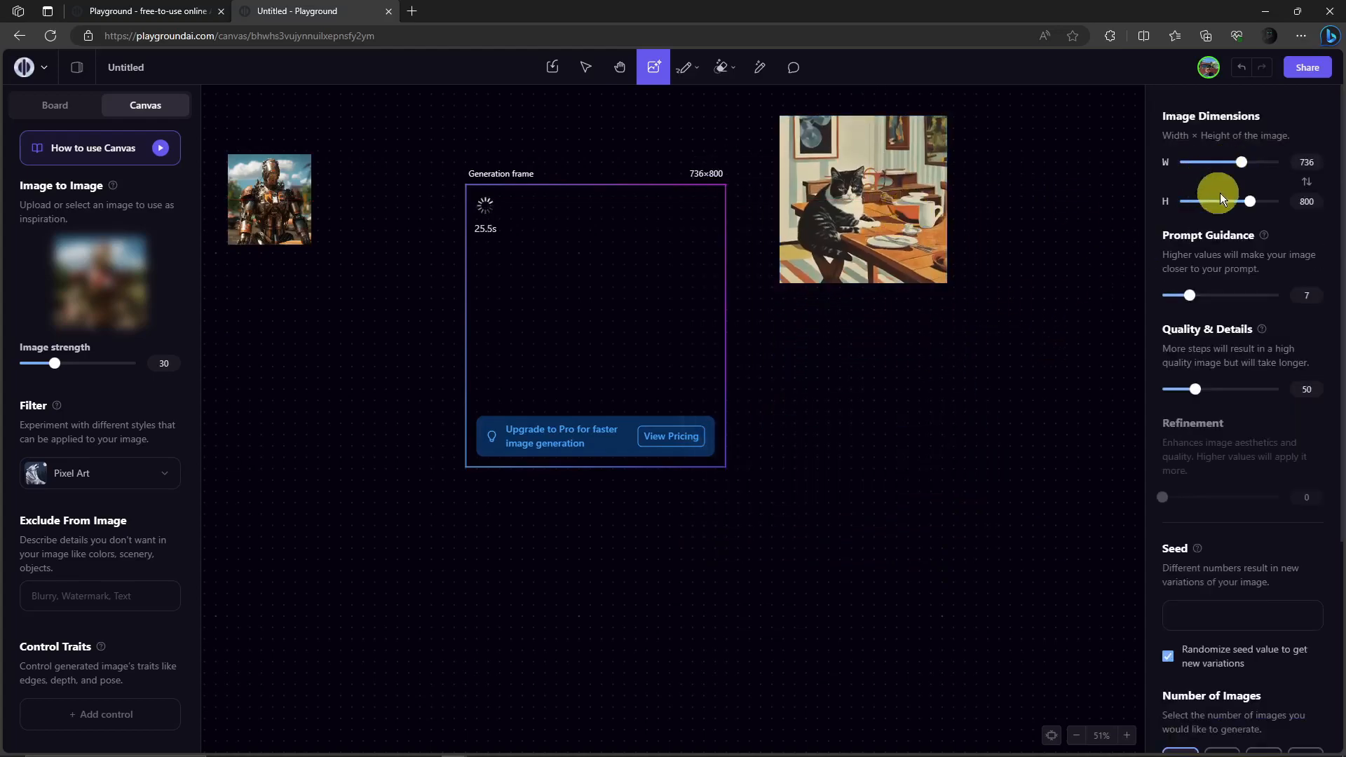
mouse_move(896, 197)
left_mouse_down()
mouse_move(931, 179)
mouse_move(896, 179)
left_mouse_up()
mouse_move(964, 265)
left_mouse_down()
mouse_move(1059, 390)
mouse_move(1057, 353)
mouse_move(979, 225)
mouse_move(981, 283)
left_mouse_up()
left_click(1037, 413)
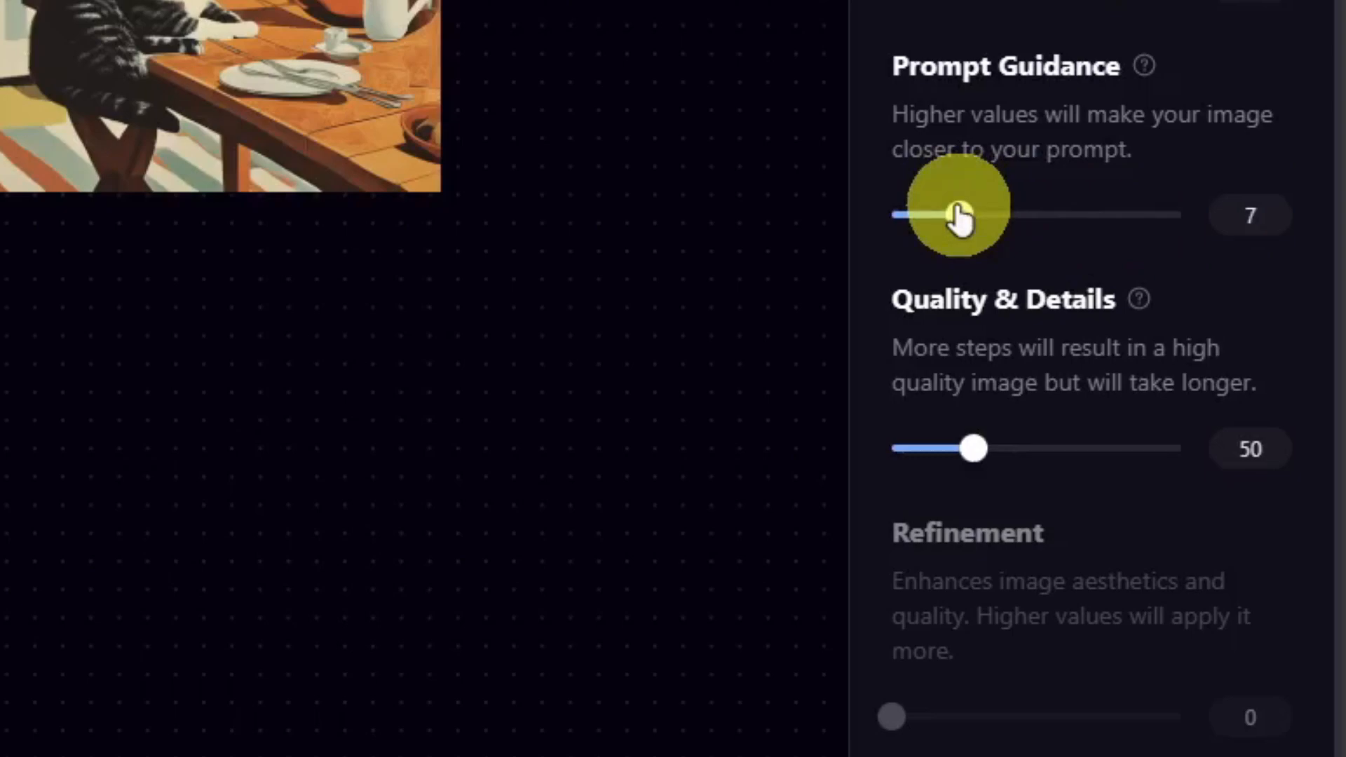
Step: Try Quality & Details at 47, return it to 50, and examine the remaining generation settings down to Number of Images and Sampler
scroll(1069, 385, "down", 5)
scroll(1069, 385, "up", 5)
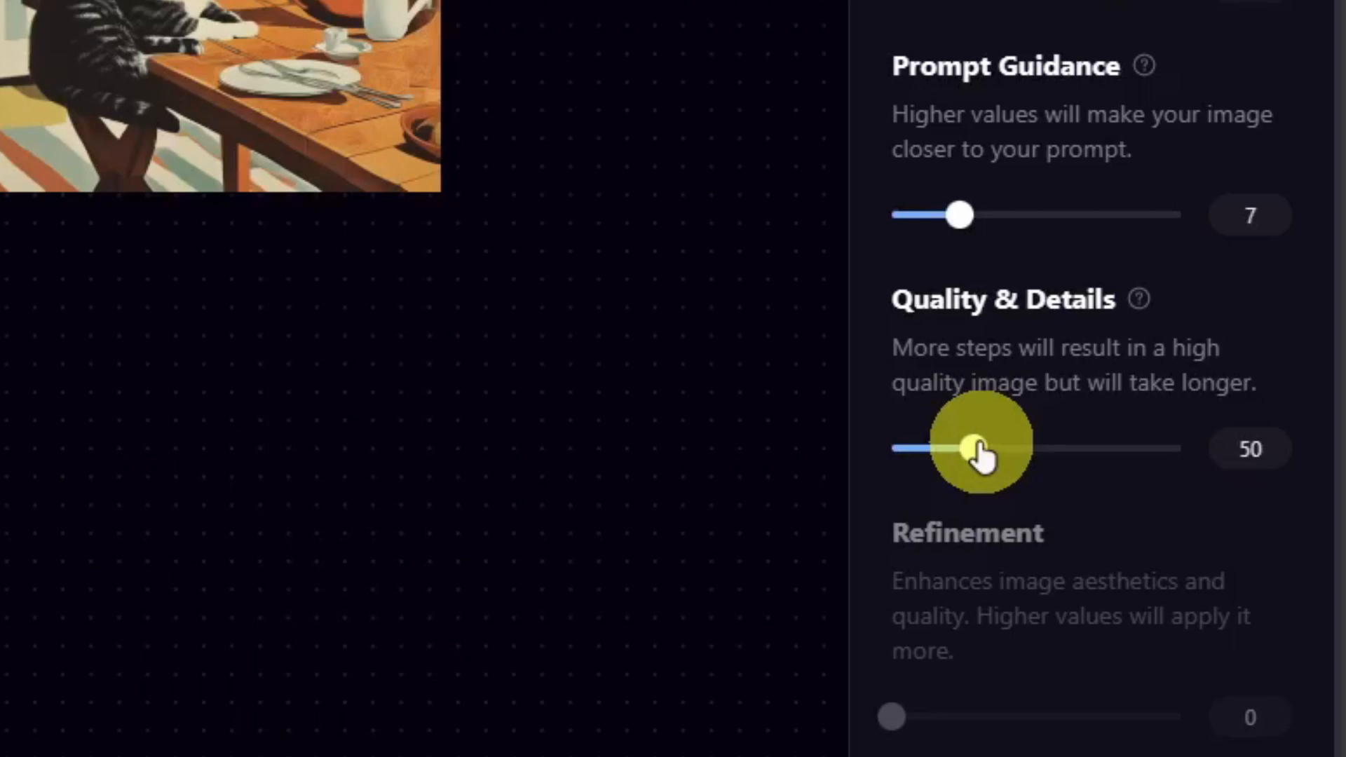
mouse_move(979, 452)
left_mouse_down()
mouse_move(1193, 464)
mouse_move(970, 466)
left_mouse_up()
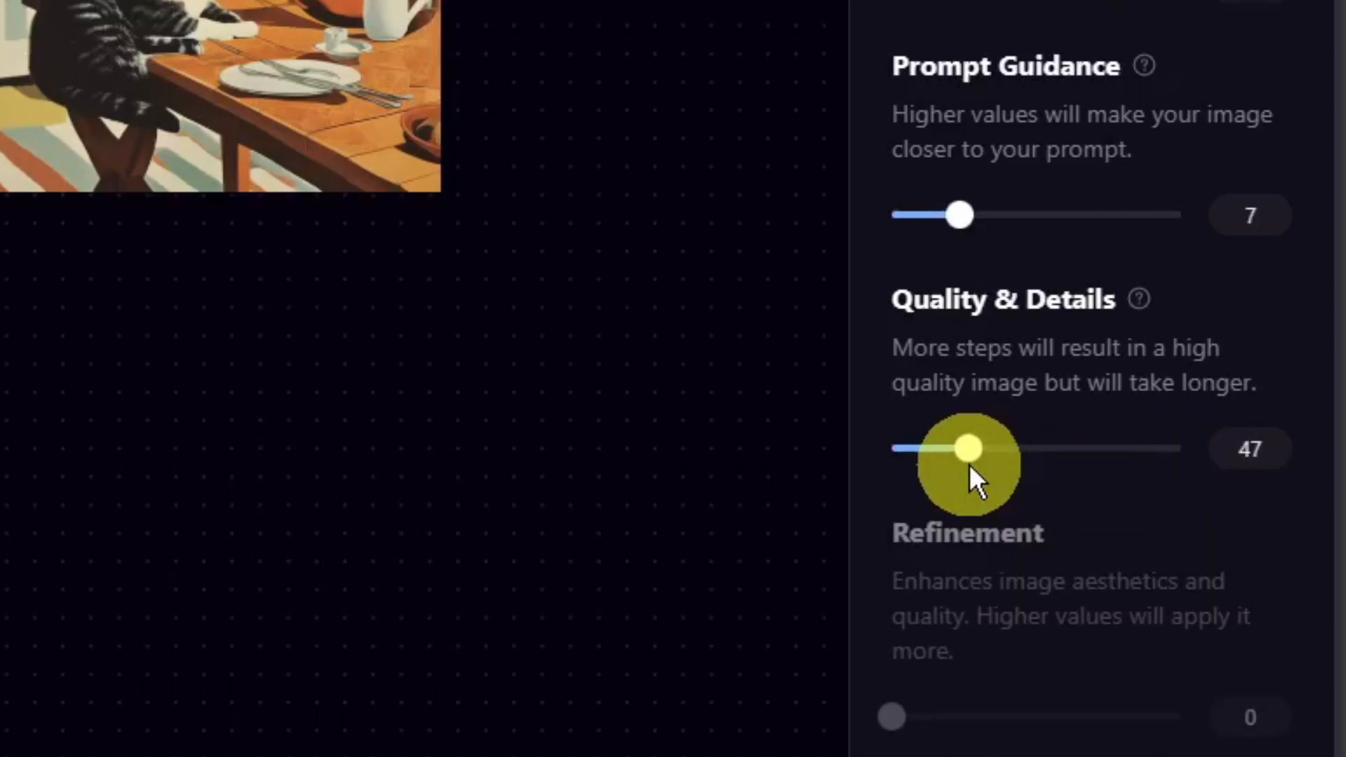
left_click_drag(968, 464, 974, 468)
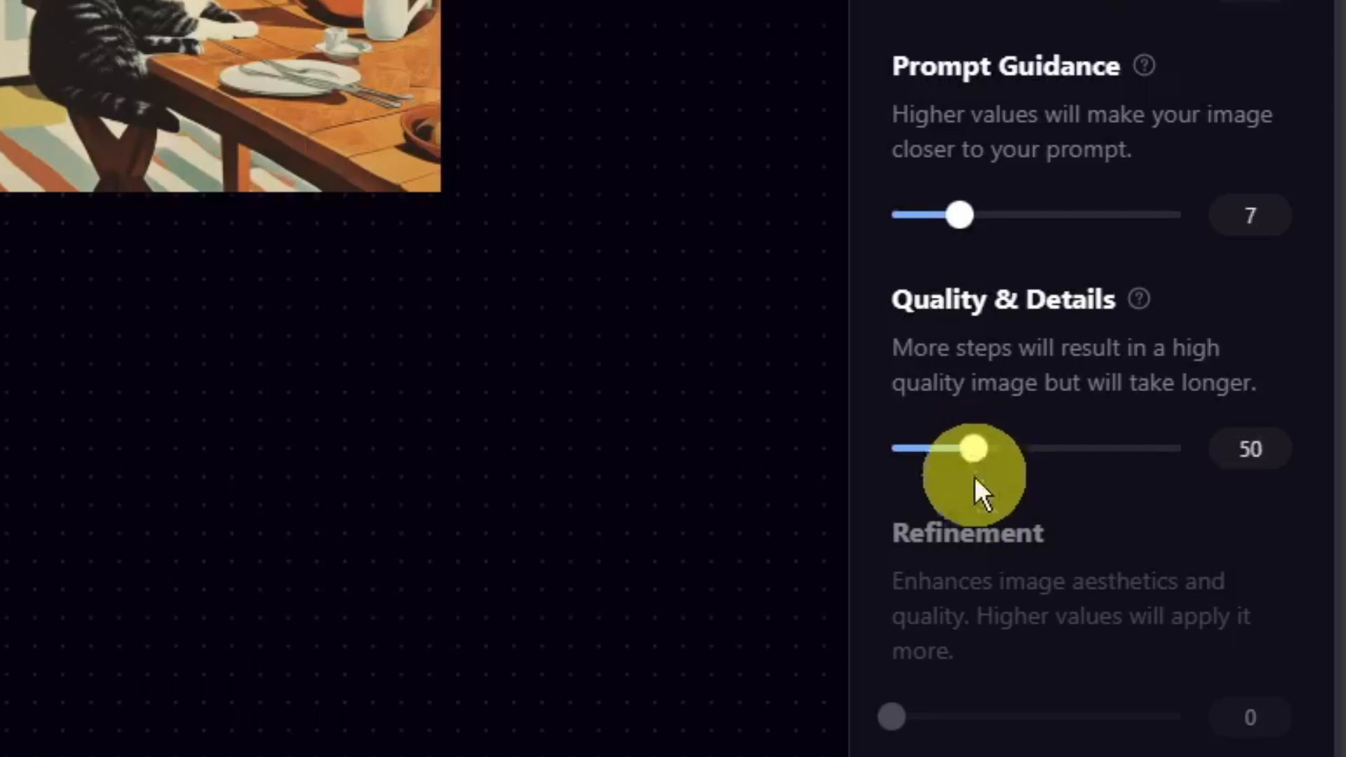
scroll(1000, 618, "down", 10)
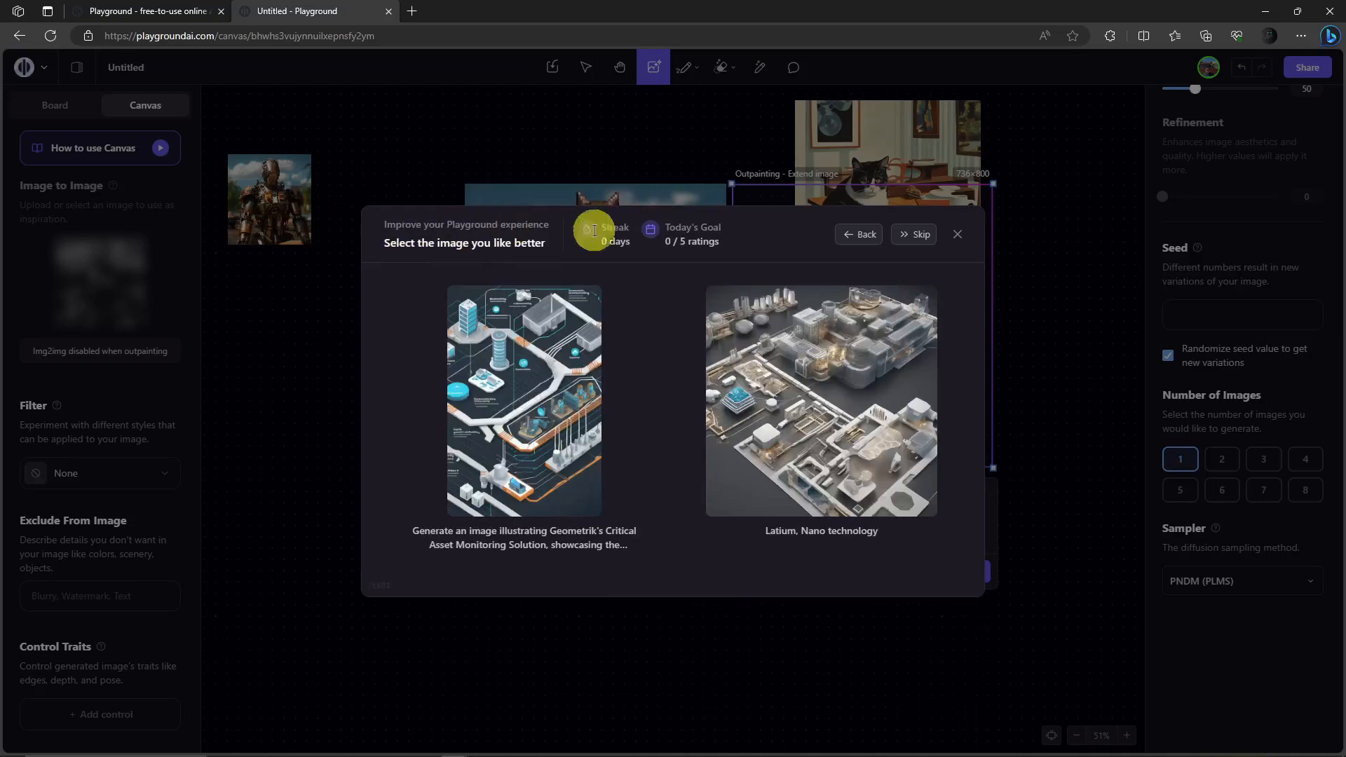
Step: Dismiss the image-rating dialog, then move the pixel-art cat-robot image and the outpainting frame apart and select the image
left_click(958, 234)
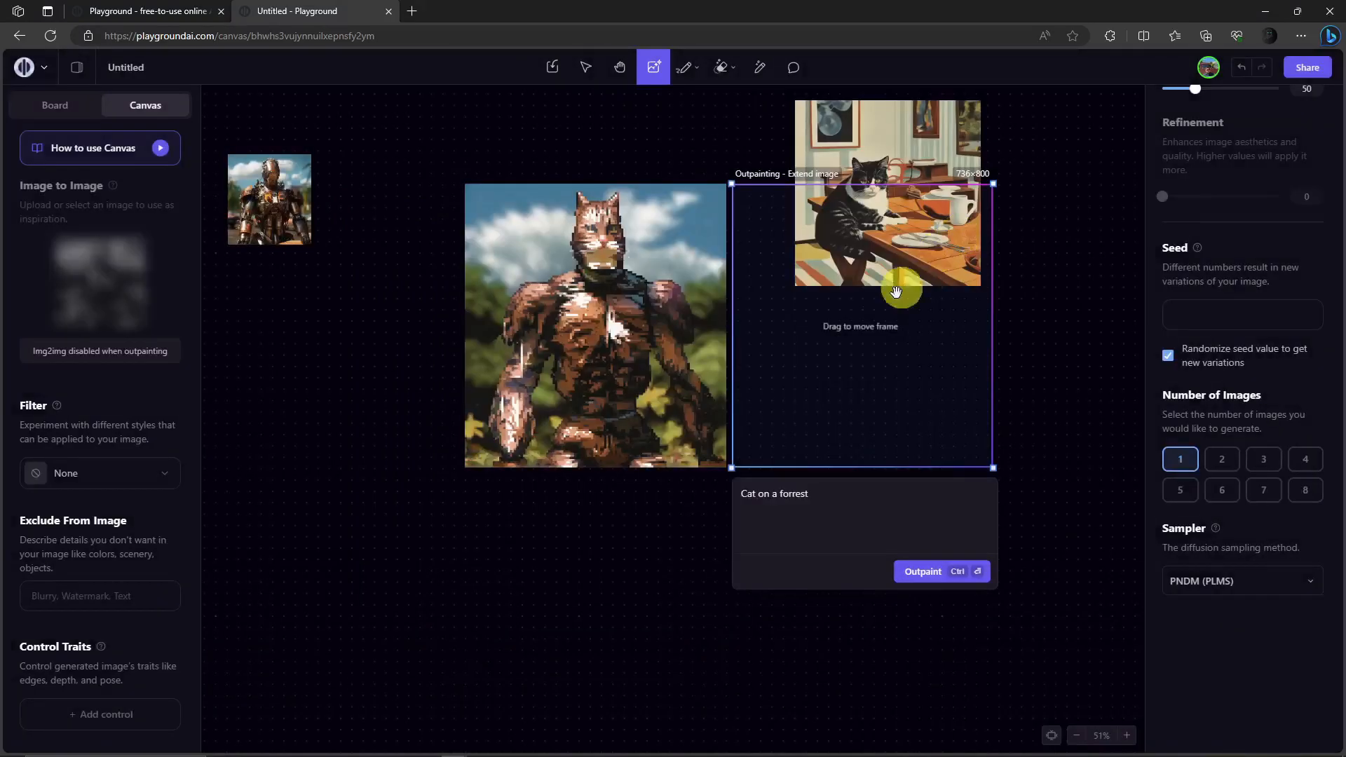
left_click_drag(553, 266, 477, 309)
left_click(807, 364)
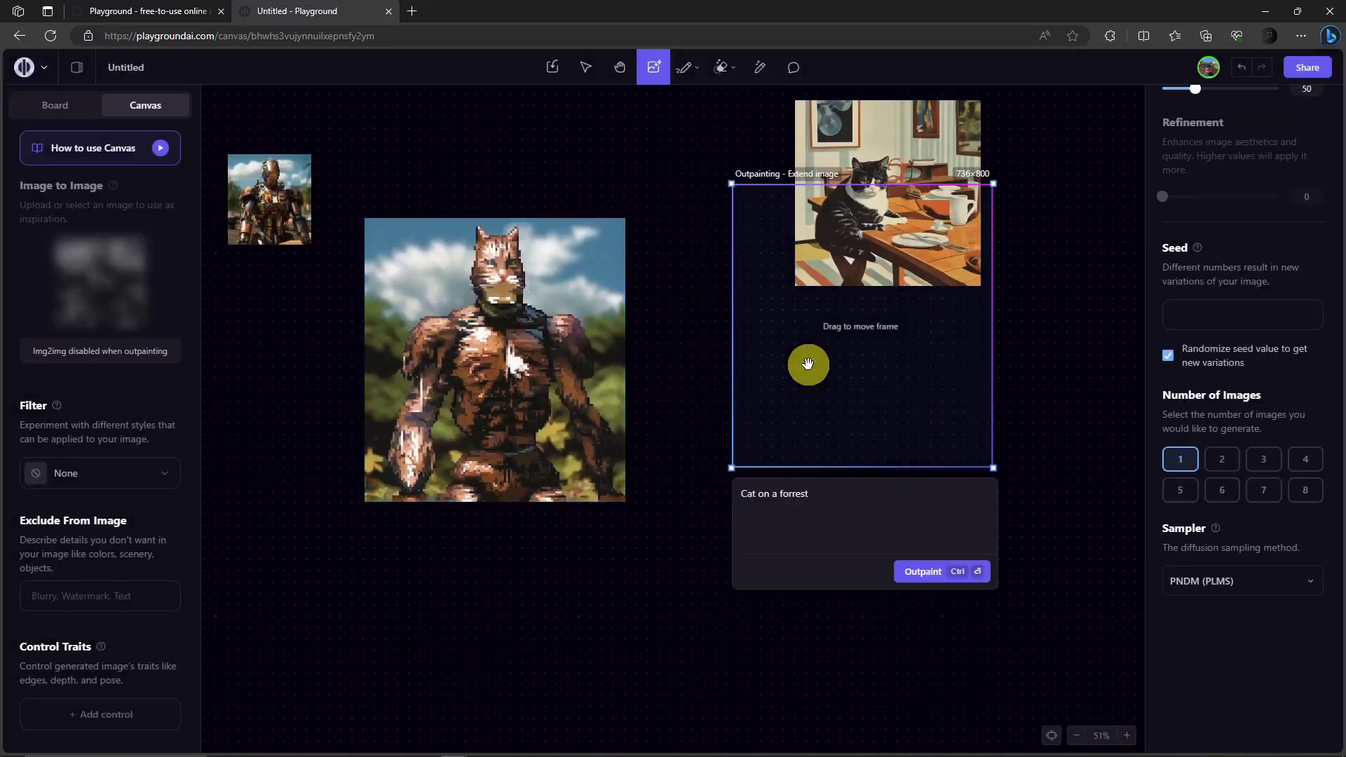
left_click_drag(807, 364, 752, 443)
left_click(502, 355)
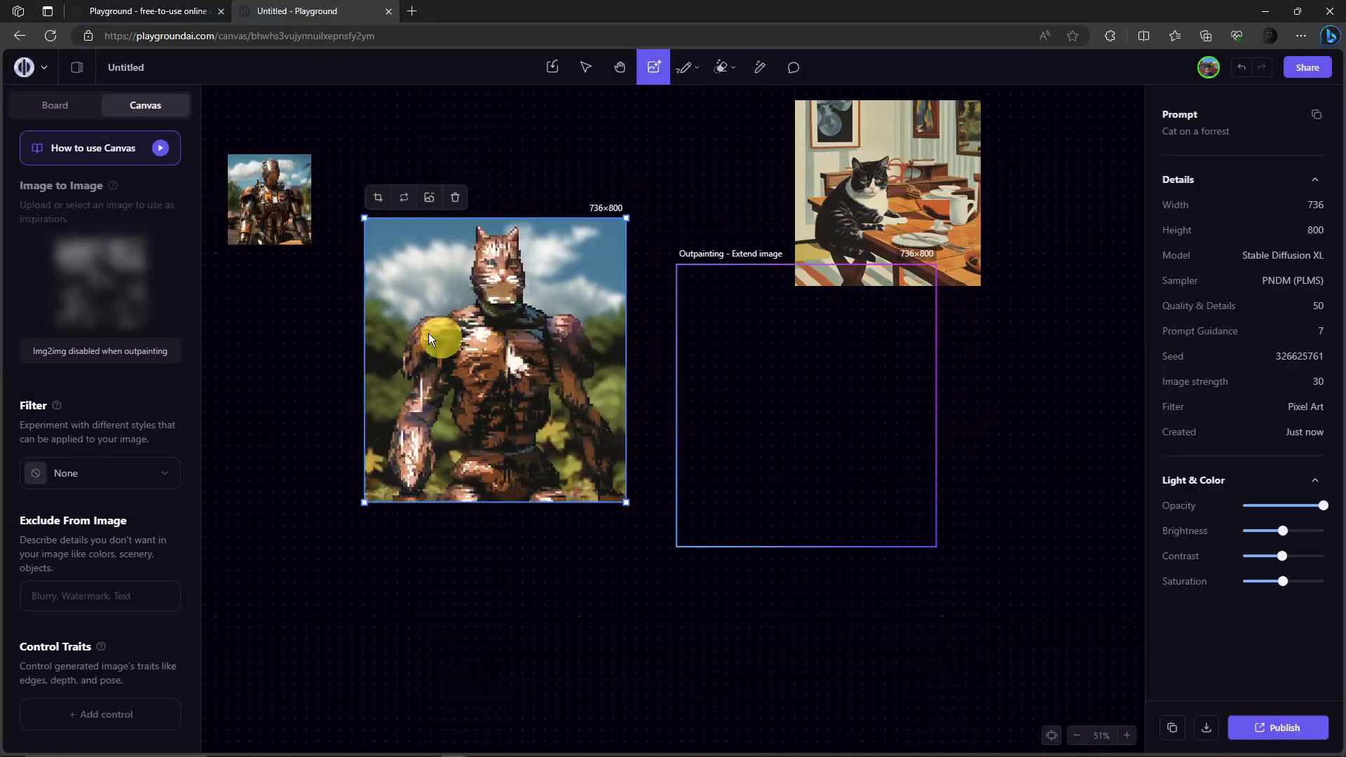
Step: Move the generation frame clear, shrink the pixel-art cat-robot image to about 408×443, and place it near the canvas's upper edge
left_click(255, 489)
left_click_drag(790, 410, 830, 463)
left_click(592, 439)
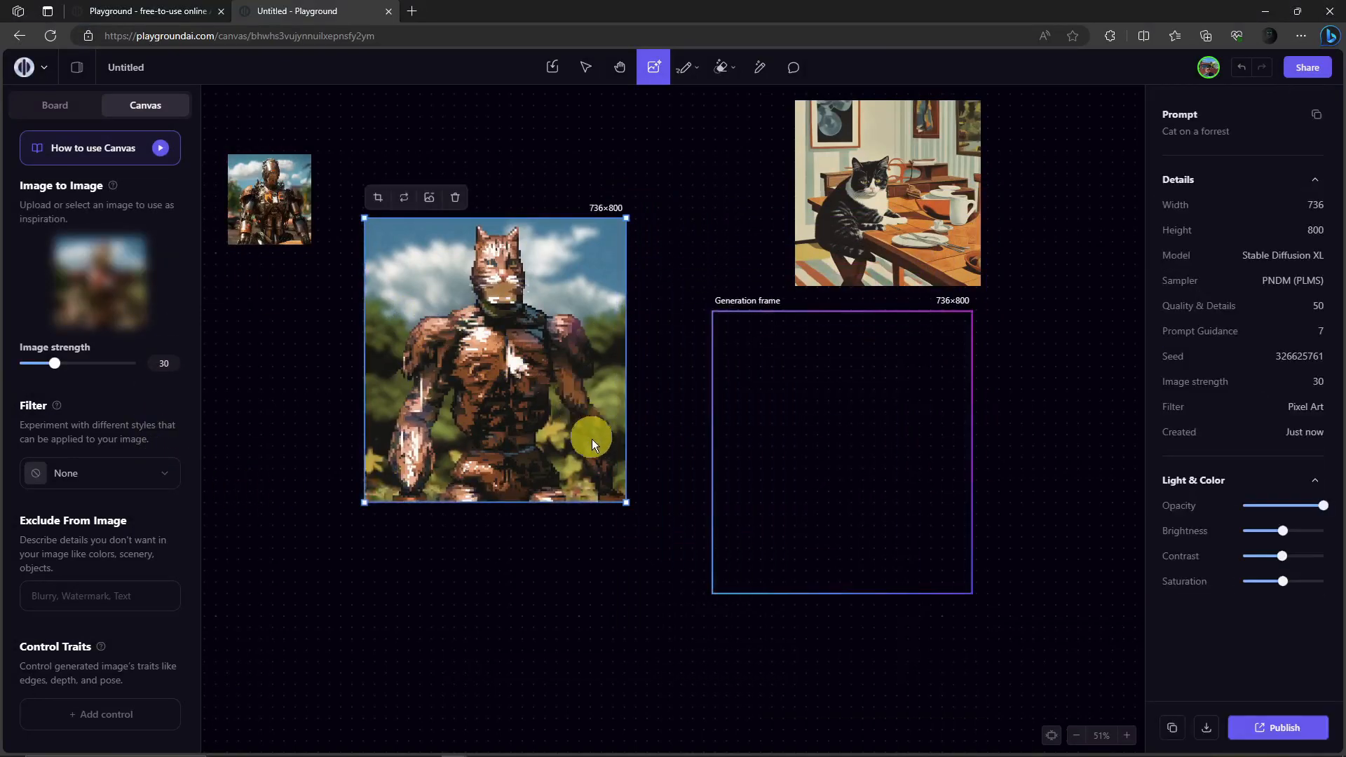
left_click_drag(620, 497, 509, 374)
left_click_drag(434, 310, 397, 194)
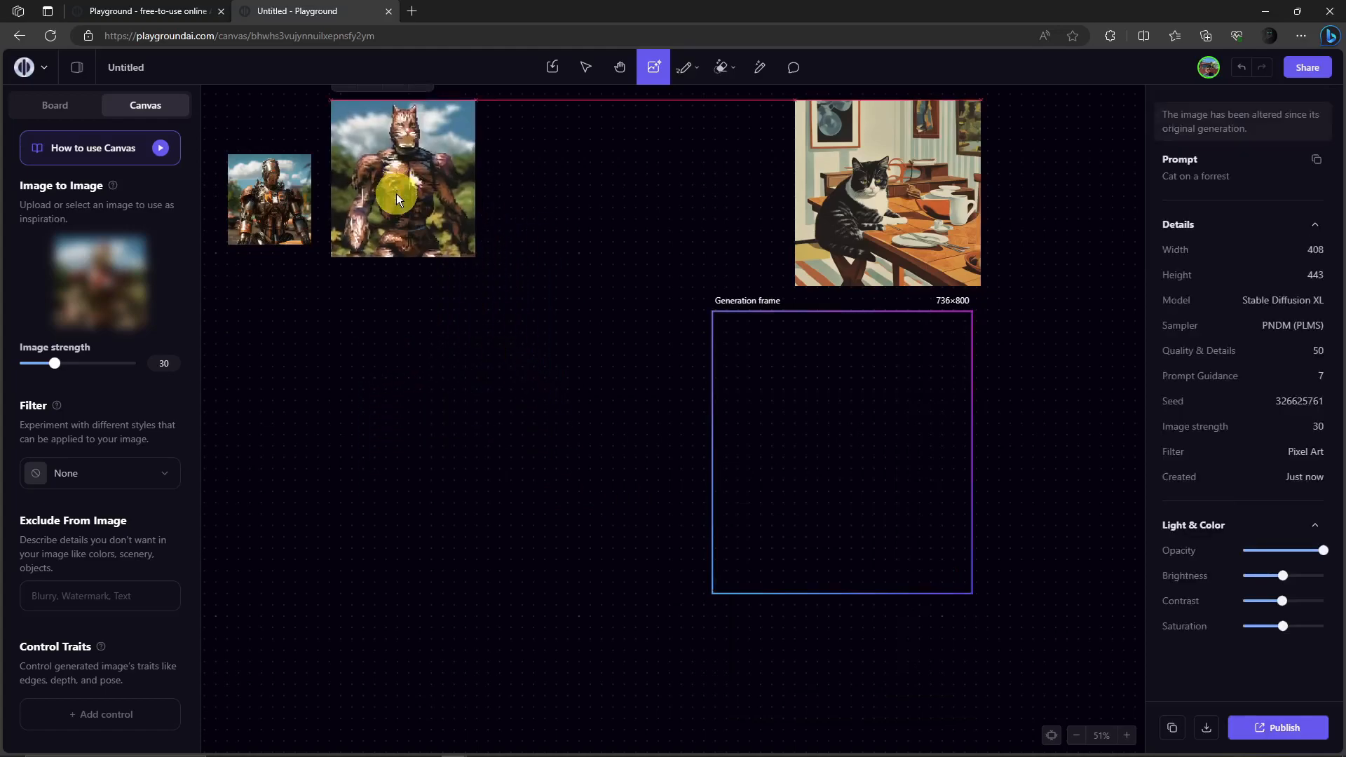
Step: Move the cat-at-table image beside the cat-robot image and place the generation frame beneath them
left_click_drag(855, 191, 565, 162)
left_click_drag(771, 381, 444, 375)
left_click(881, 385)
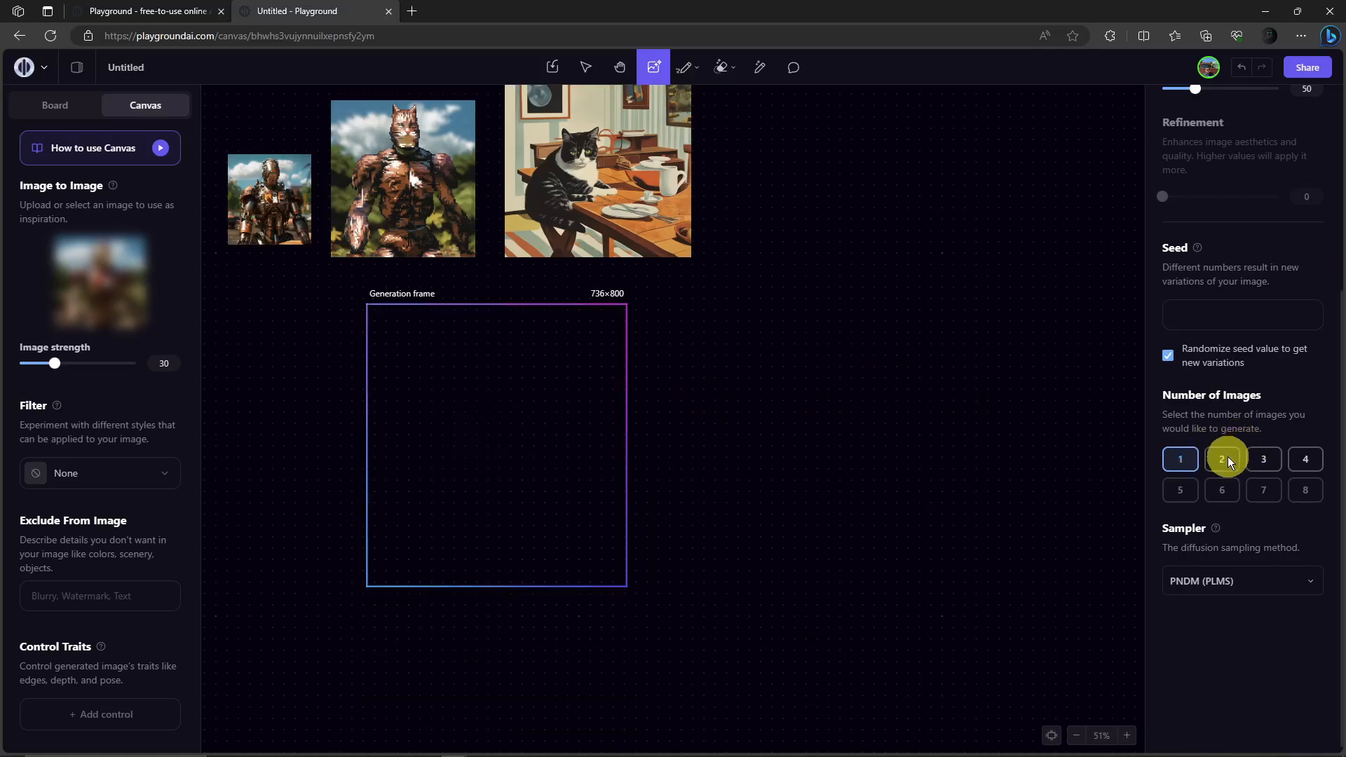
Step: Set the number of images to 4 and replace the prompt with "goldfish, ocean, red, classic."
left_click(1305, 459)
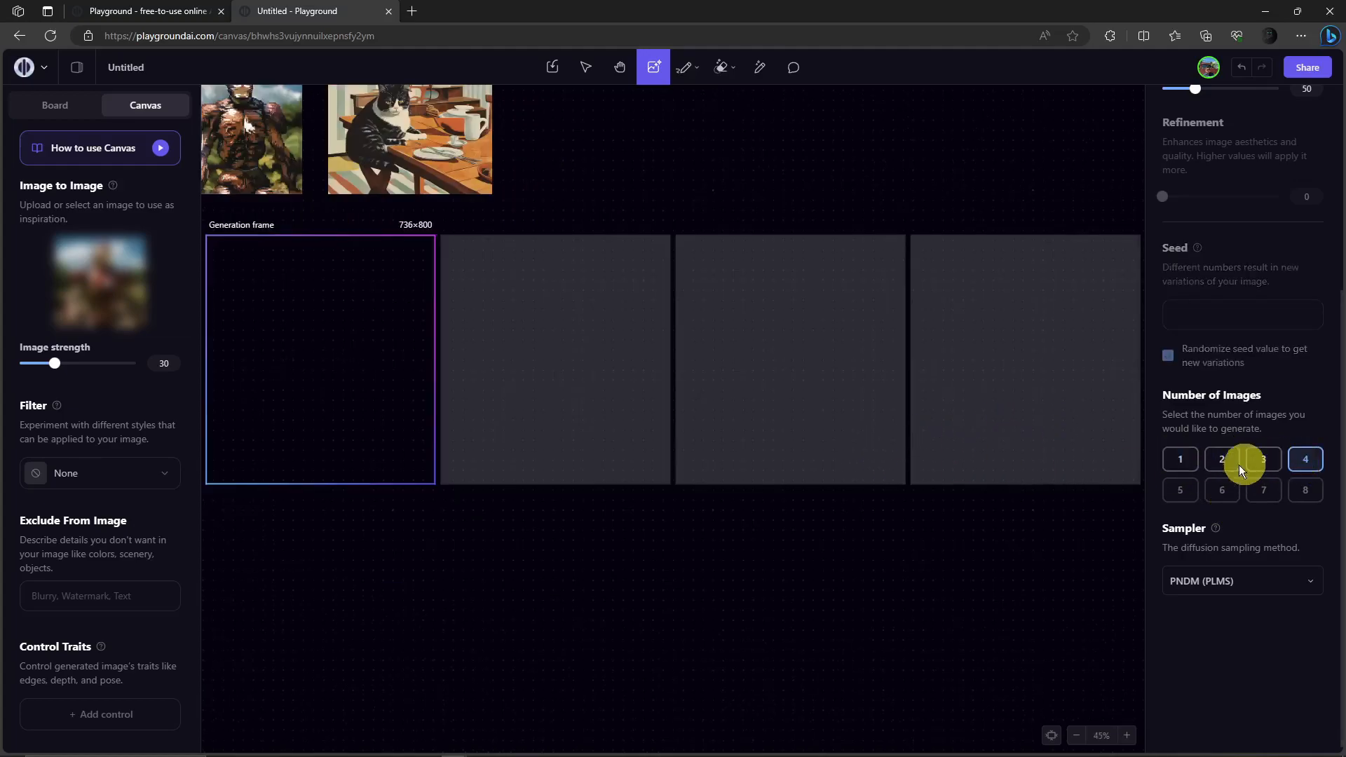
left_click(784, 414)
right_click(361, 514)
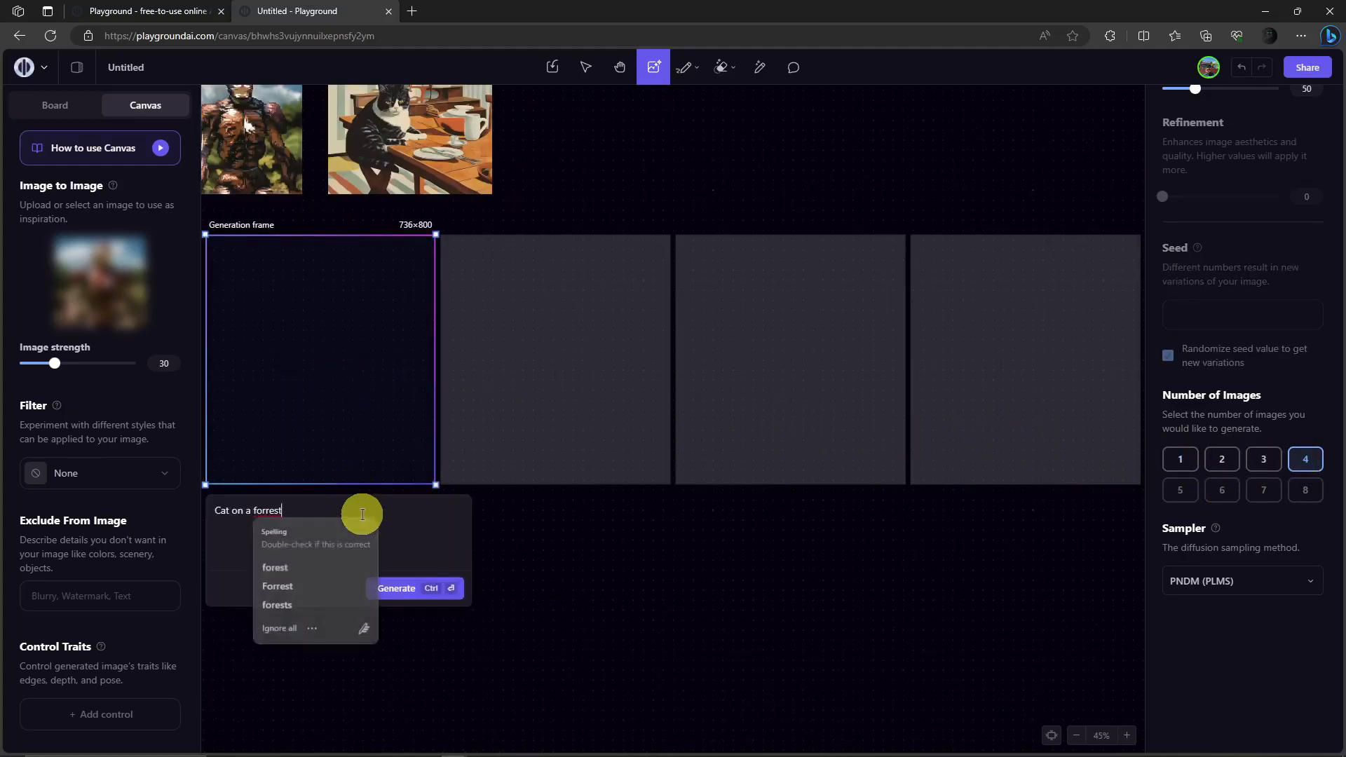
key("ctrl+a")
type("go")
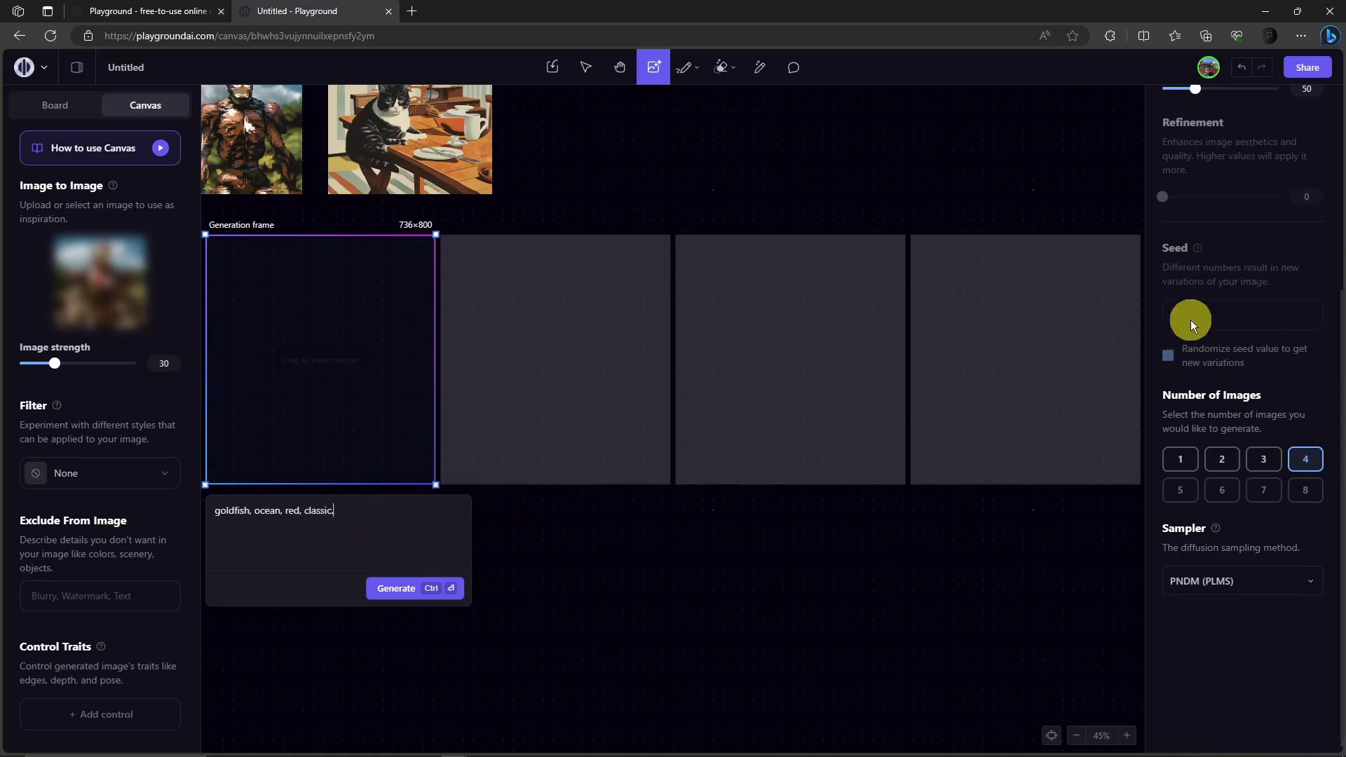
Step: Set Prompt Guidance to 20 and remove the Image to Image reference picture
scroll(1194, 317, "up", 4)
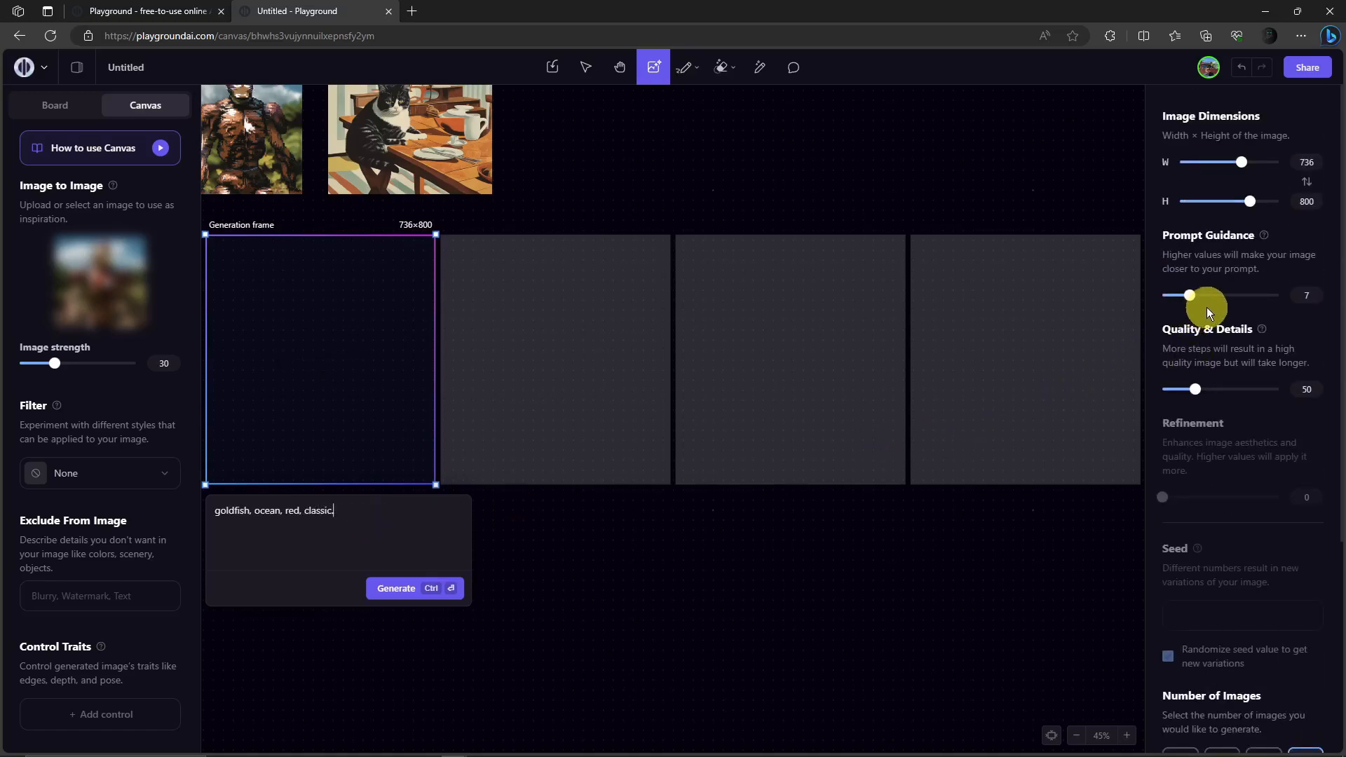
left_click_drag(1192, 297, 1239, 297)
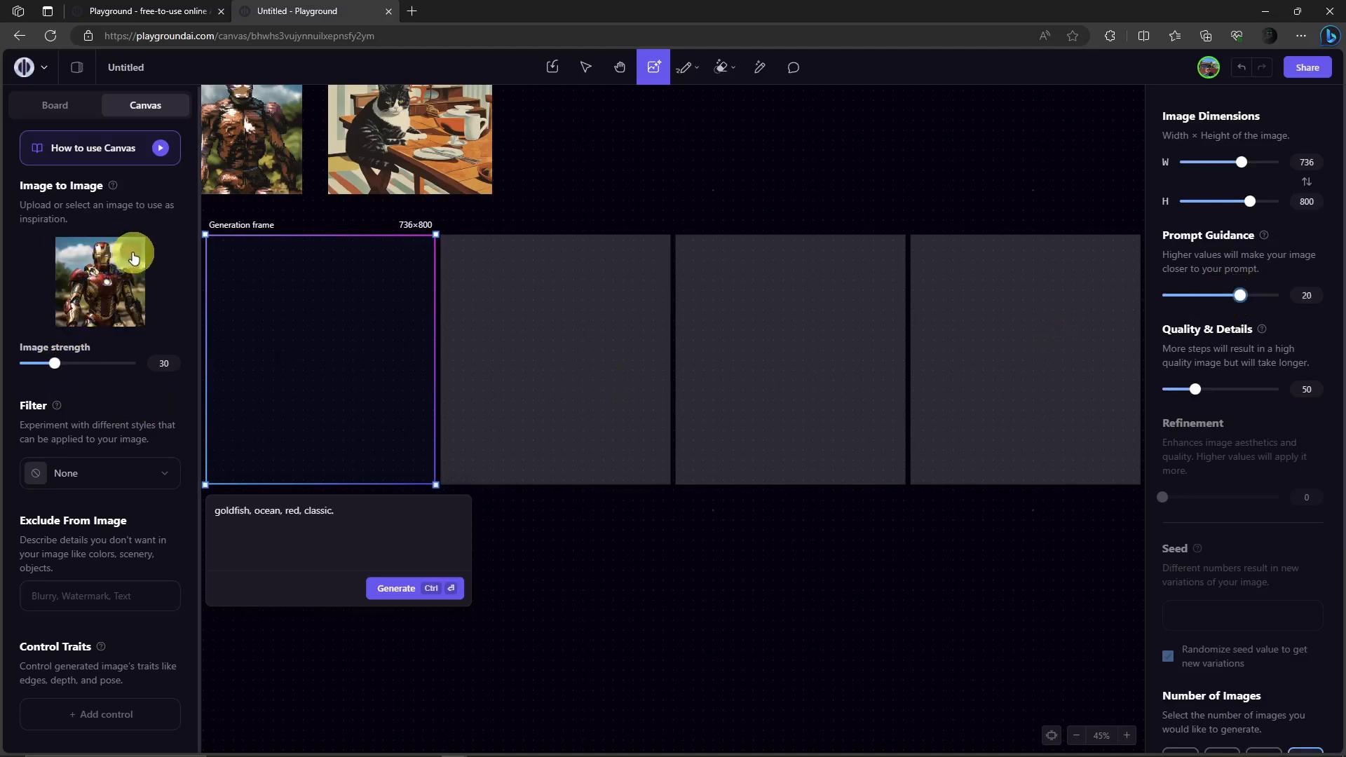
left_click(133, 254)
left_click(248, 263)
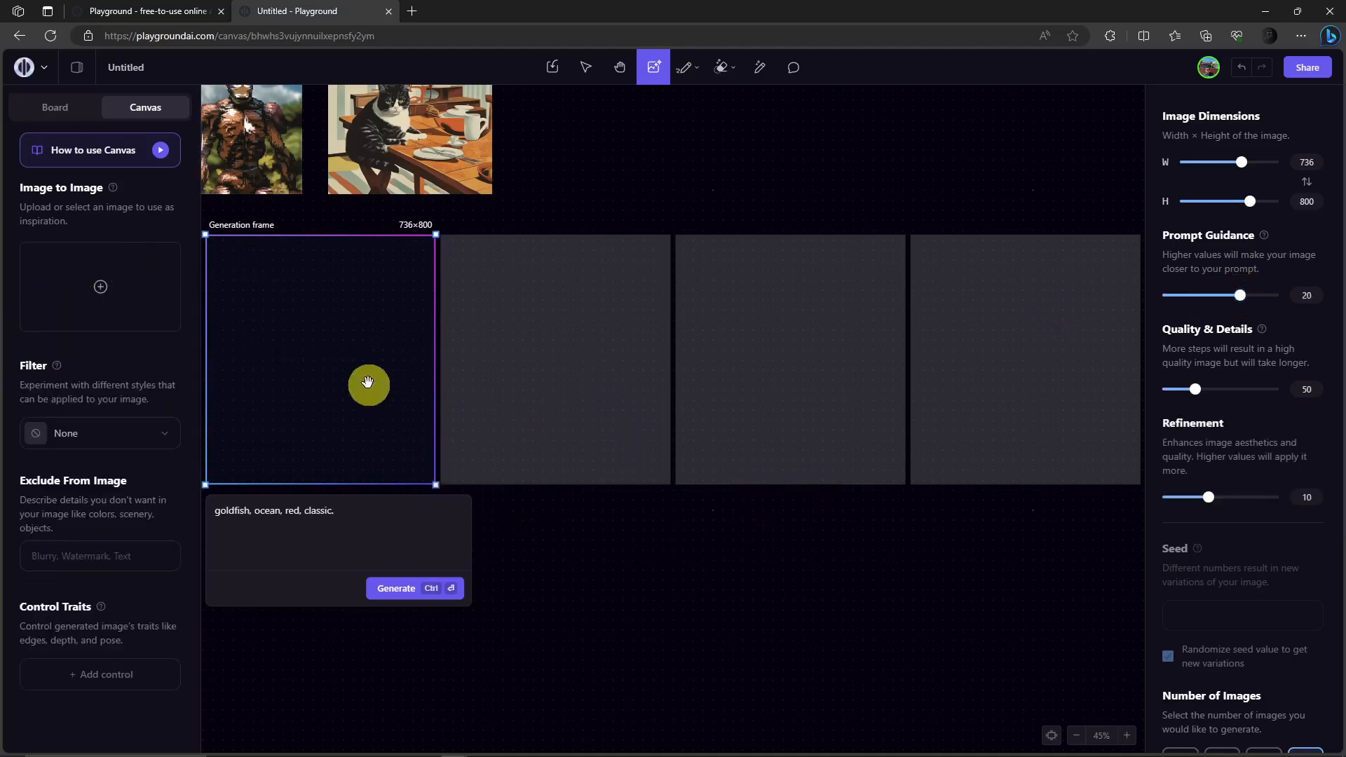
Step: Set Quality & Details to 80 and Refinement to 20, and generate the goldfish images
left_click_drag(1195, 390, 1228, 405)
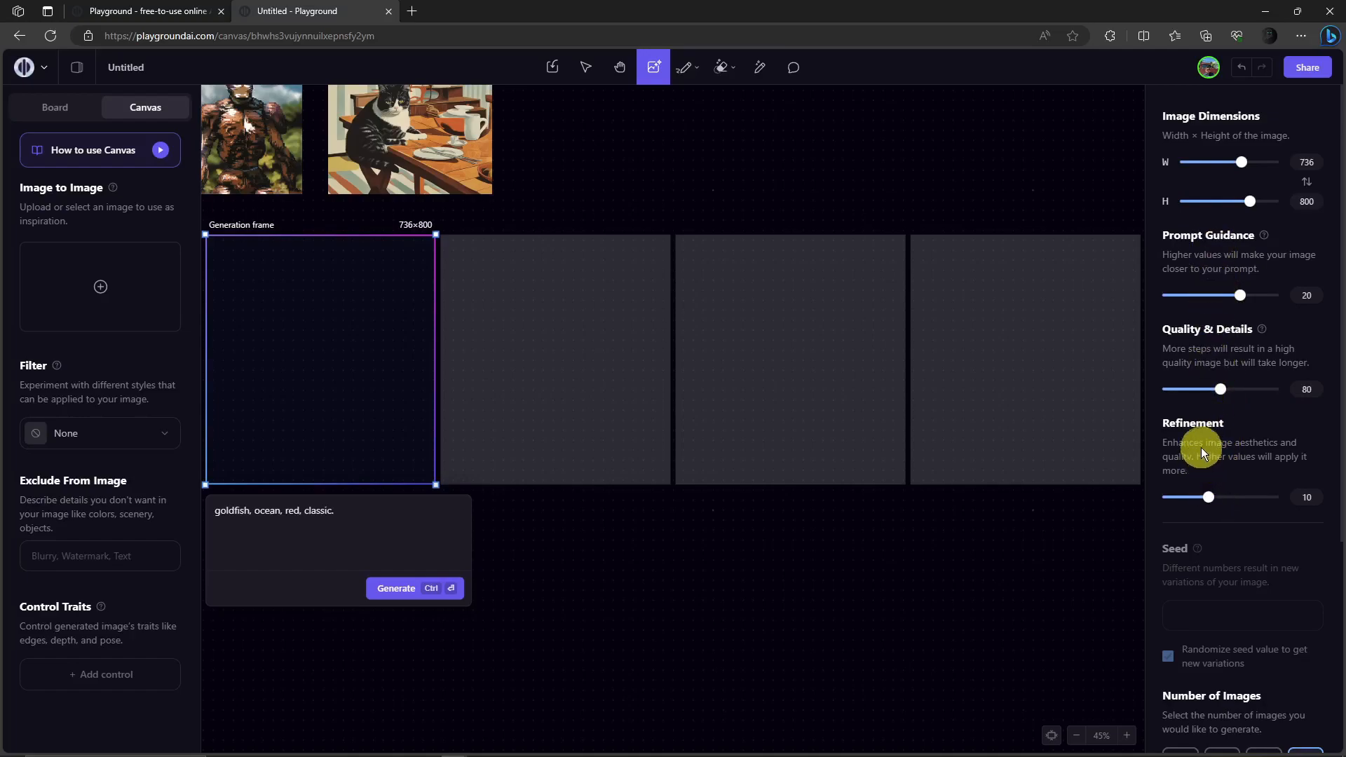
left_click_drag(1208, 498, 1248, 508)
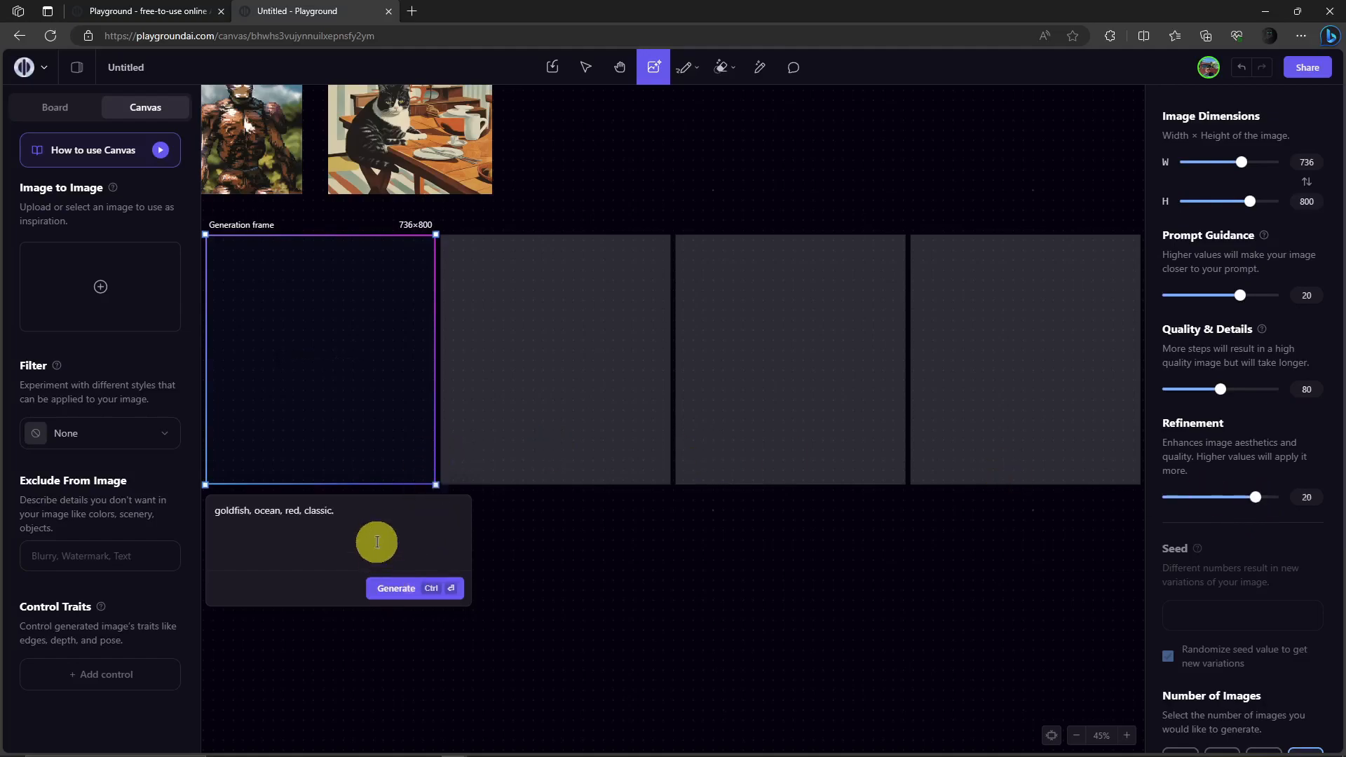
left_click(402, 589)
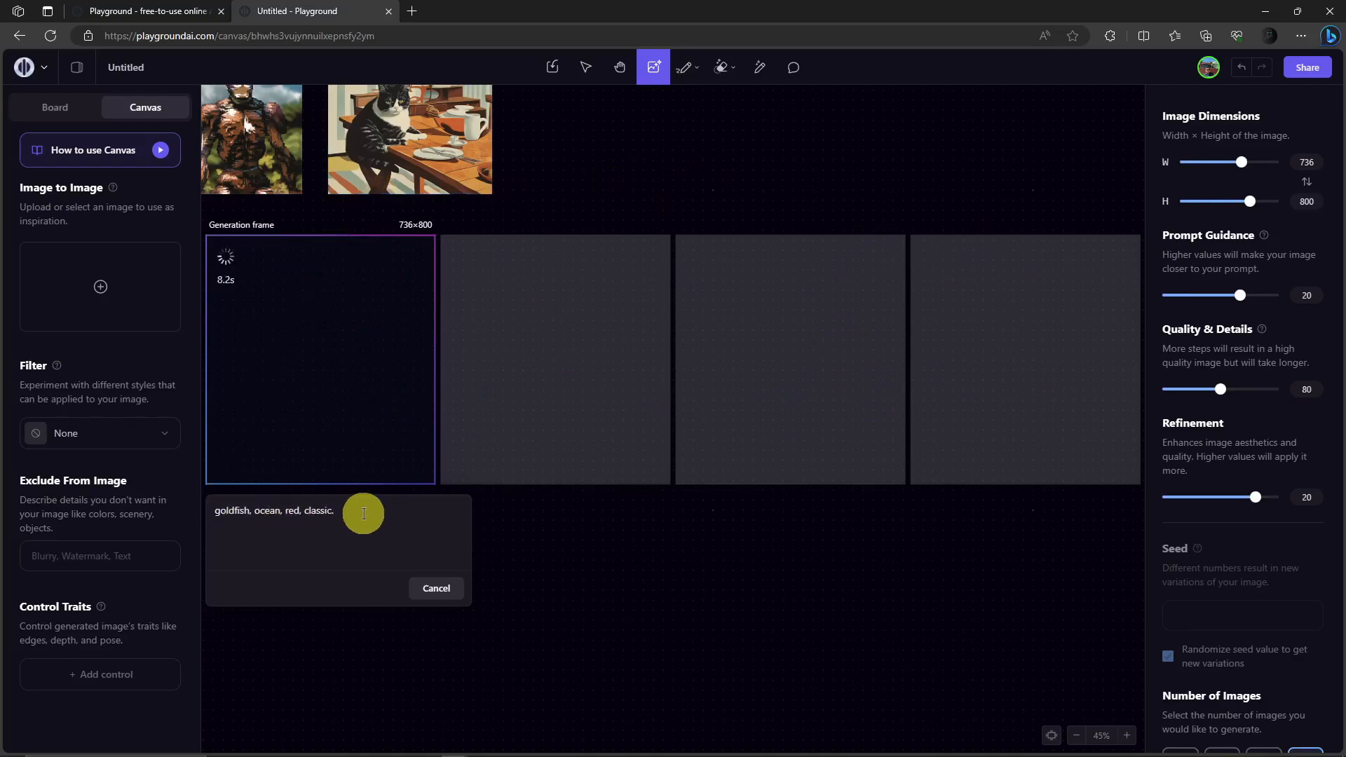
Step: Move the cat-at-table image up and enlarge it to about 875×875 above the generation frame
scroll(1232, 586, "down", 5)
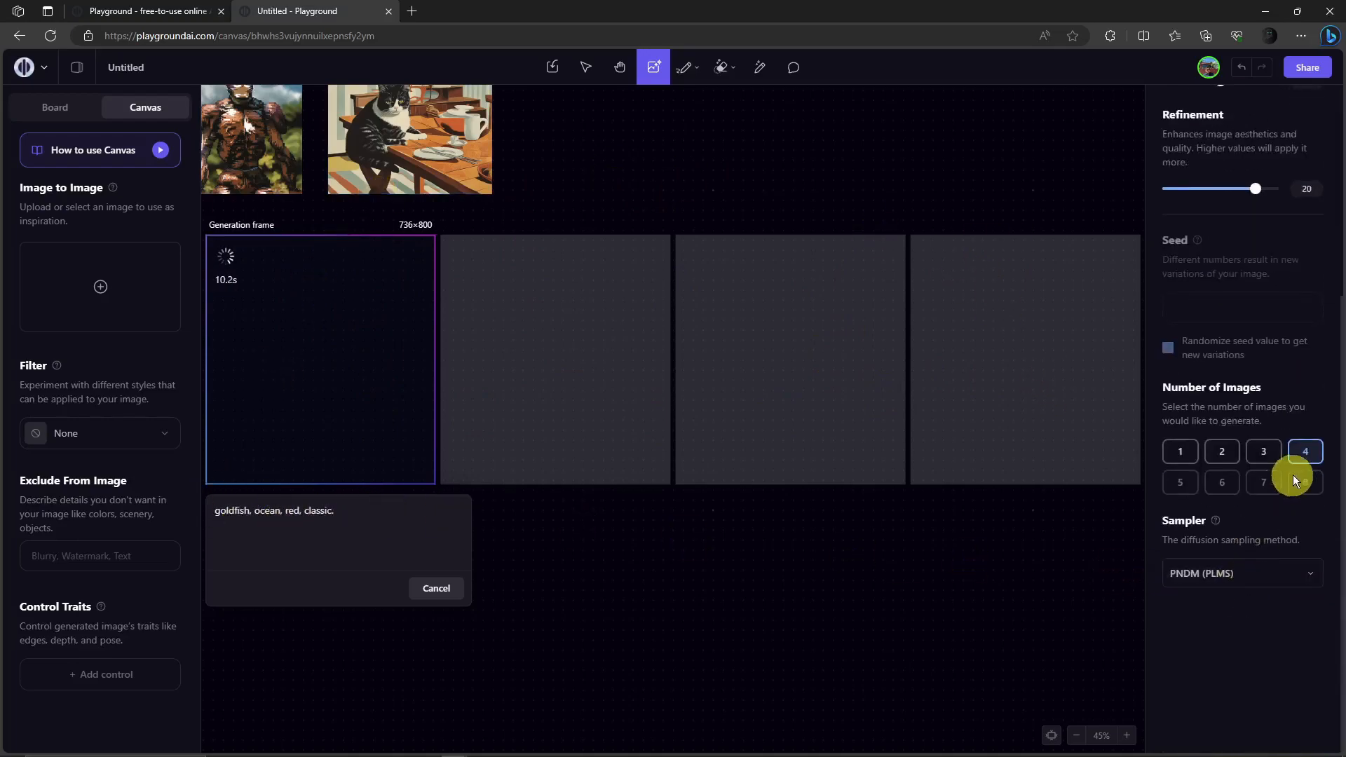
scroll(916, 571, "up", 5)
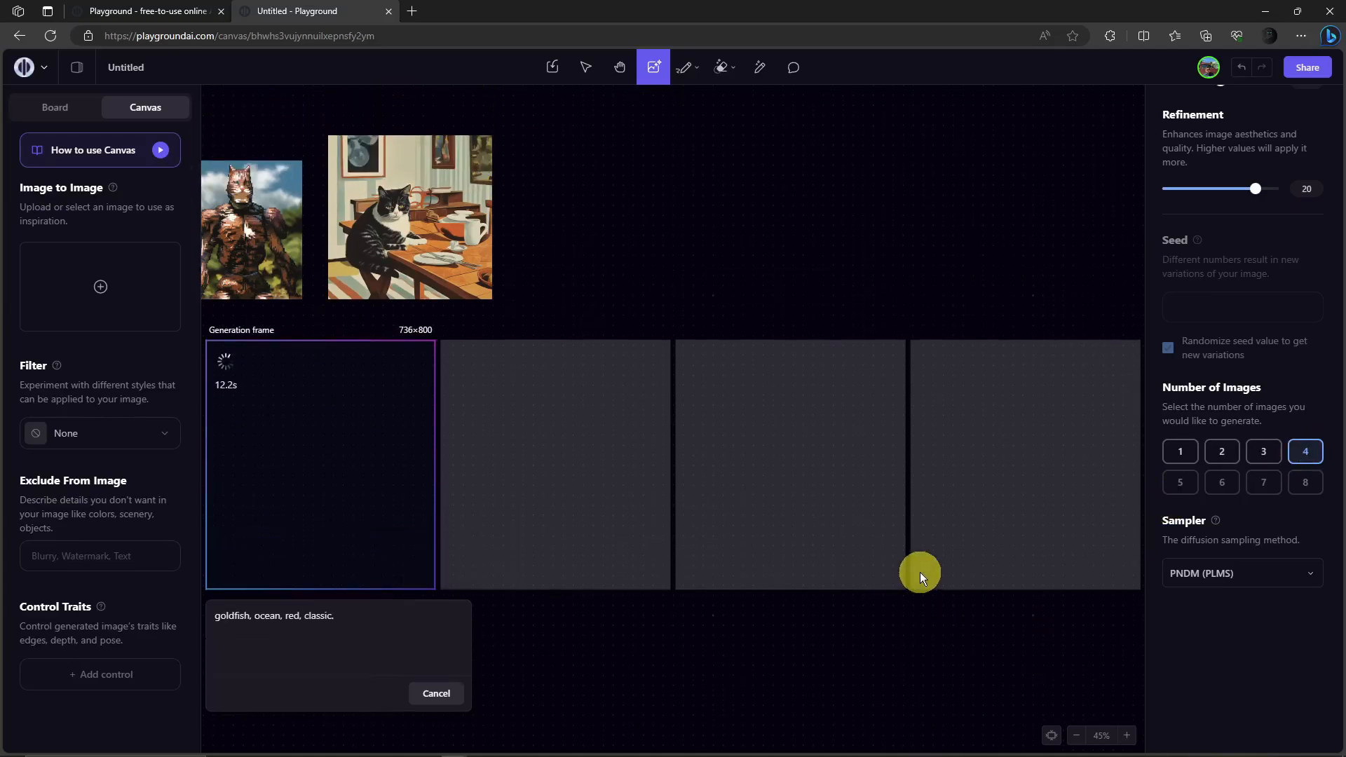
left_click(422, 295)
left_click_drag(422, 294, 506, 203)
left_click_drag(559, 267, 670, 303)
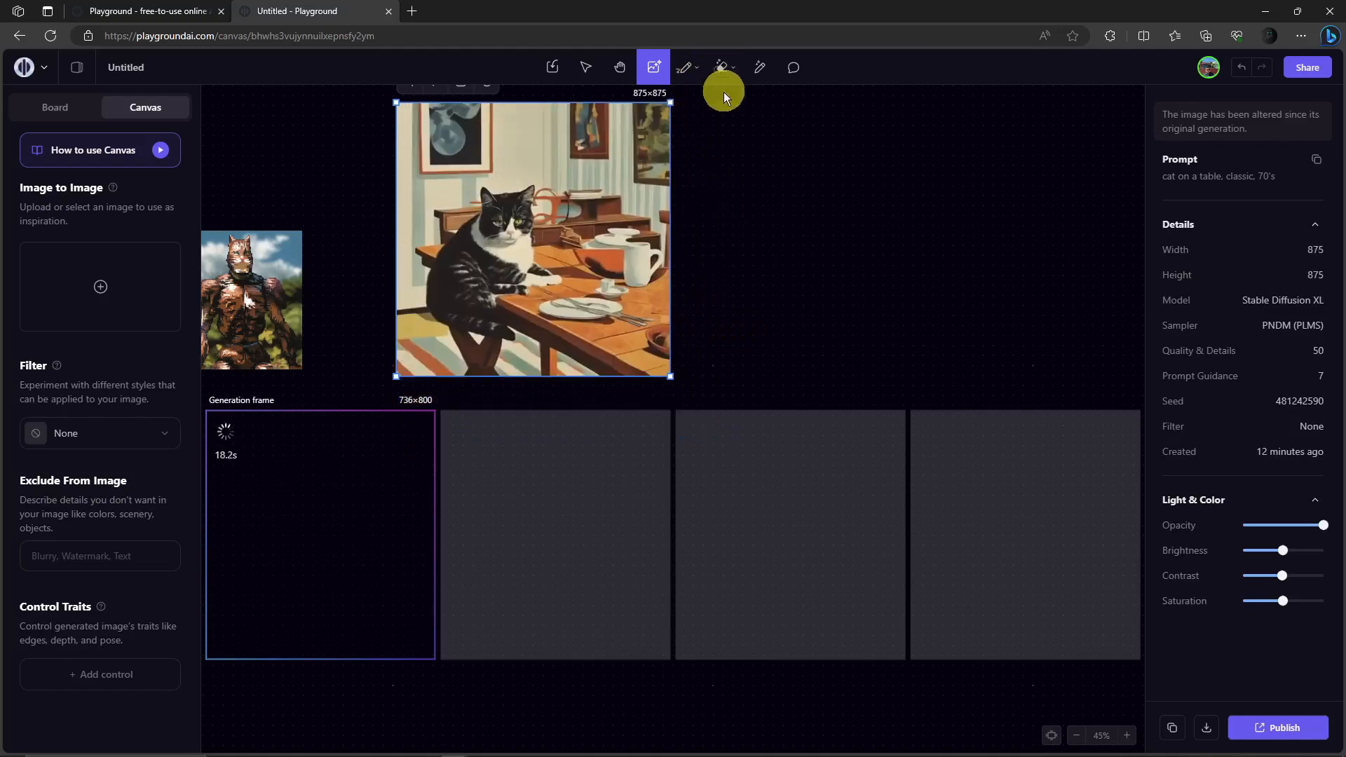
left_click(726, 119)
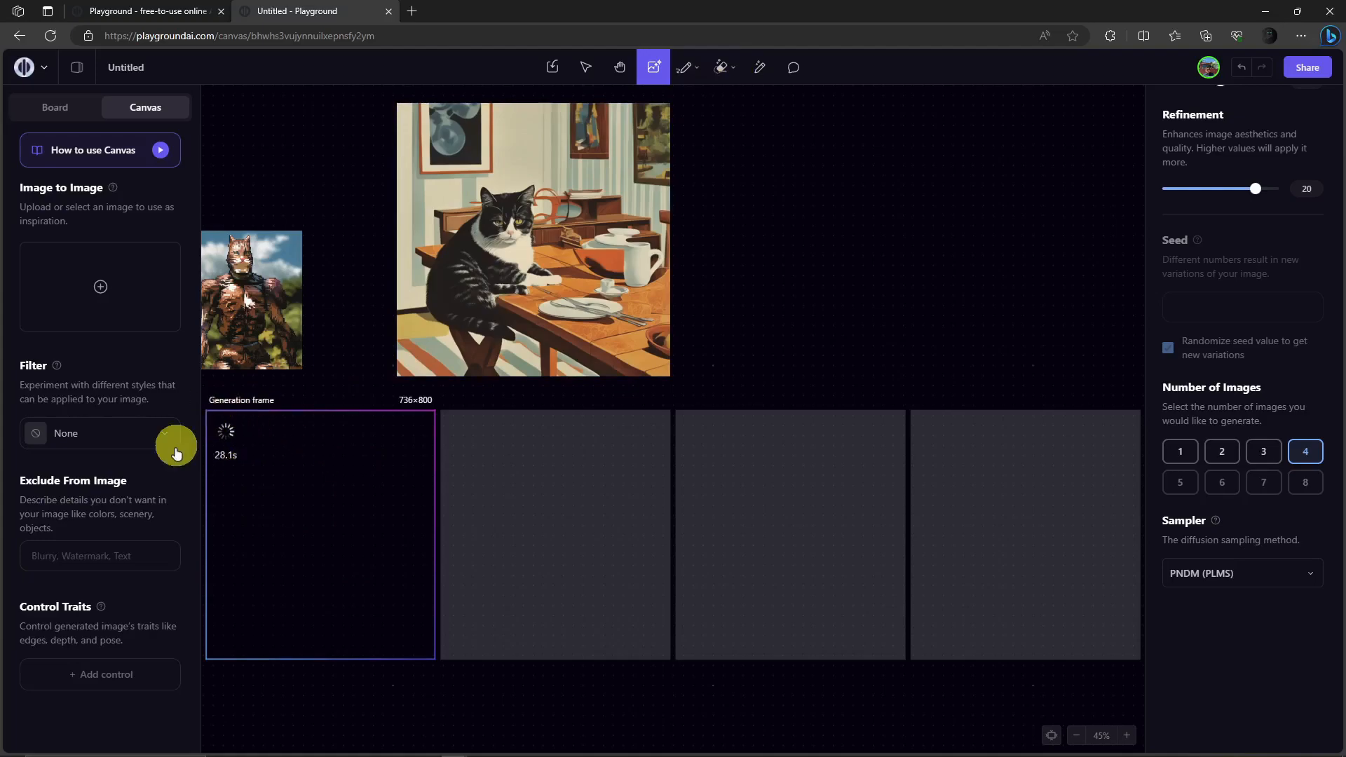
Step: Move the cat-robot image fully into view, then shrink the cat-at-table image to about 599×599 and place it alongside
left_click_drag(248, 307, 293, 239)
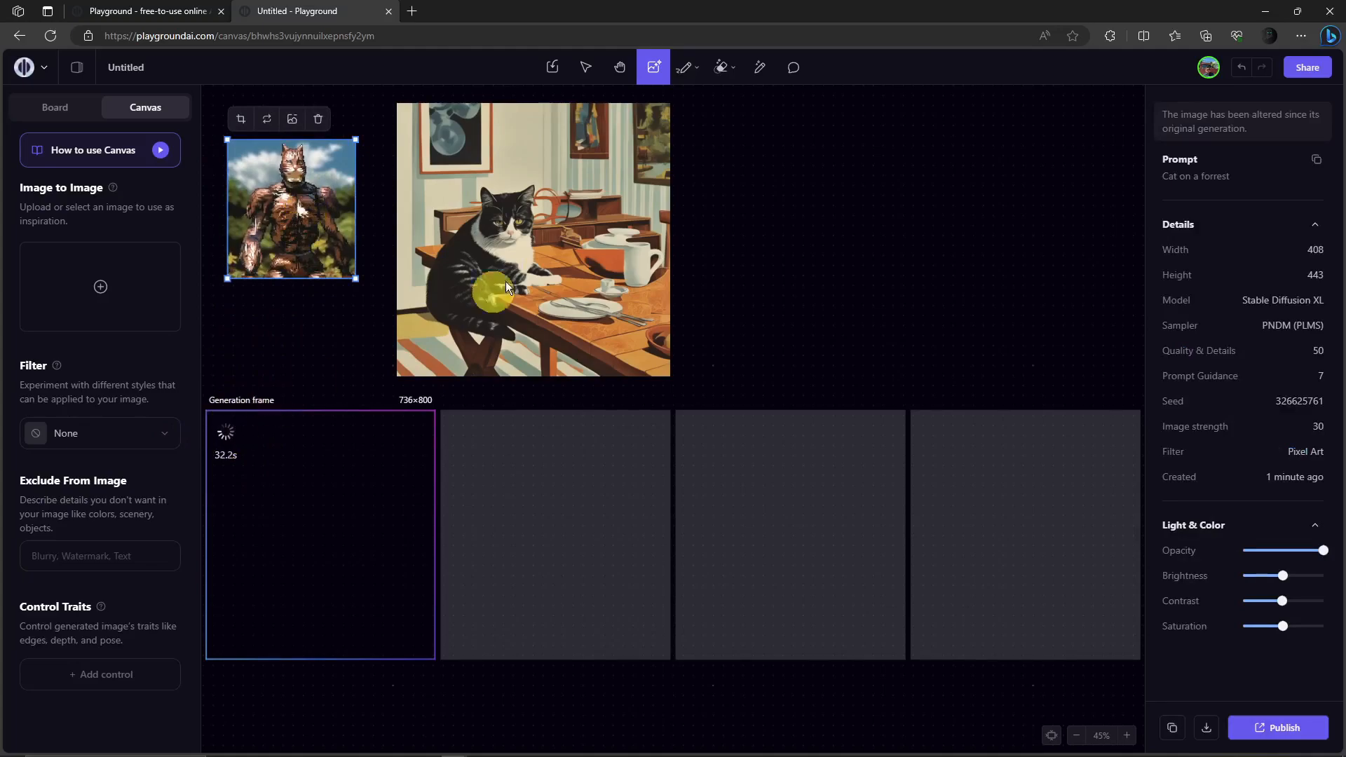
left_click(532, 259)
left_click_drag(670, 103, 581, 190)
left_click_drag(518, 239, 513, 161)
left_click(667, 212)
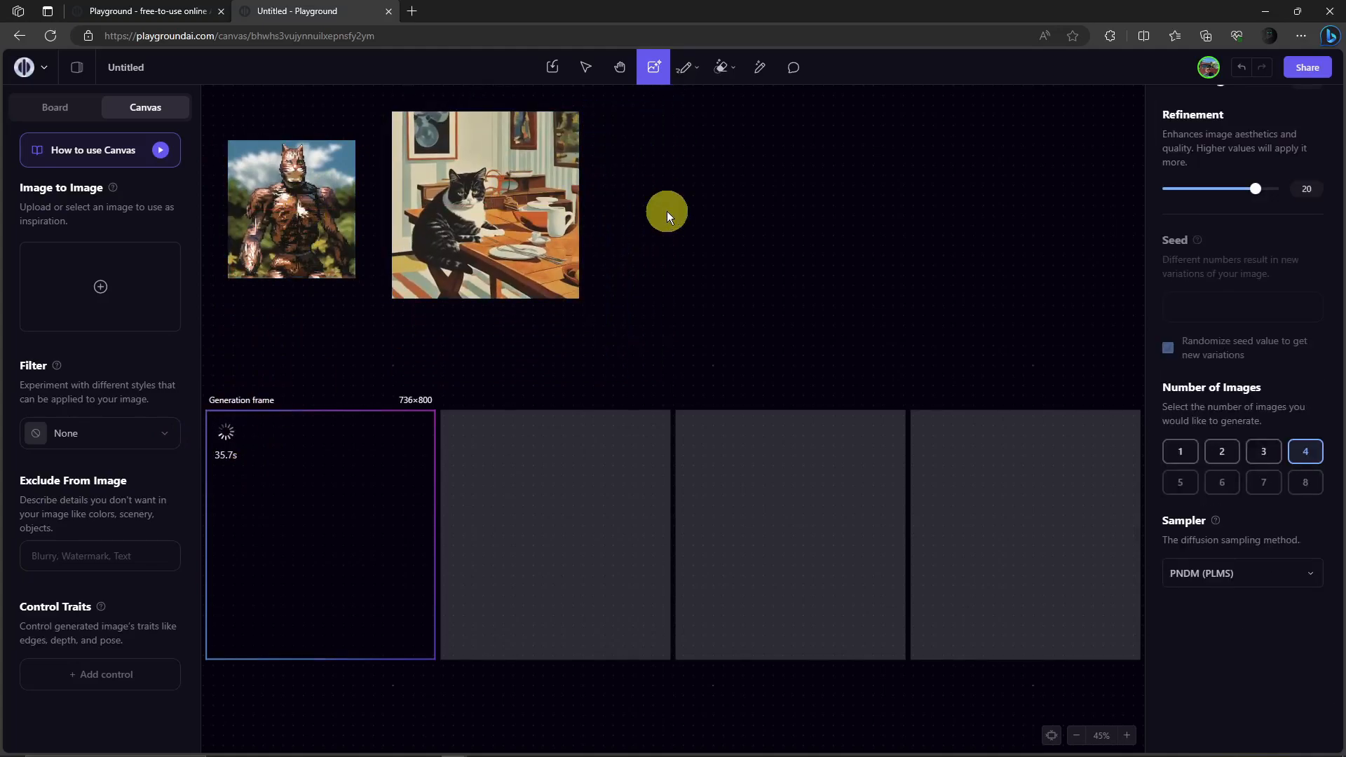
Step: Undo the addition of the four goldfish images and redo it, viewing the results with the Hand tool
left_click(619, 65)
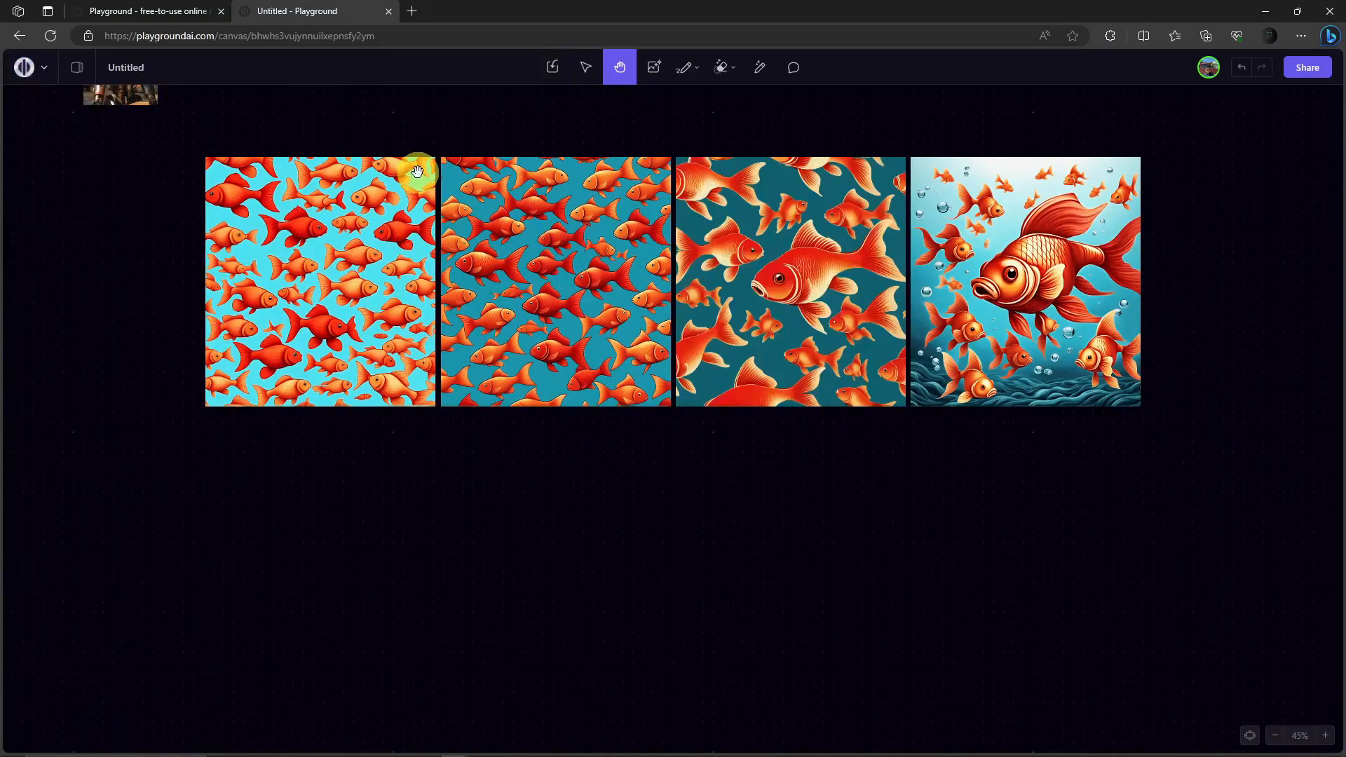
scroll(416, 172, "up", 3)
key("ctrl+z")
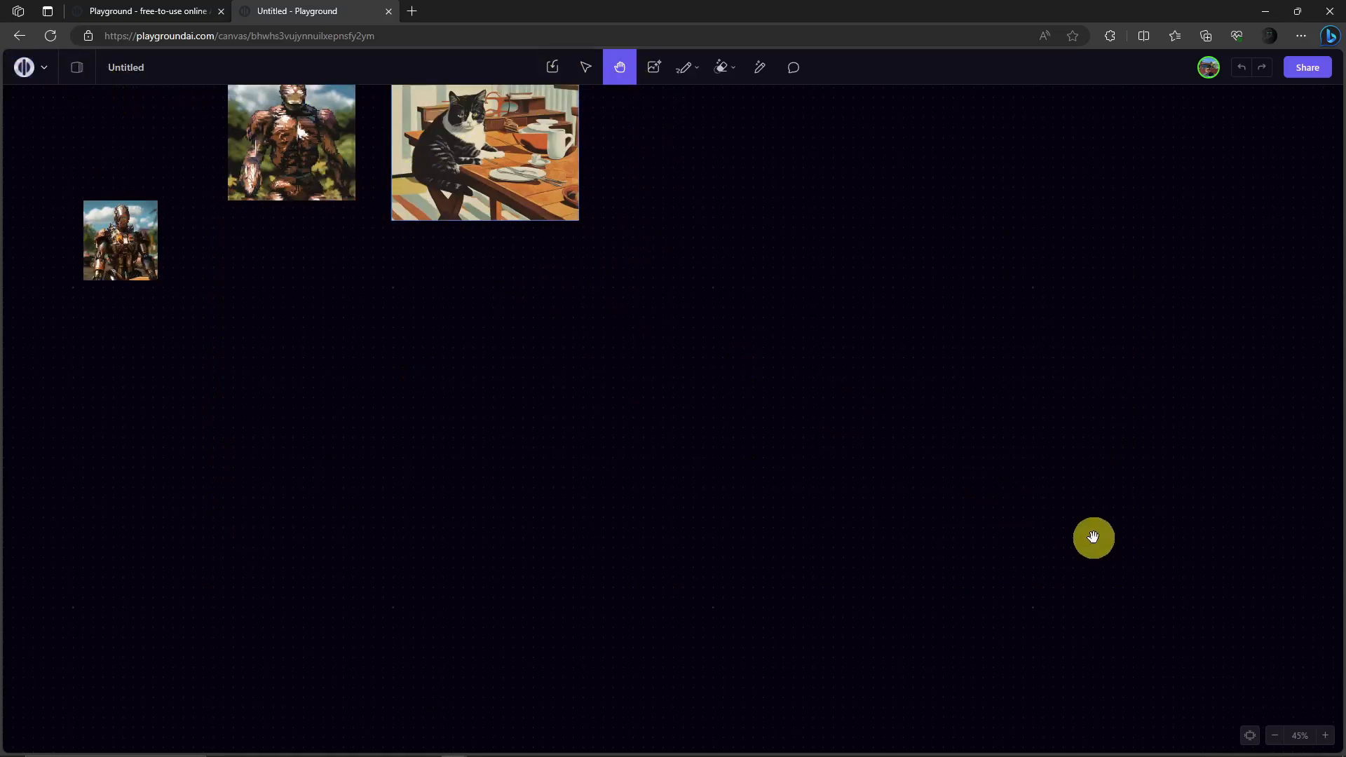
left_click(1262, 68)
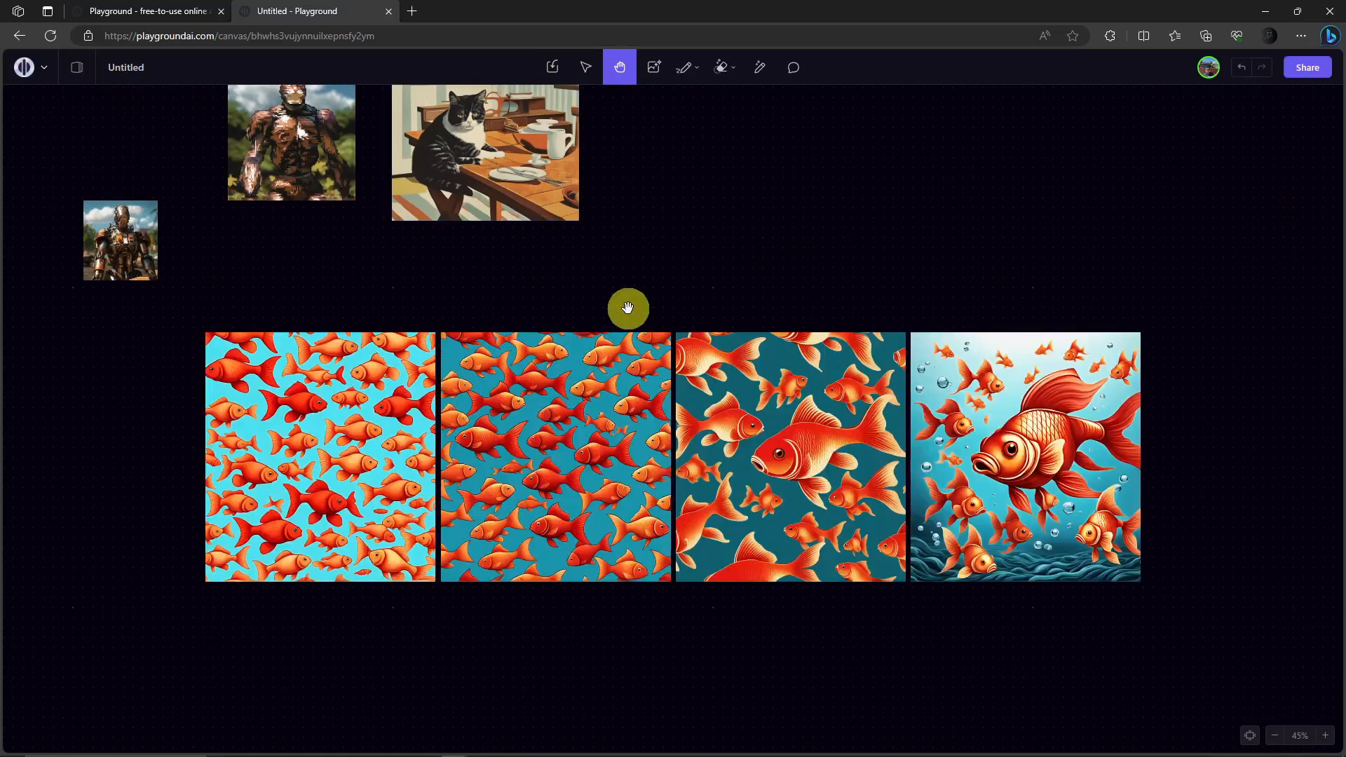
scroll(504, 268, "up", 2)
scroll(504, 268, "down", 1)
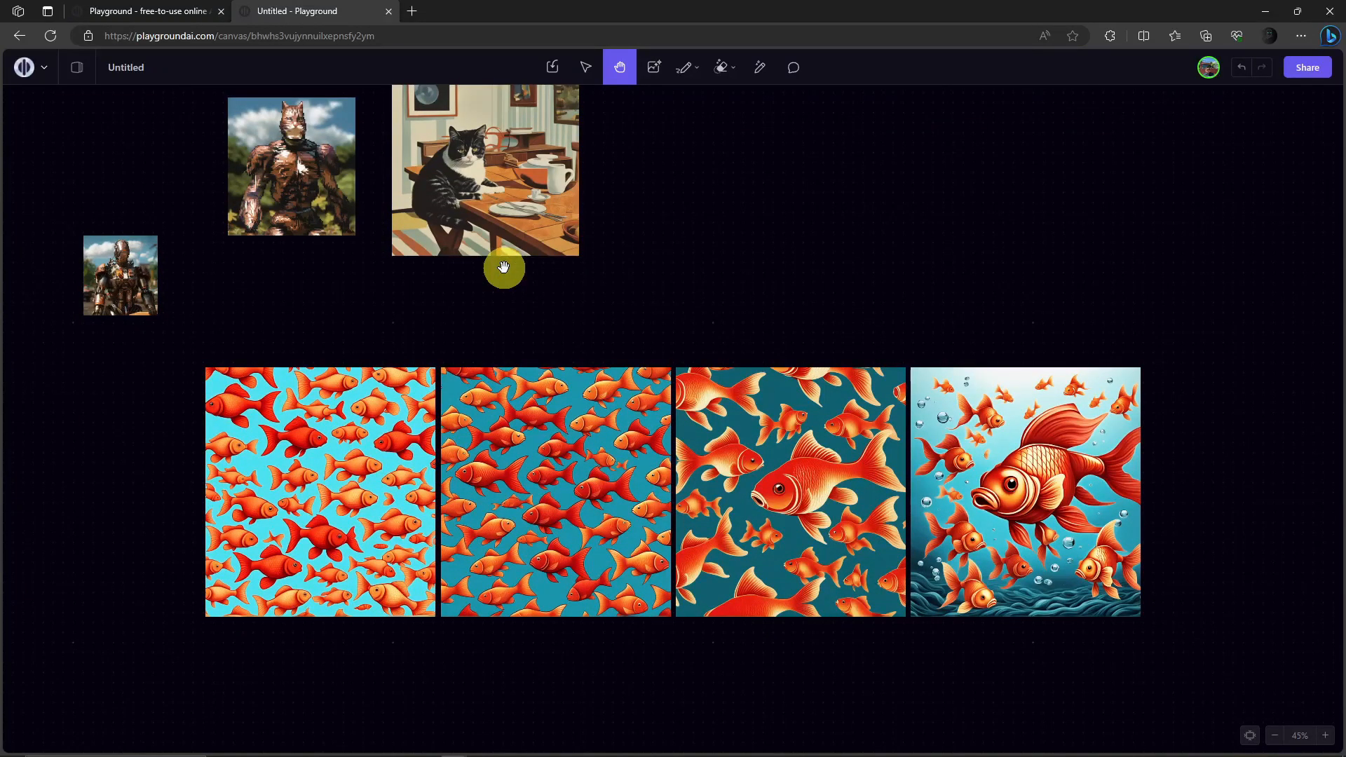
left_click(46, 70)
left_click(444, 216)
mouse_move(389, 431)
left_mouse_down()
mouse_move(337, 421)
mouse_move(400, 421)
left_mouse_up()
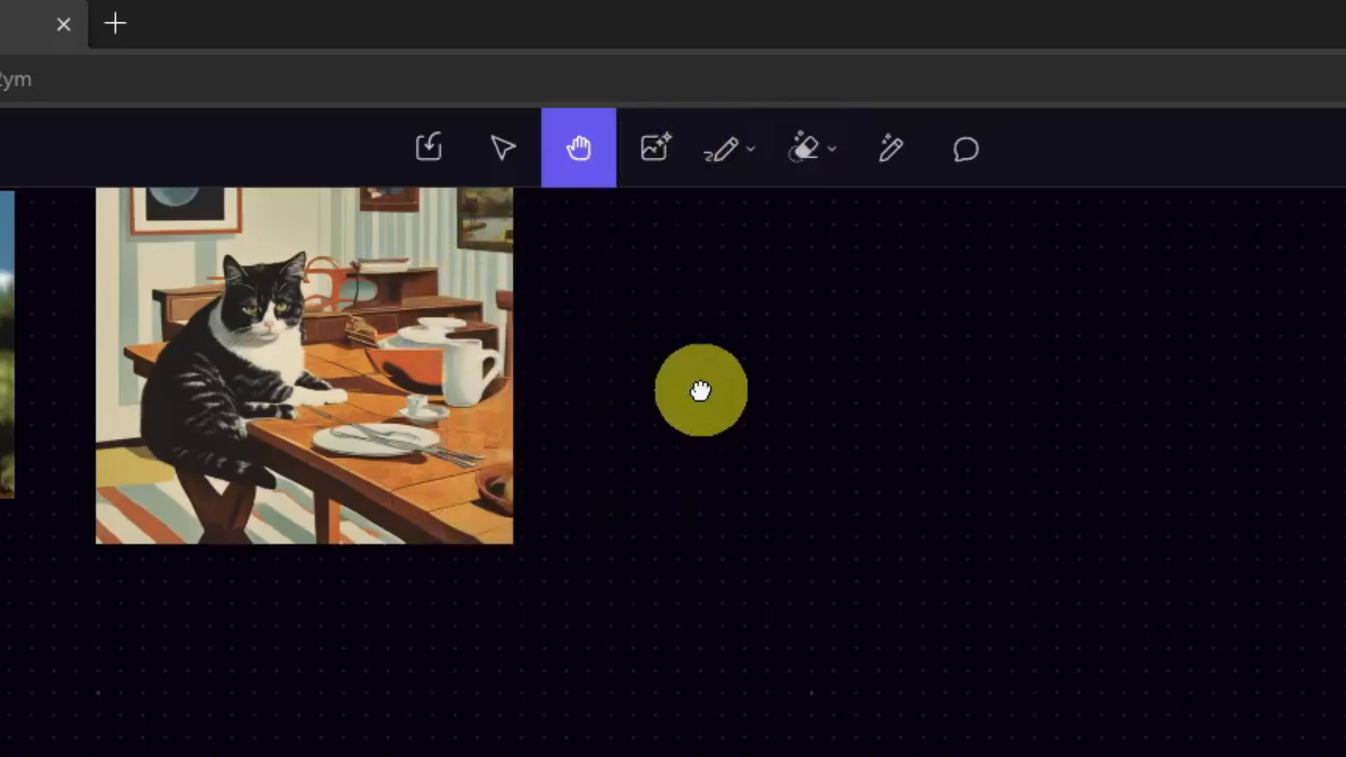
Step: Move the cat-at-table image away from the cat-robot image and erase horizontal strokes across it with the Simple Eraser at size 48
key("v")
mouse_move(421, 352)
left_mouse_down()
mouse_move(523, 436)
mouse_move(528, 483)
left_mouse_up()
left_click(830, 144)
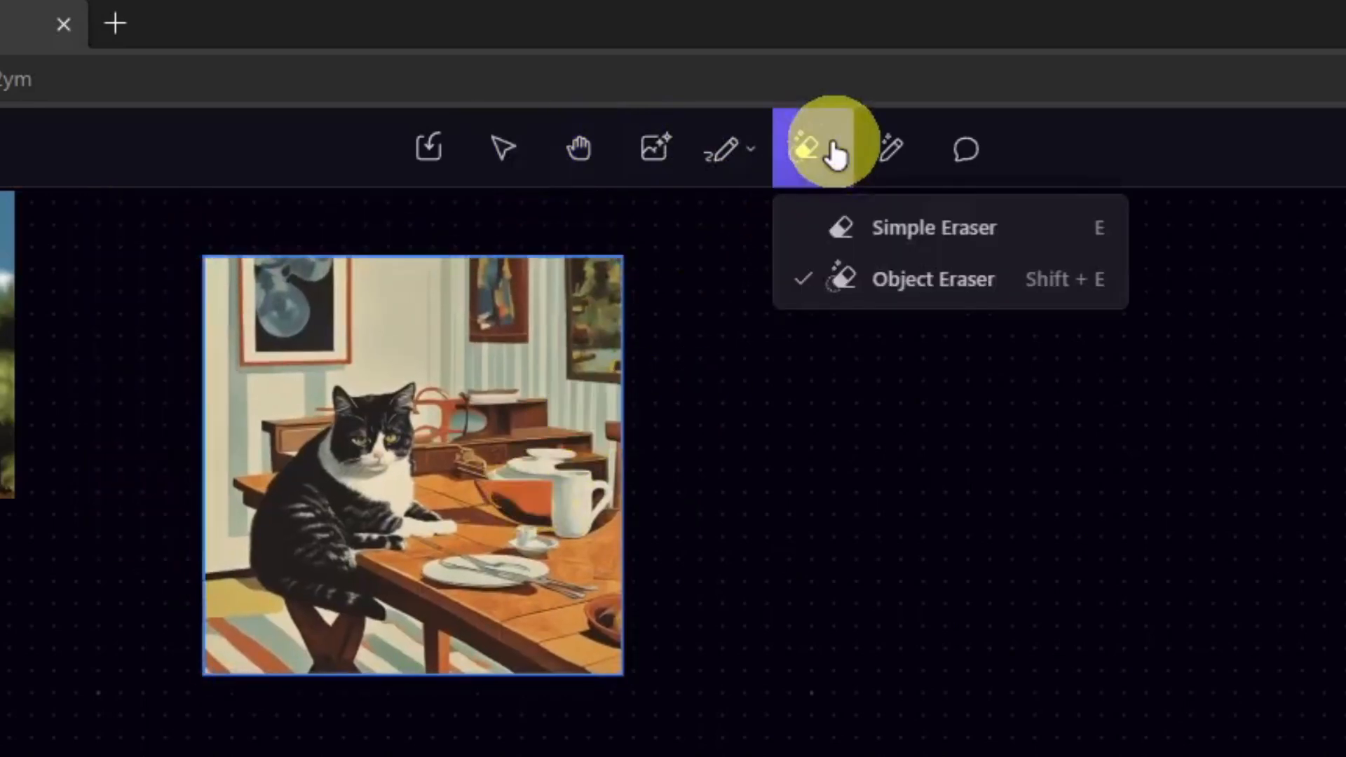
left_click(915, 242)
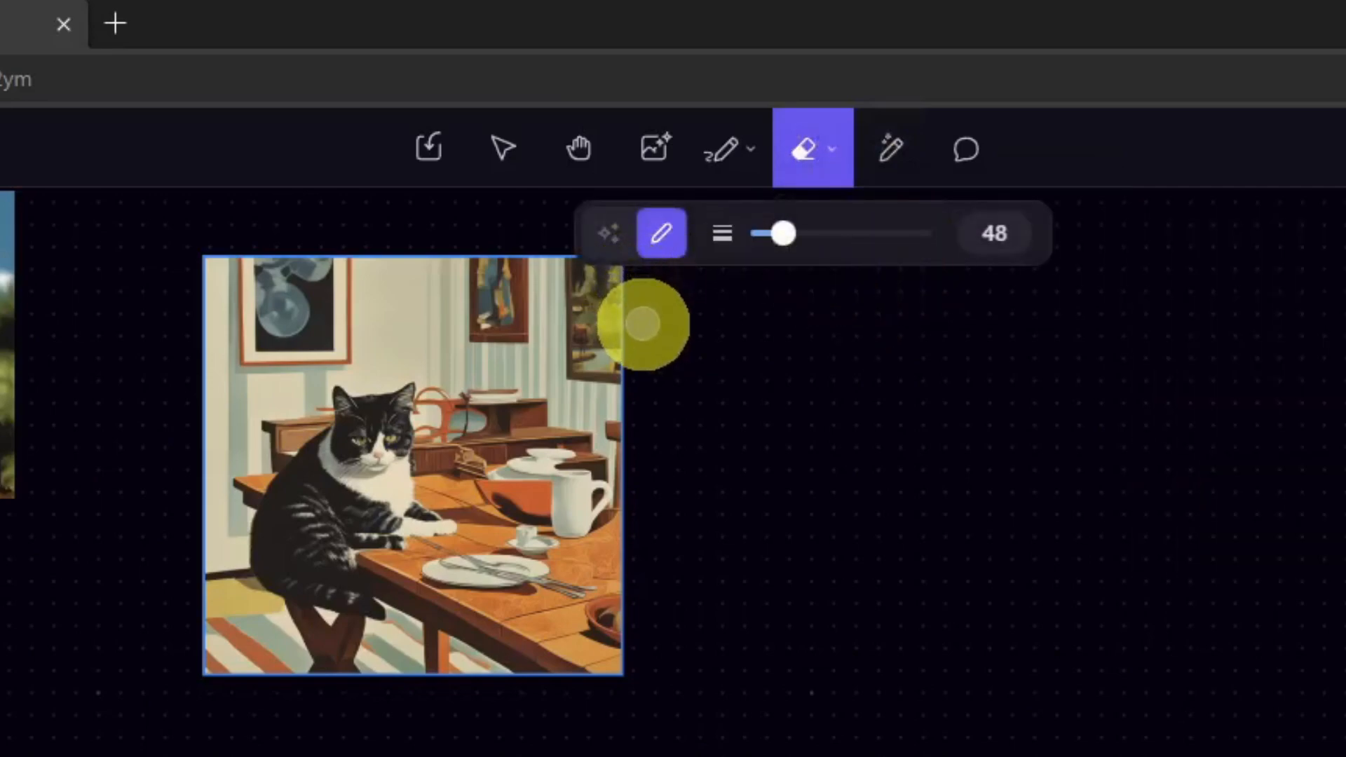
mouse_move(693, 400)
left_mouse_down()
mouse_move(298, 429)
mouse_move(189, 459)
left_mouse_up()
left_click_drag(471, 498, 628, 499)
Step: Remove the bubbles near the fourth goldfish image's upper-left edge with the Object Eraser and dismiss the erase-rating dialog
left_click(845, 172)
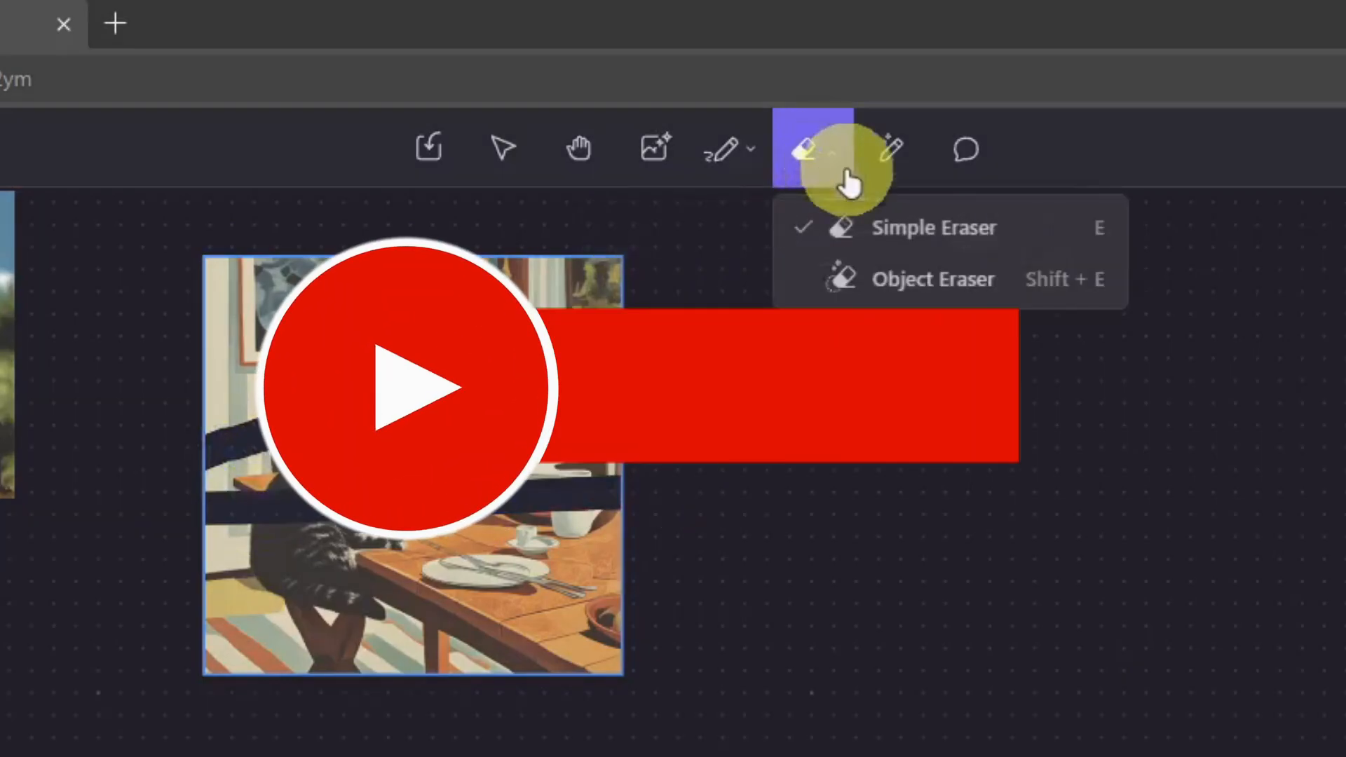
left_click(936, 288)
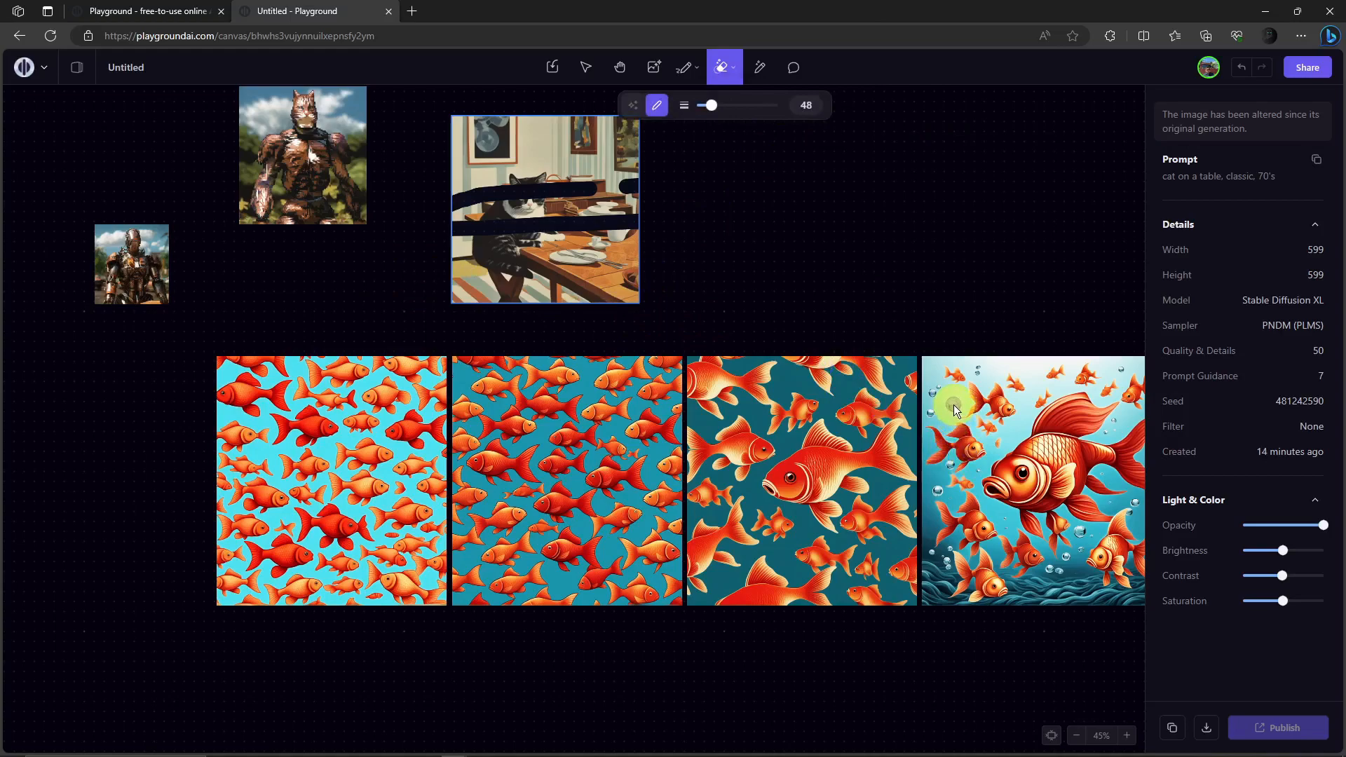
left_click(953, 406)
left_click(931, 412)
left_click(931, 393)
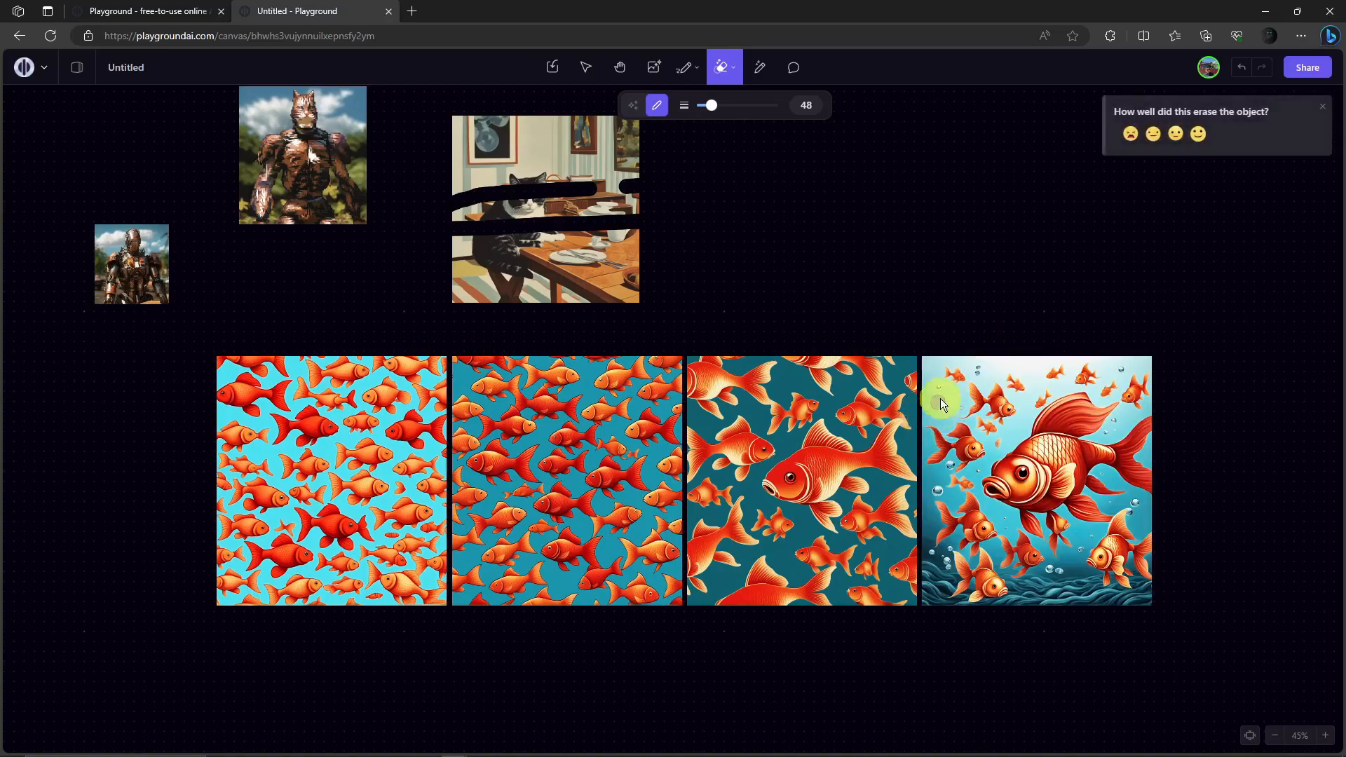
left_click(1320, 111)
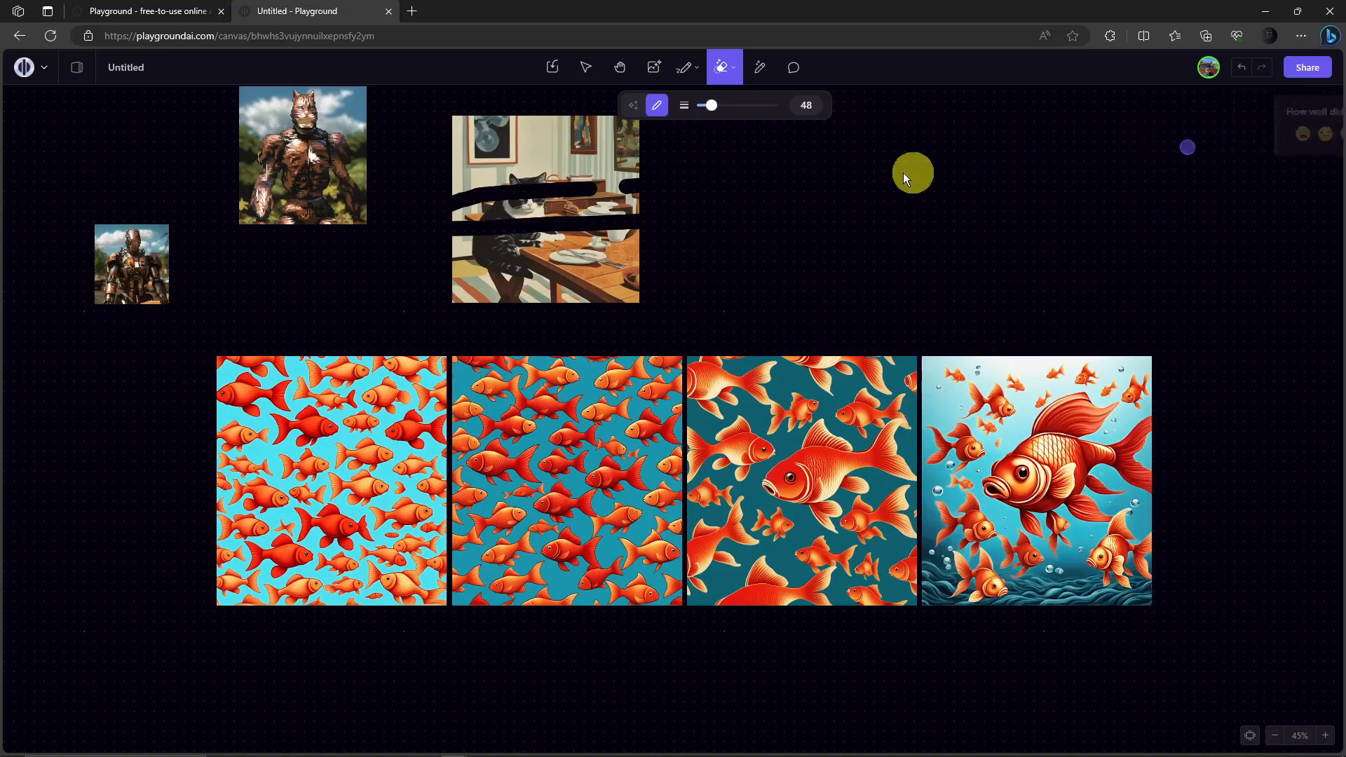
Step: Examine the instruction-based edit settings, then try the Draw to Edit brush on the empty canvas beside the images
left_click(756, 66)
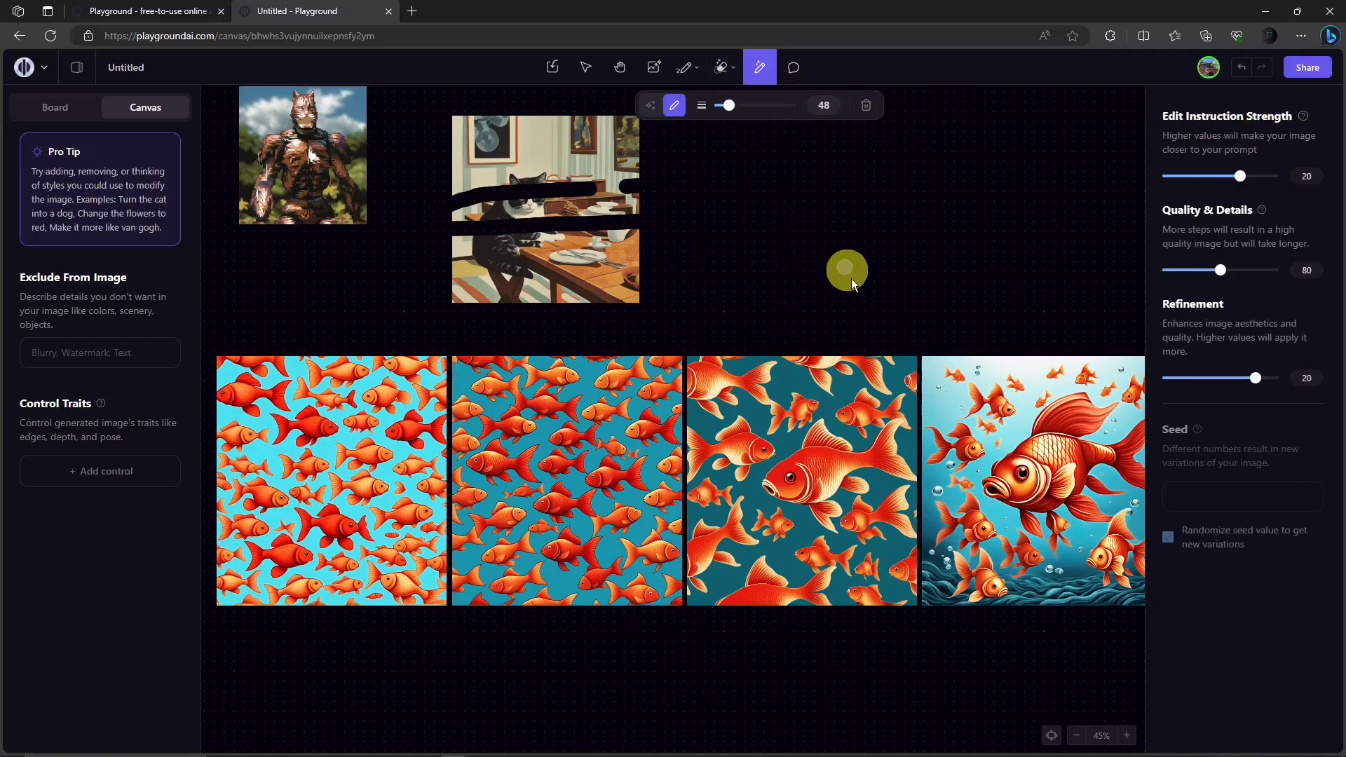
left_click(696, 70)
left_click(957, 163)
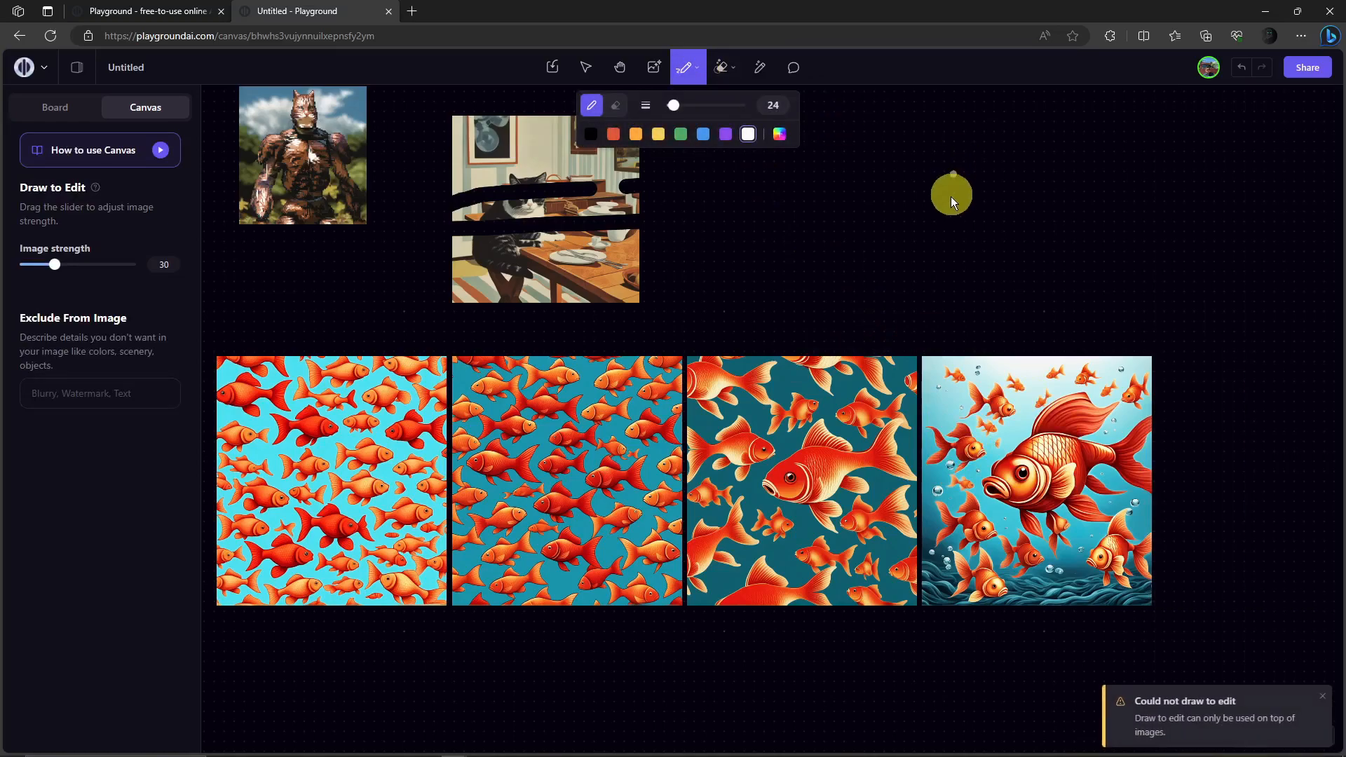
left_click(776, 360)
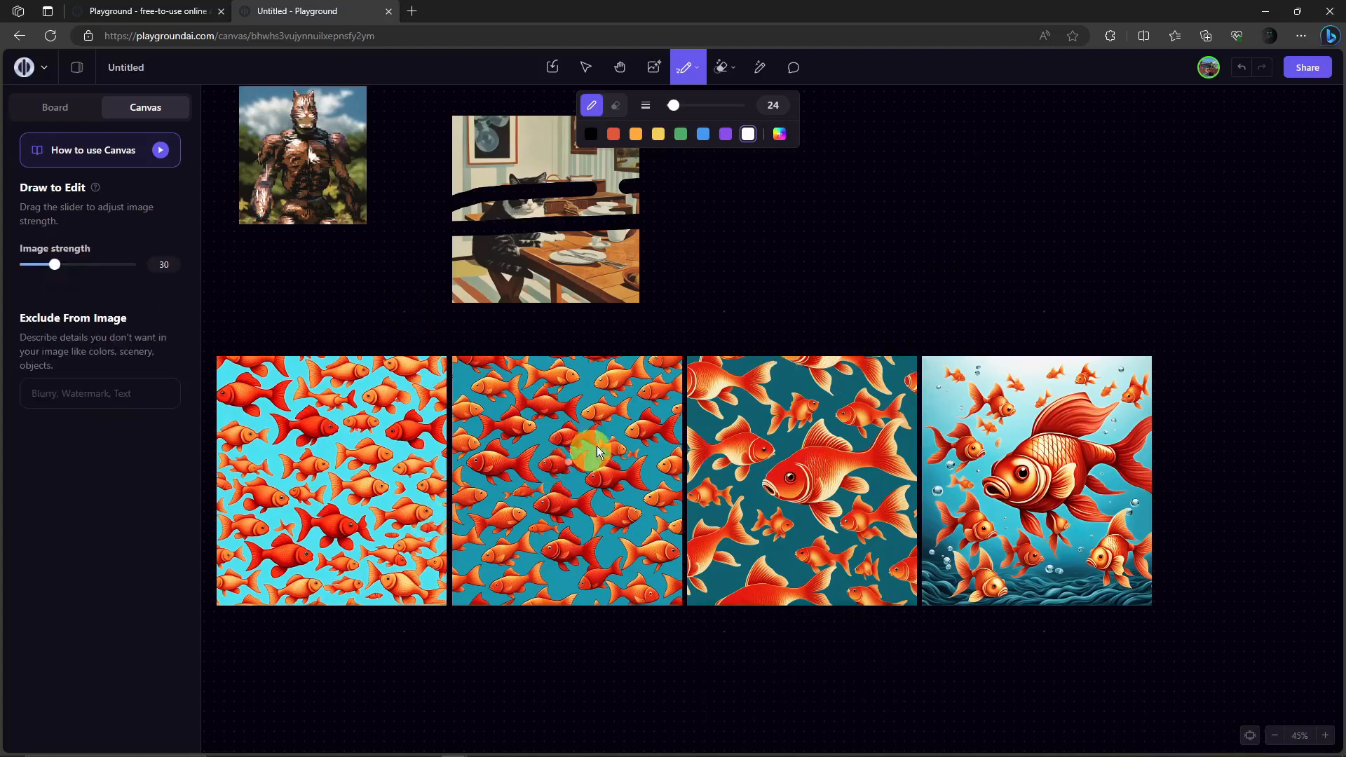
Step: Examine the canvas's sharing options, close them, and deselect the third goldfish image
left_click(1304, 67)
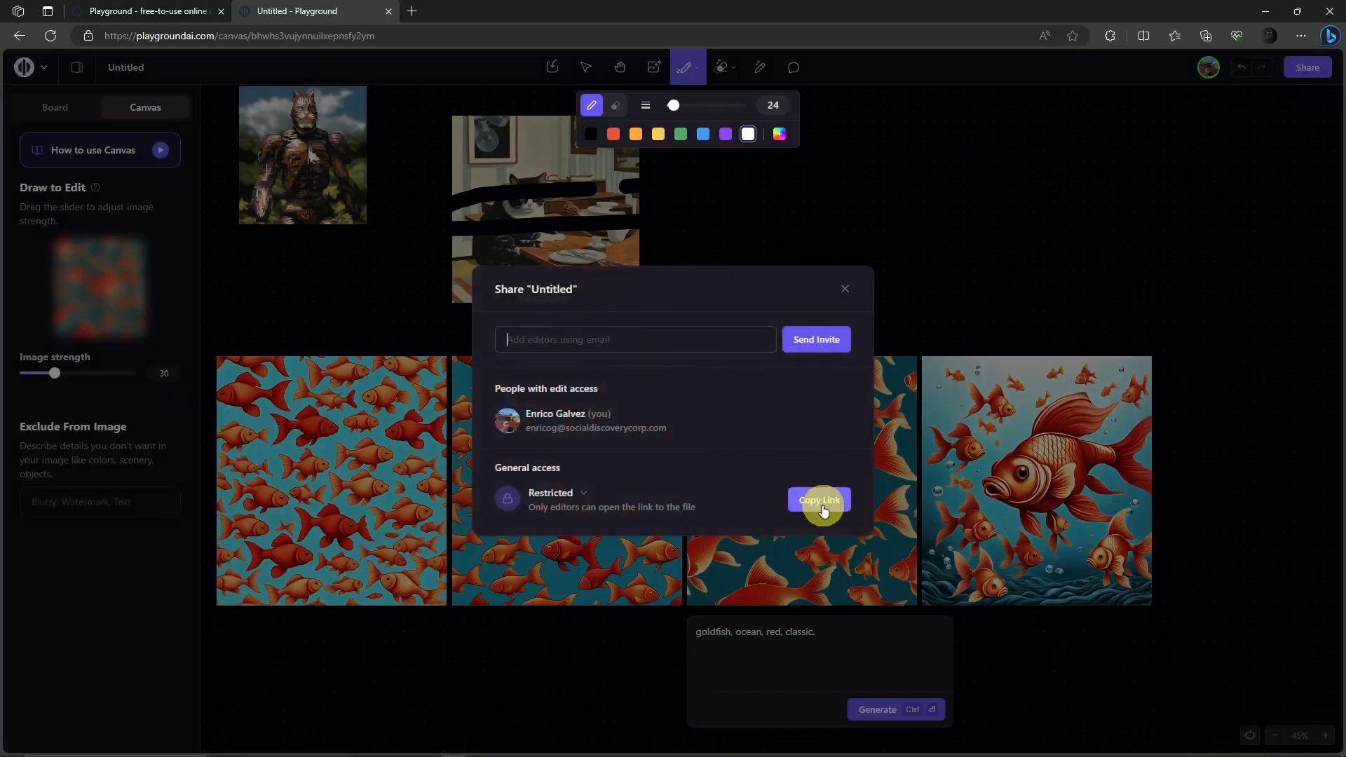
left_click(844, 293)
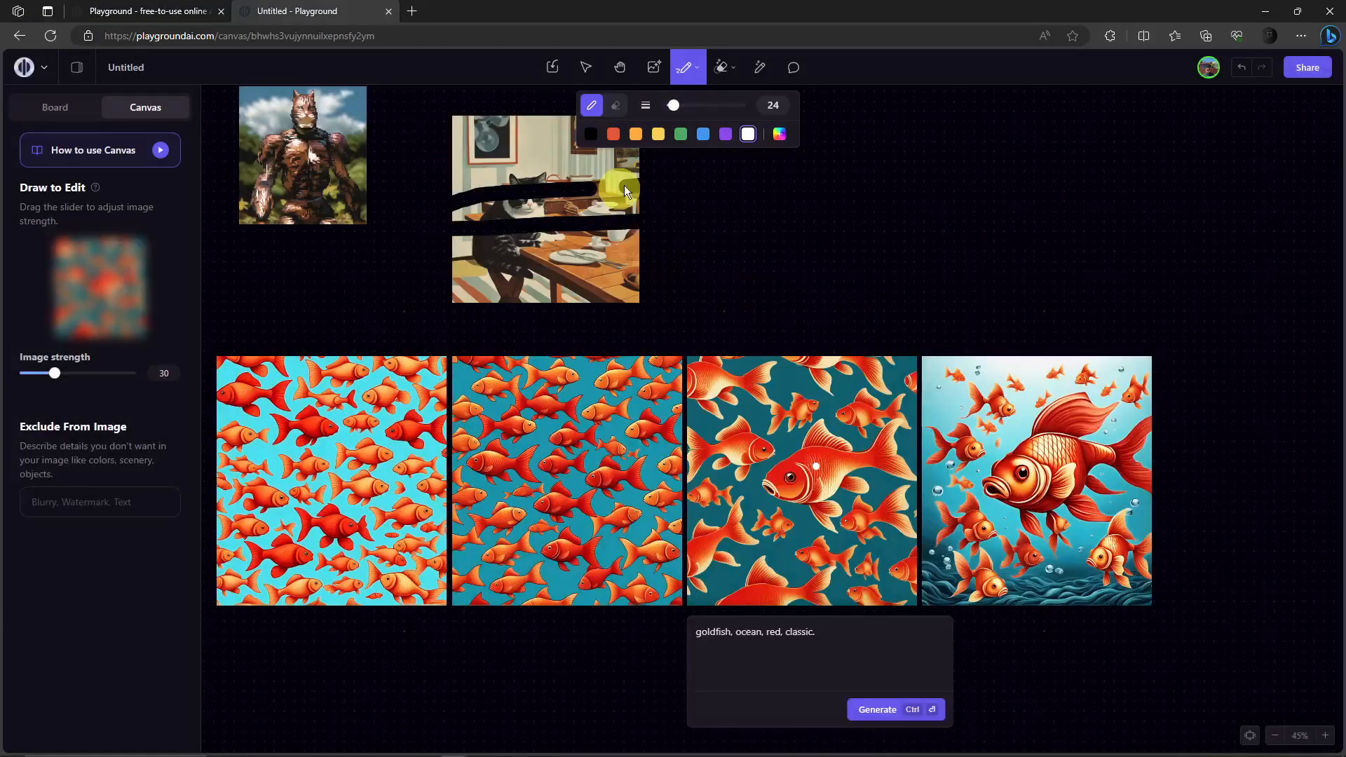
left_click(775, 305)
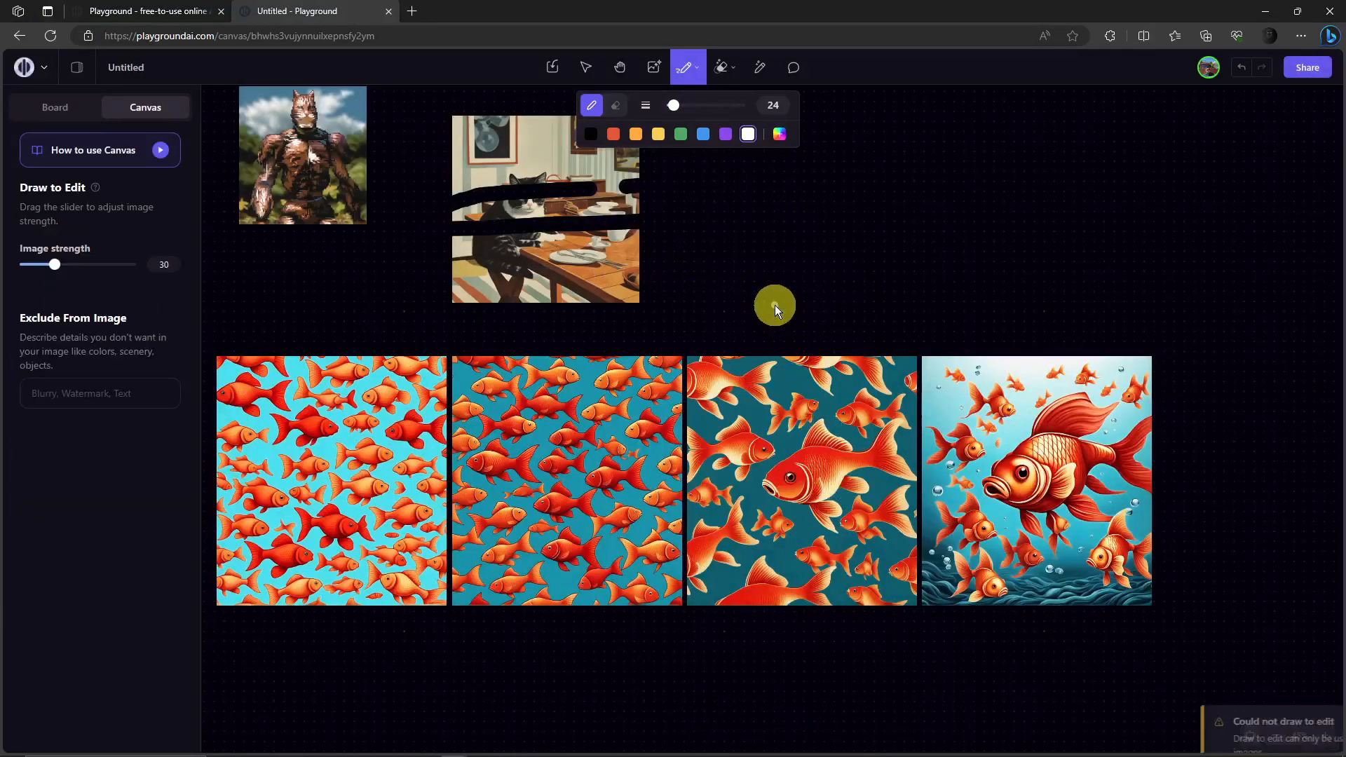